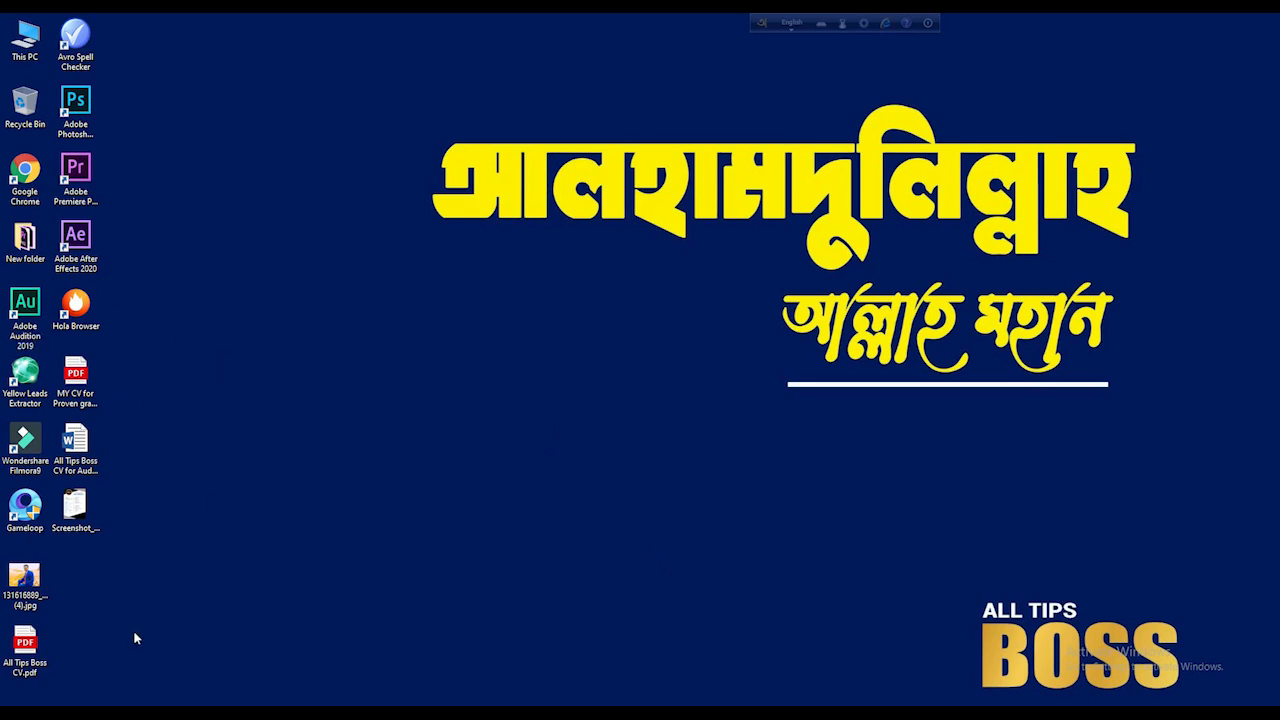
Step: Open All Tips Boss CV.pdf from the desktop, examine its profile, education and experience sections, and close it
click(35, 657)
double_click(35, 657)
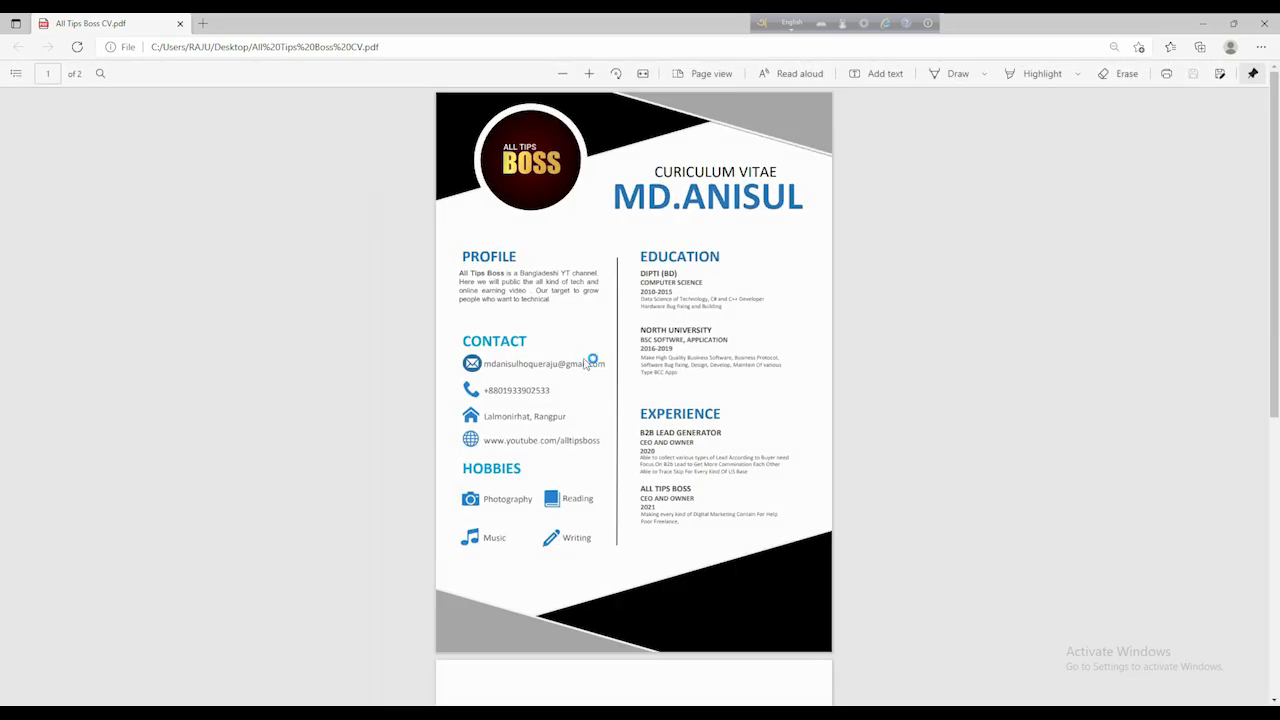
drag(470, 277, 547, 308)
click(547, 308)
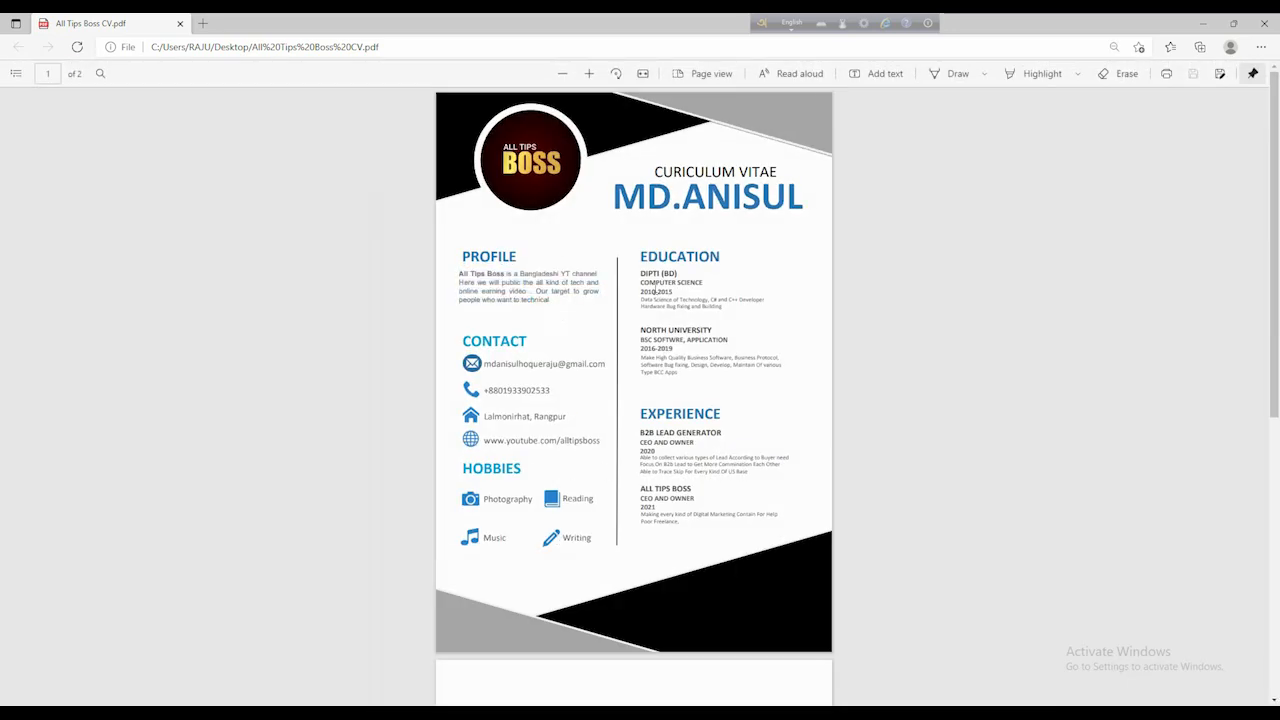
drag(637, 264, 672, 443)
click(797, 391)
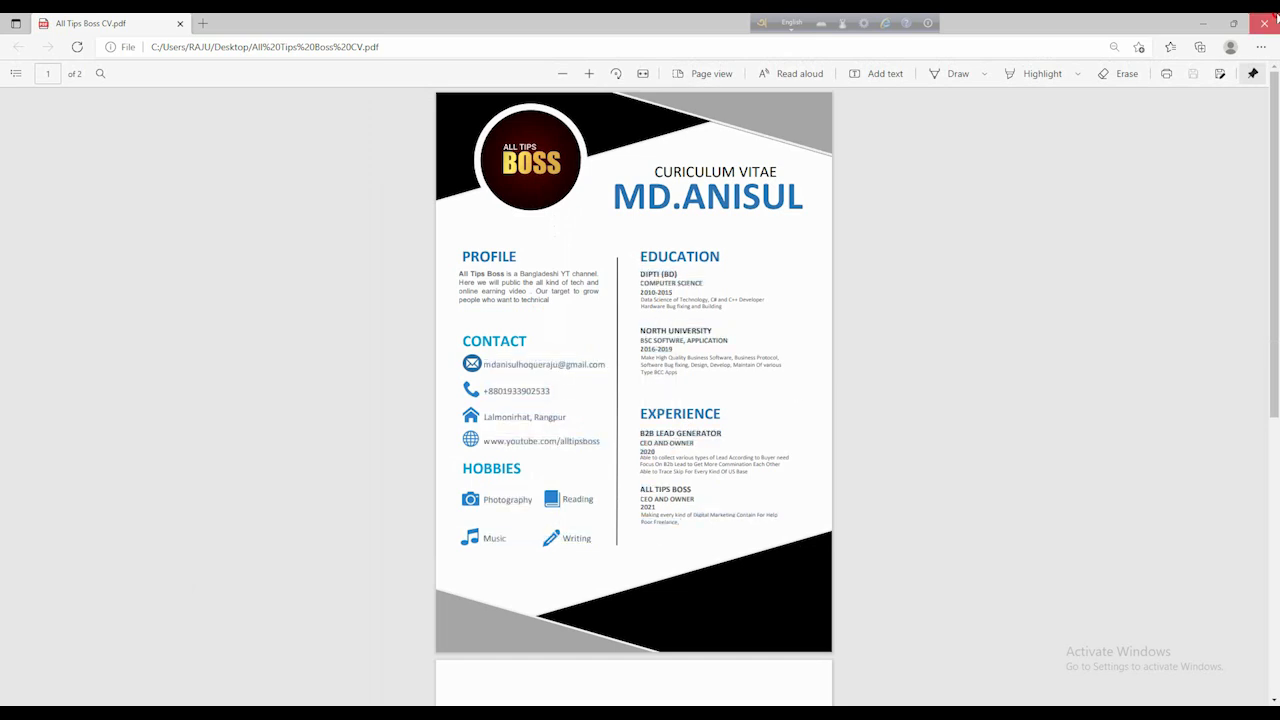
click(1272, 20)
right_click(334, 208)
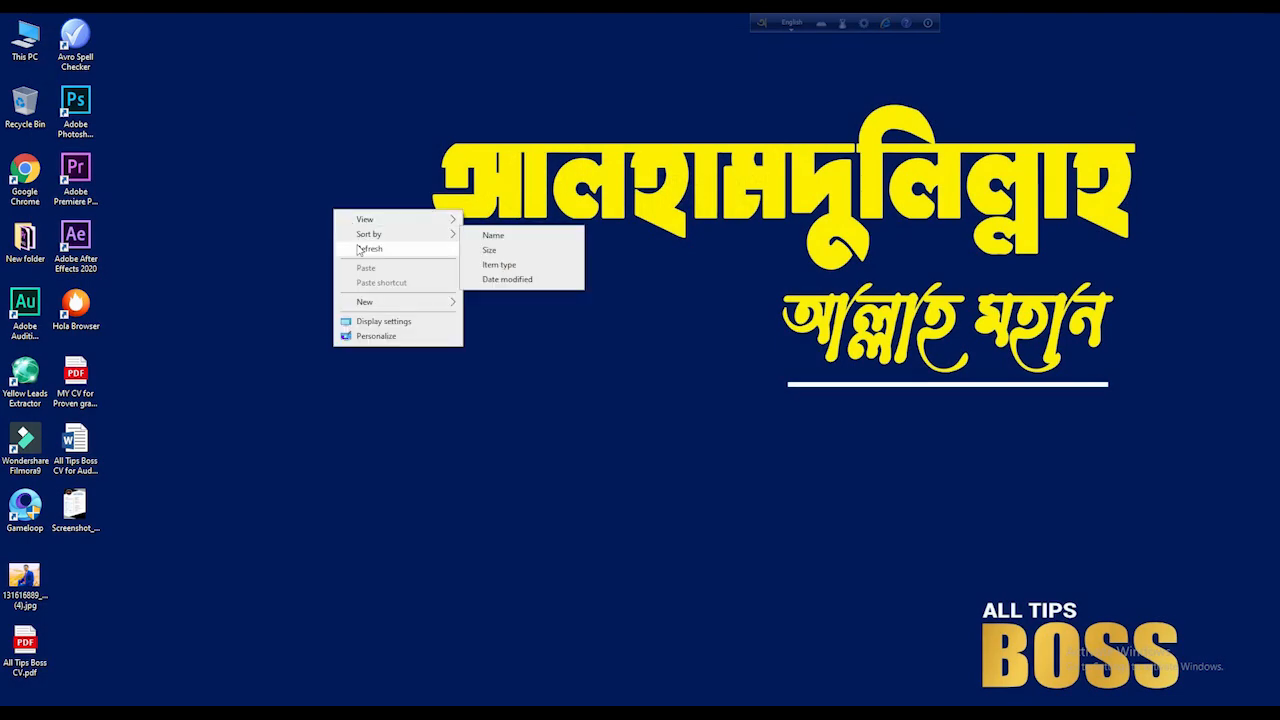
right_click(358, 247)
click(383, 289)
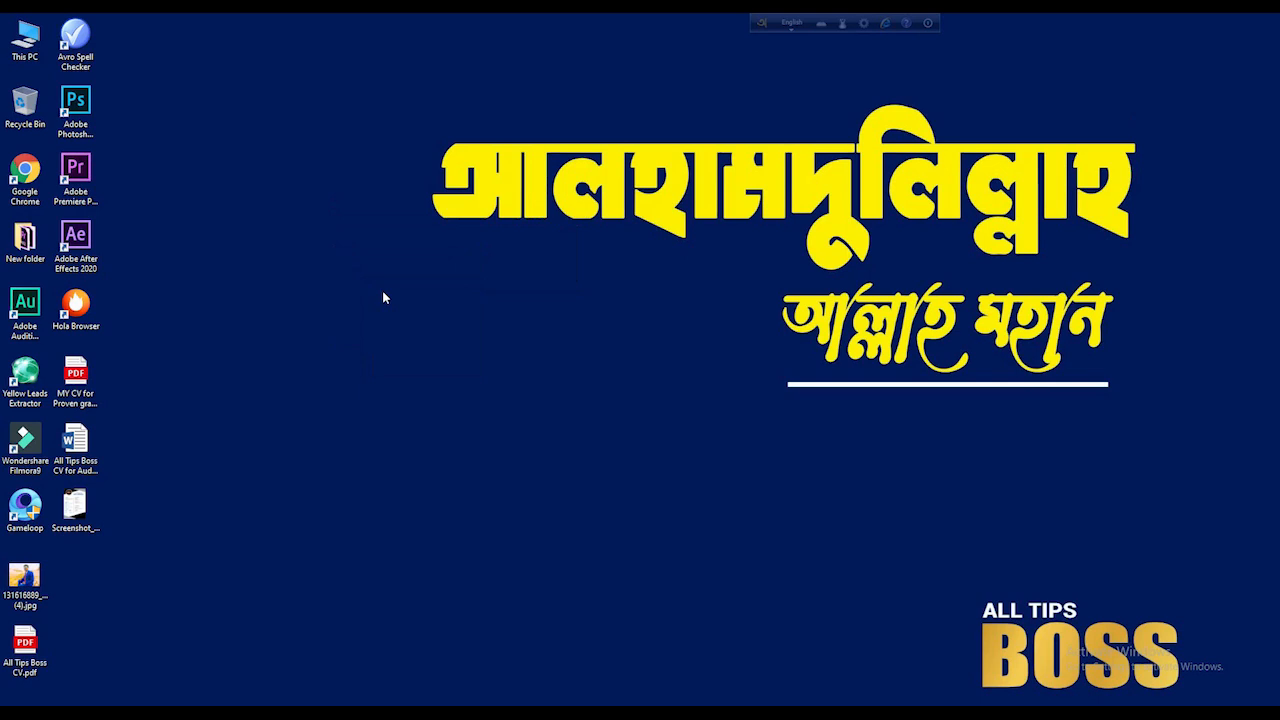
right_click(265, 201)
click(289, 244)
Step: Move All Tips Boss CV for Audience.docx to a free area of the desktop and open it in Word
drag(75, 445, 329, 453)
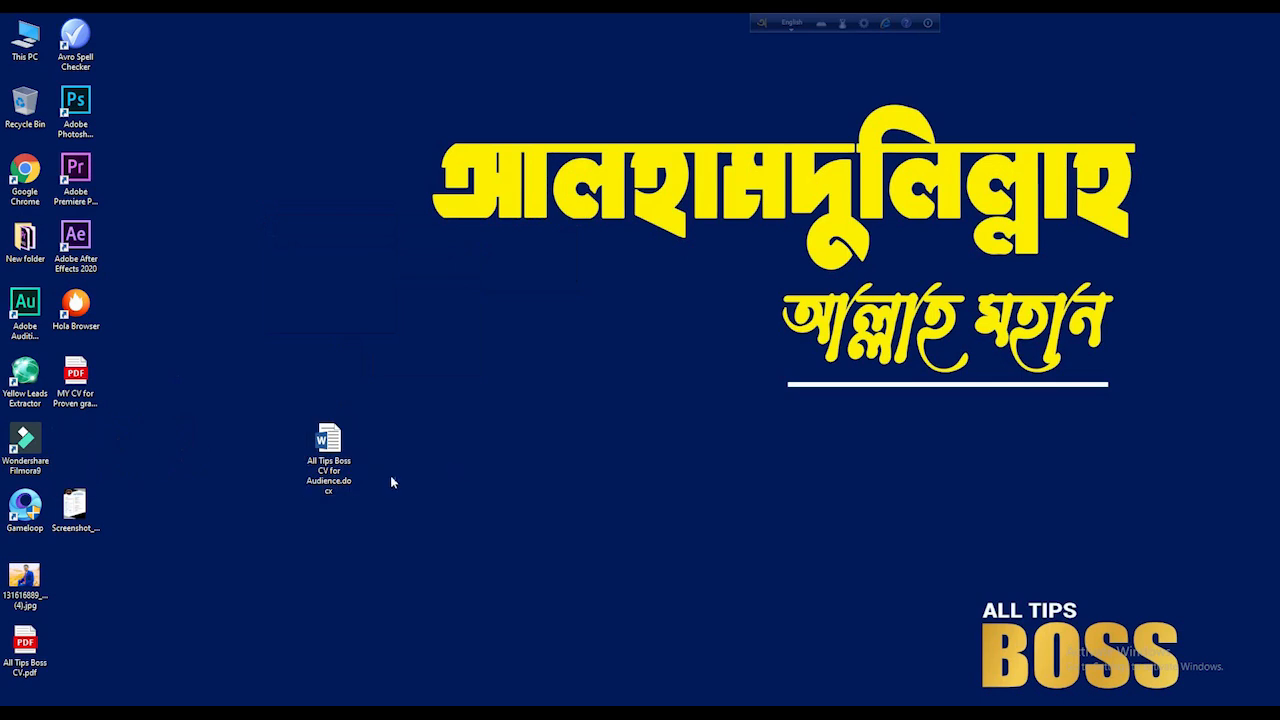
double_click(330, 450)
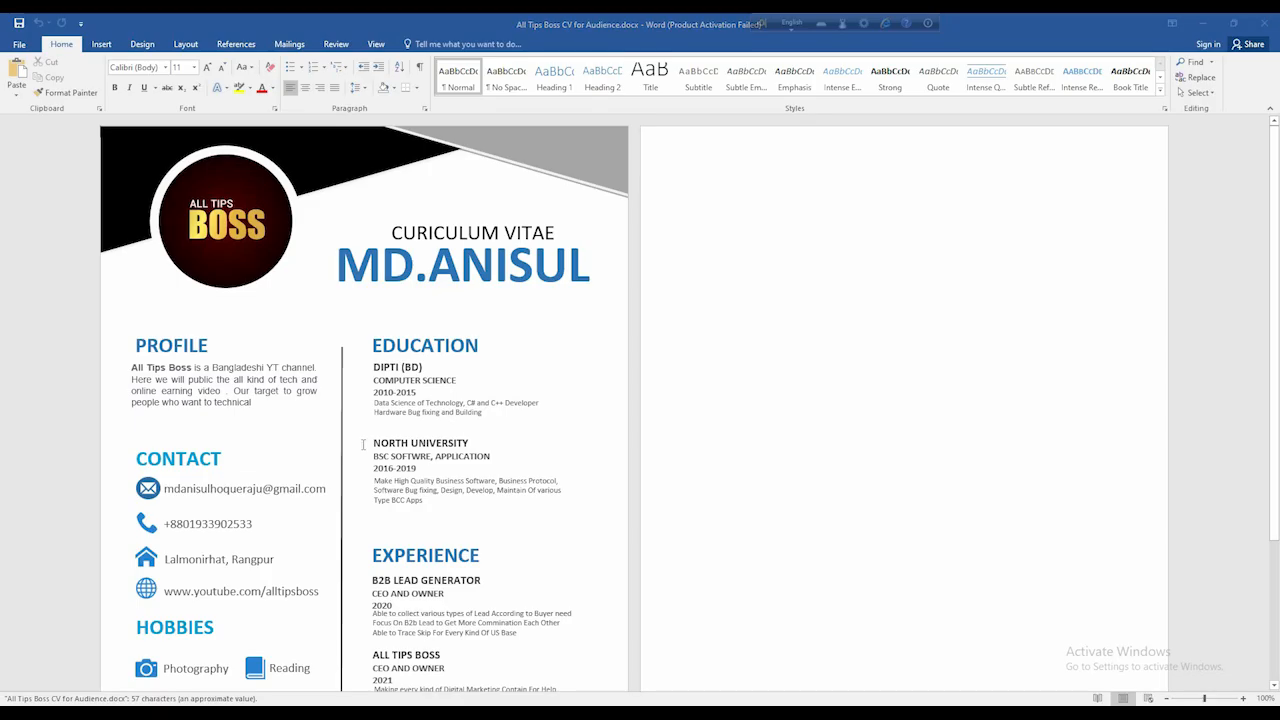
click(802, 208)
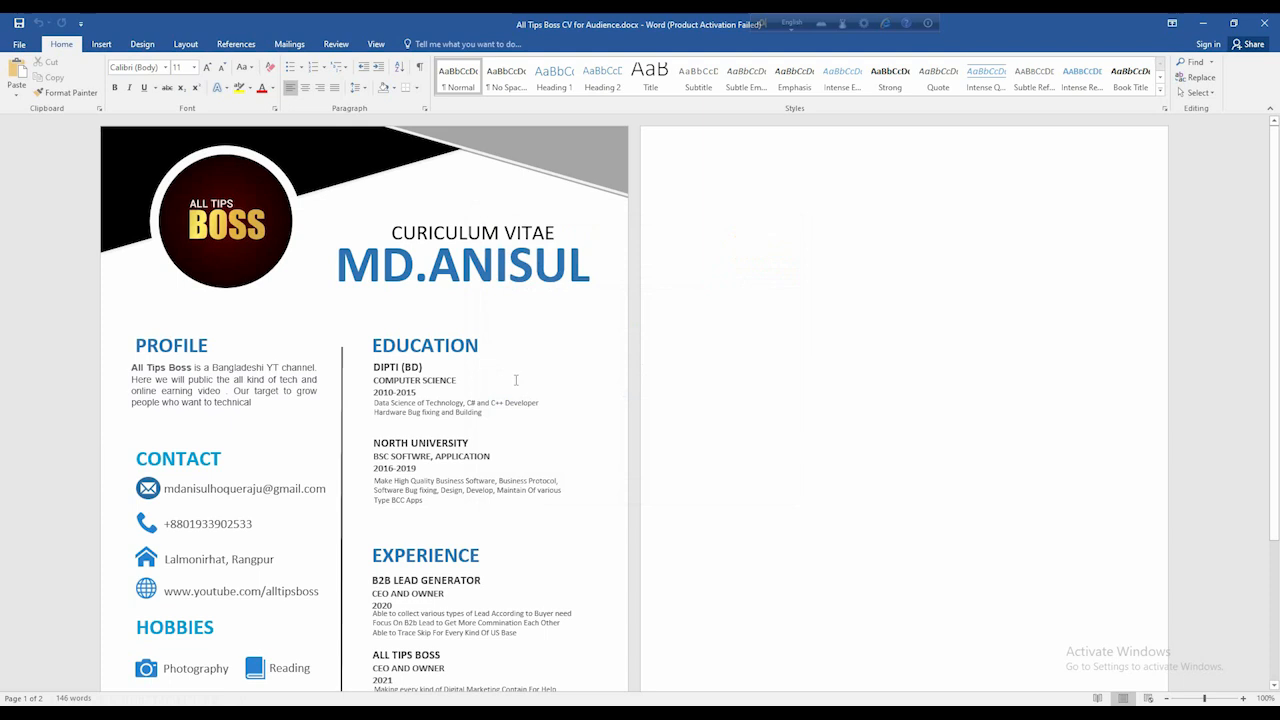
scroll(409, 397, down, 1)
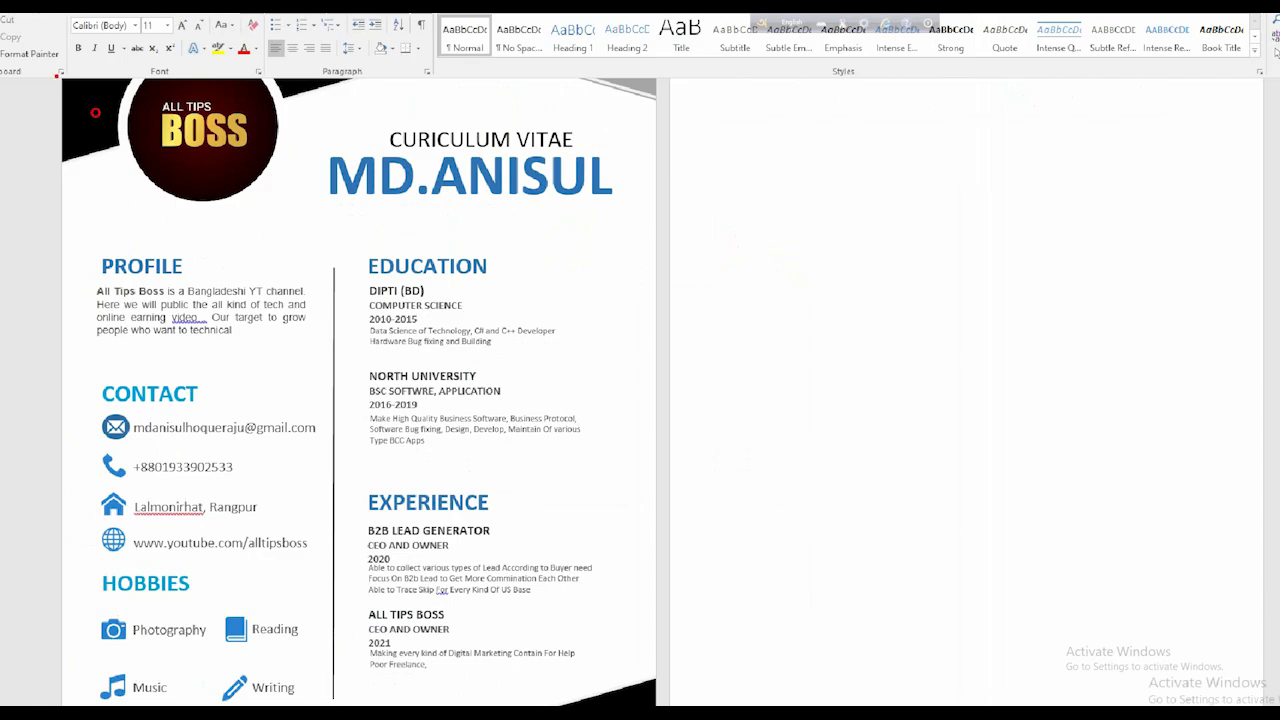
drag(56, 76, 630, 691)
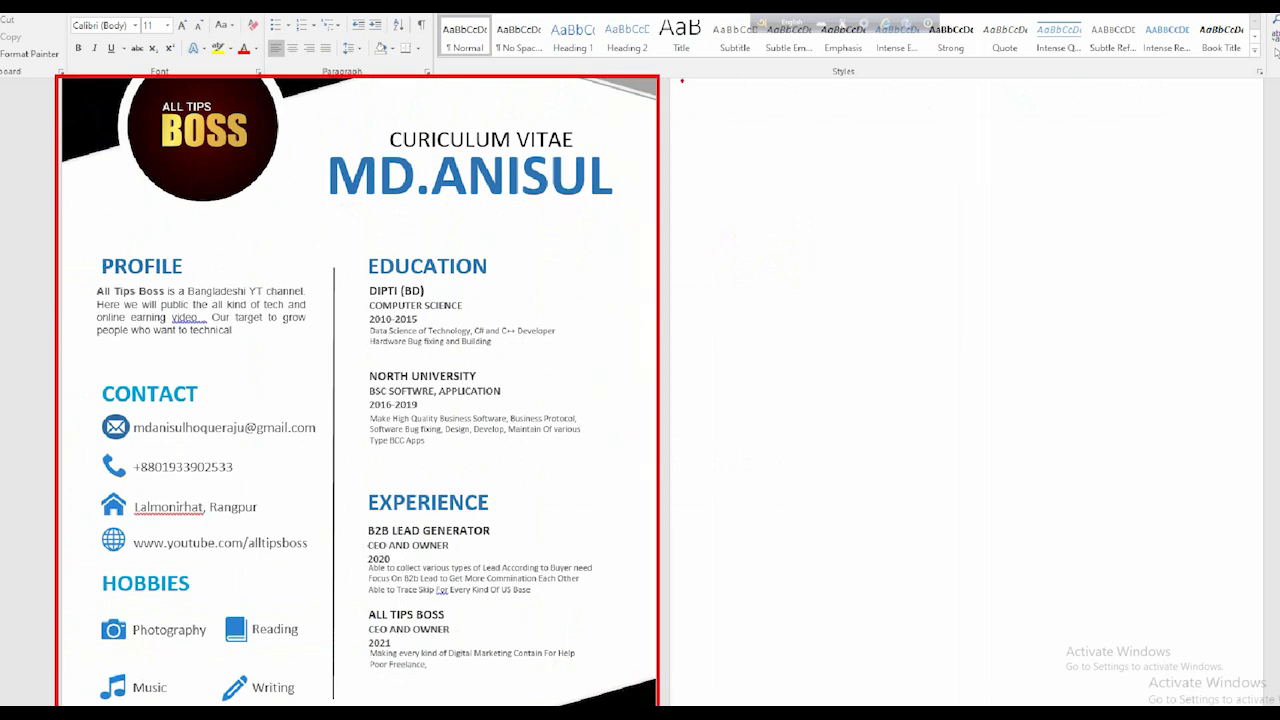
drag(682, 80, 1162, 683)
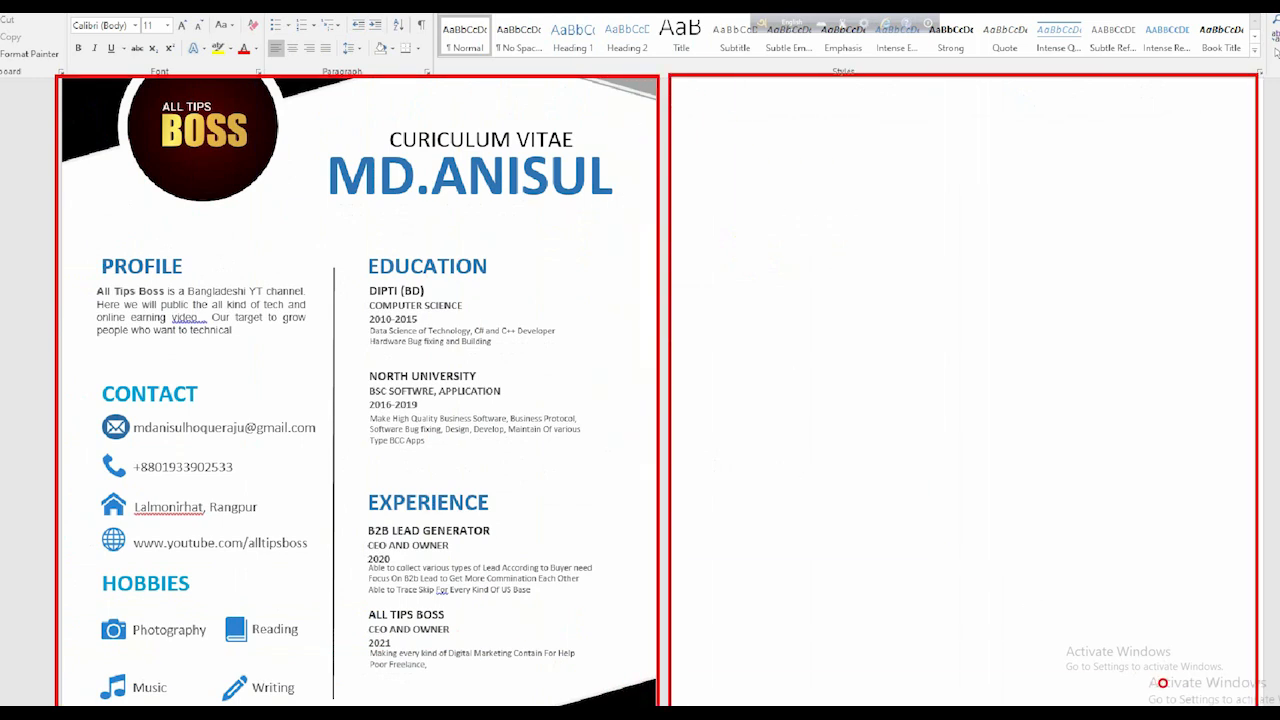
mouse_move(893, 326)
mouse_down()
mouse_move(1014, 424)
mouse_move(1043, 426)
mouse_up()
key(Escape)
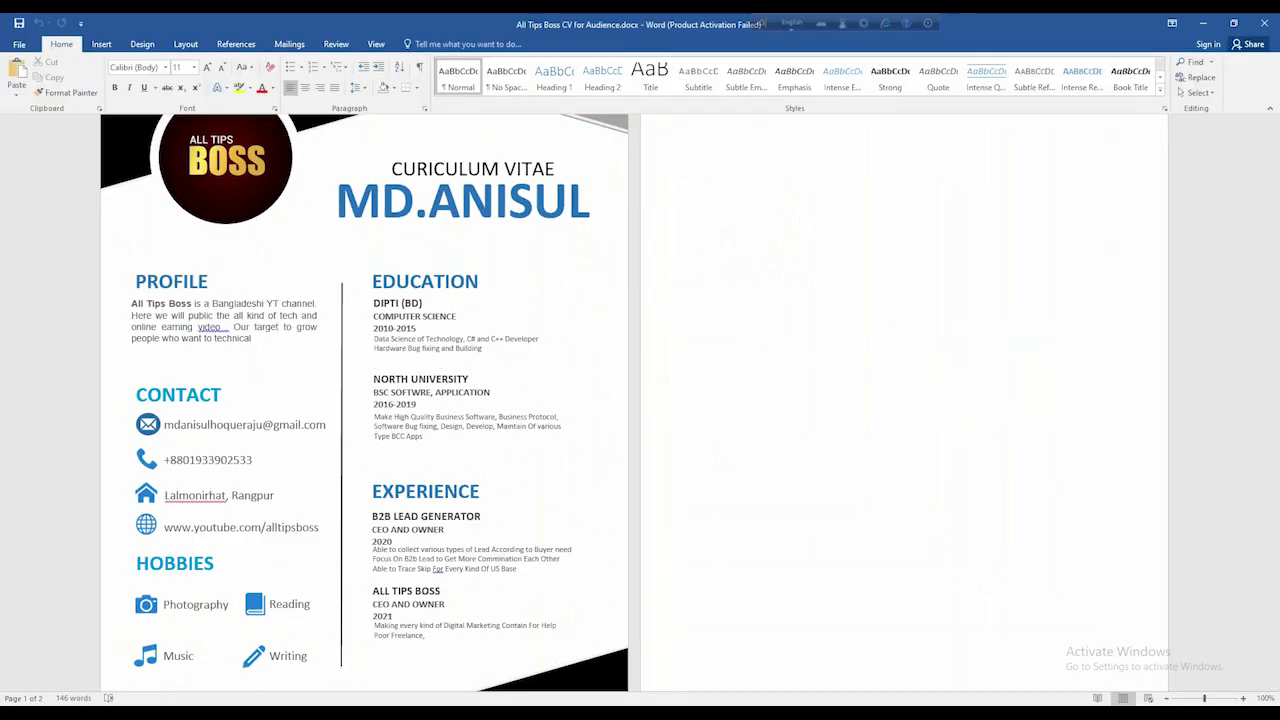
key(ctrl+1)
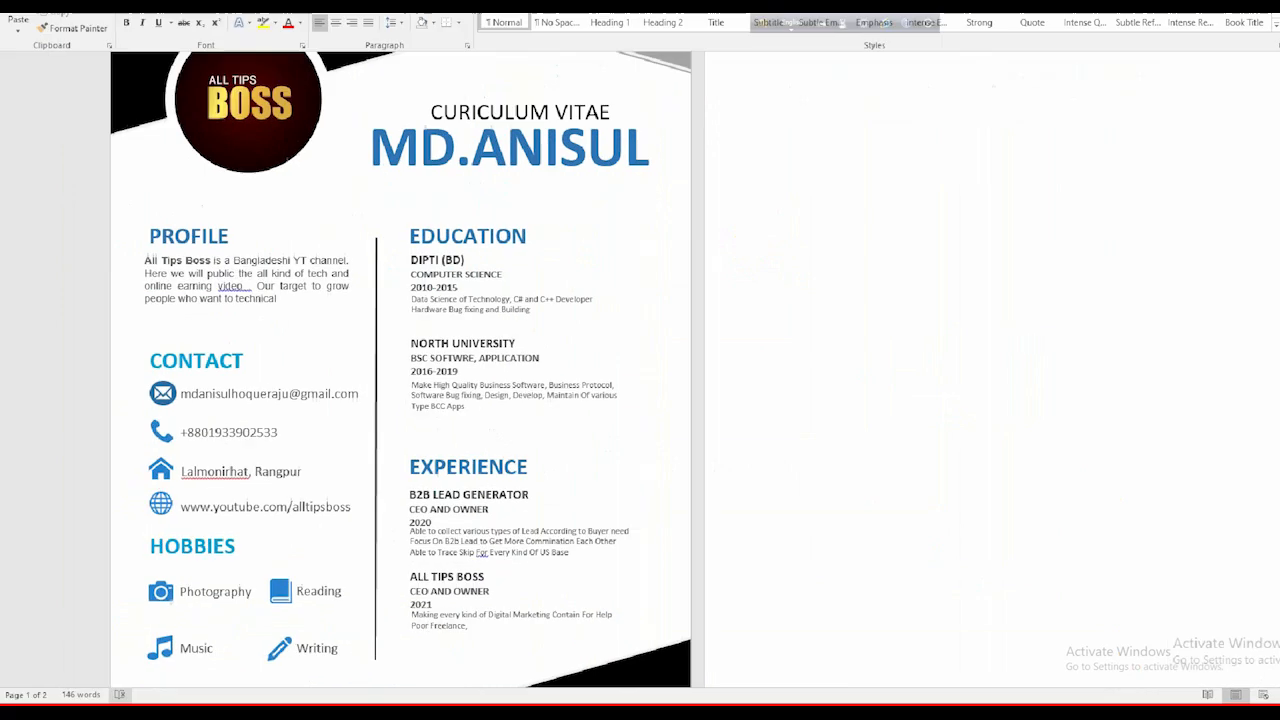
click(105, 698)
drag(144, 622, 208, 670)
key(Escape)
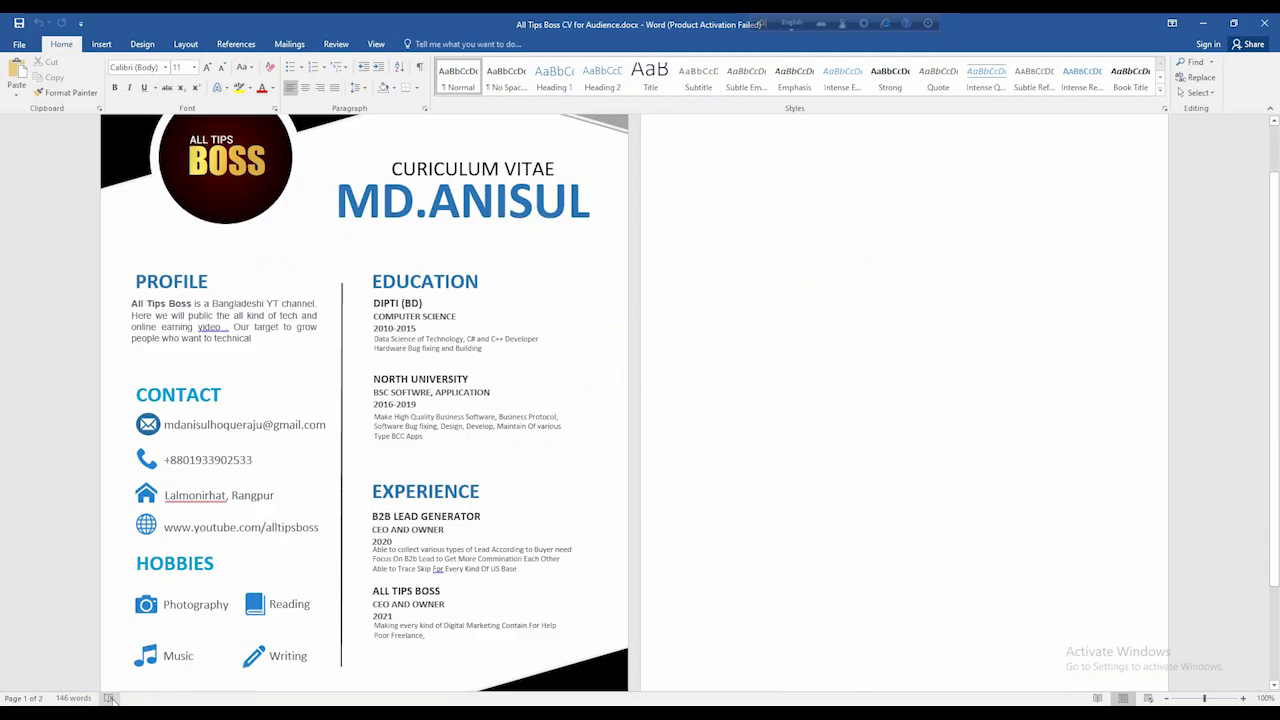
Step: Open the document's grammar check and return to the profile paragraph under the logo
click(109, 698)
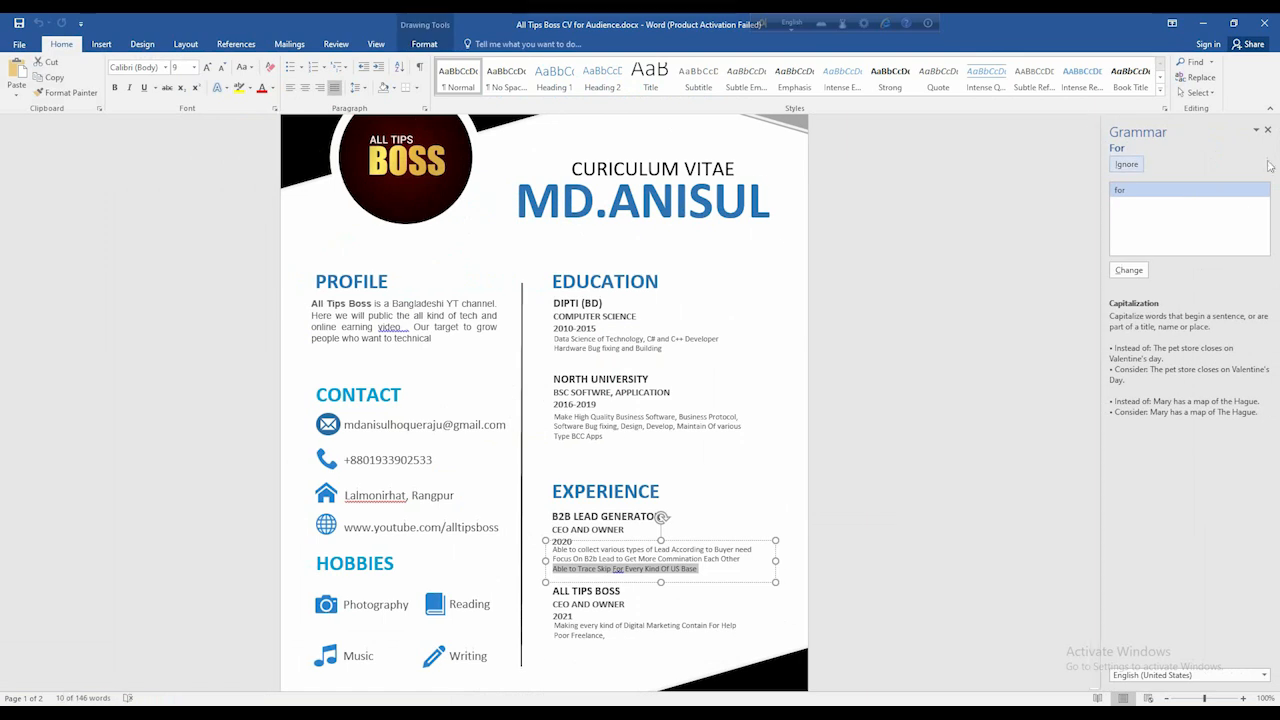
scroll(536, 342, up, 2)
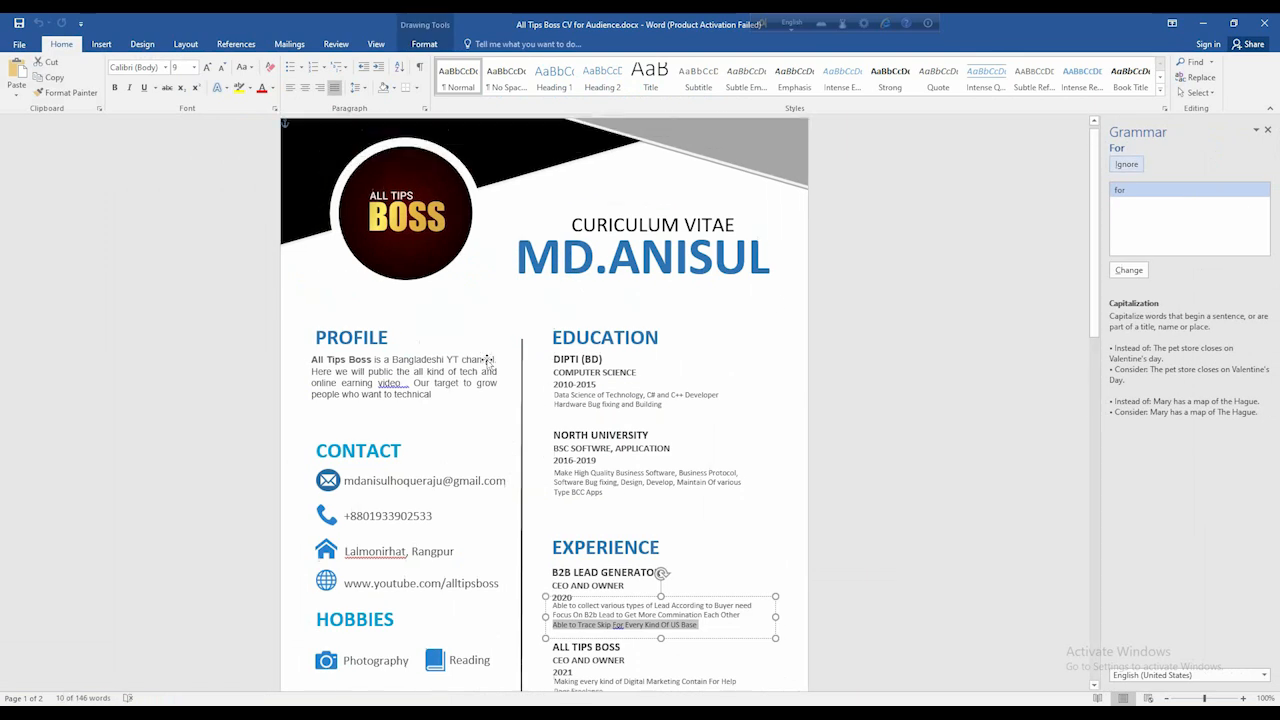
click(420, 240)
click(422, 409)
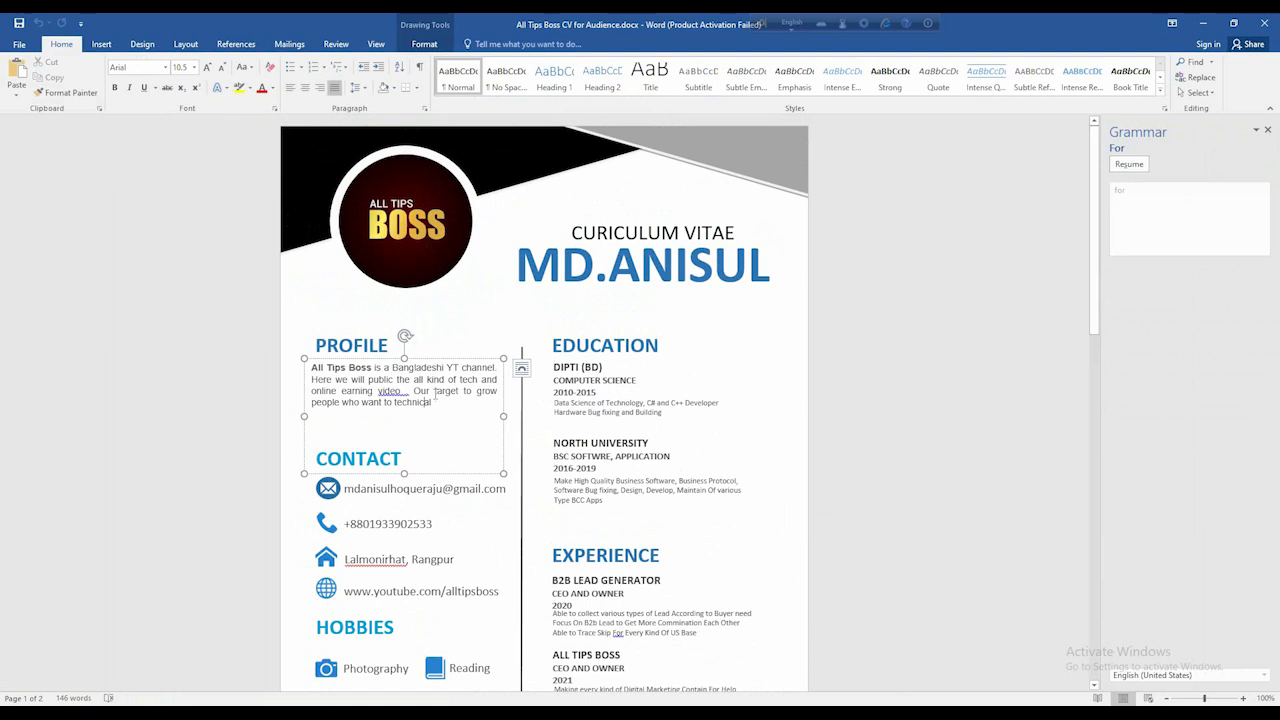
Step: Replace the circular logo in the CV header with the portrait JPG stored on the desktop
click(407, 249)
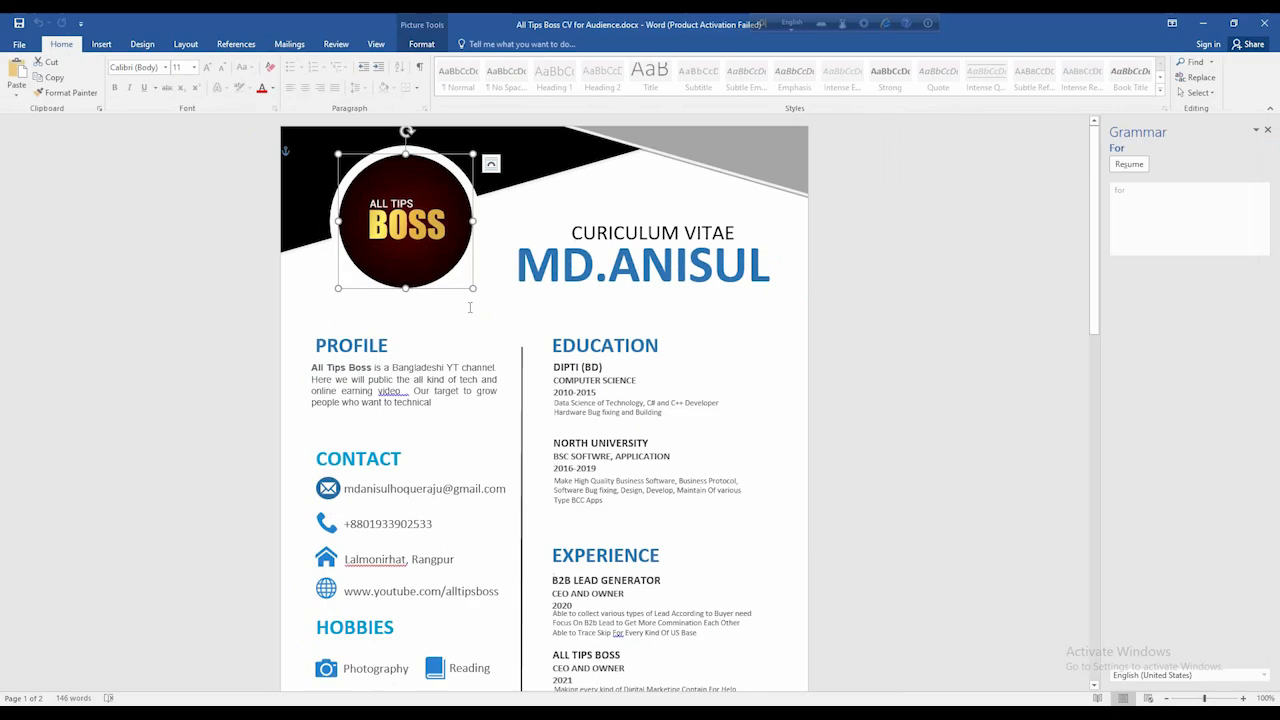
click(491, 164)
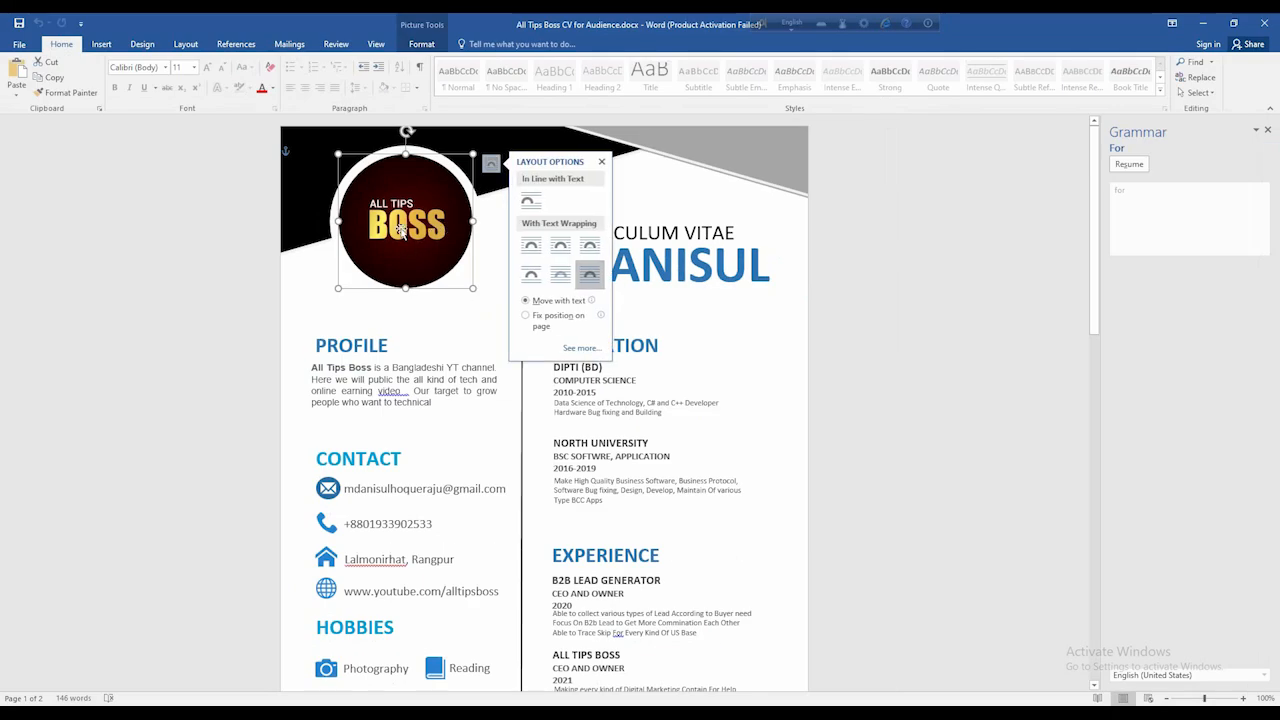
right_click(403, 231)
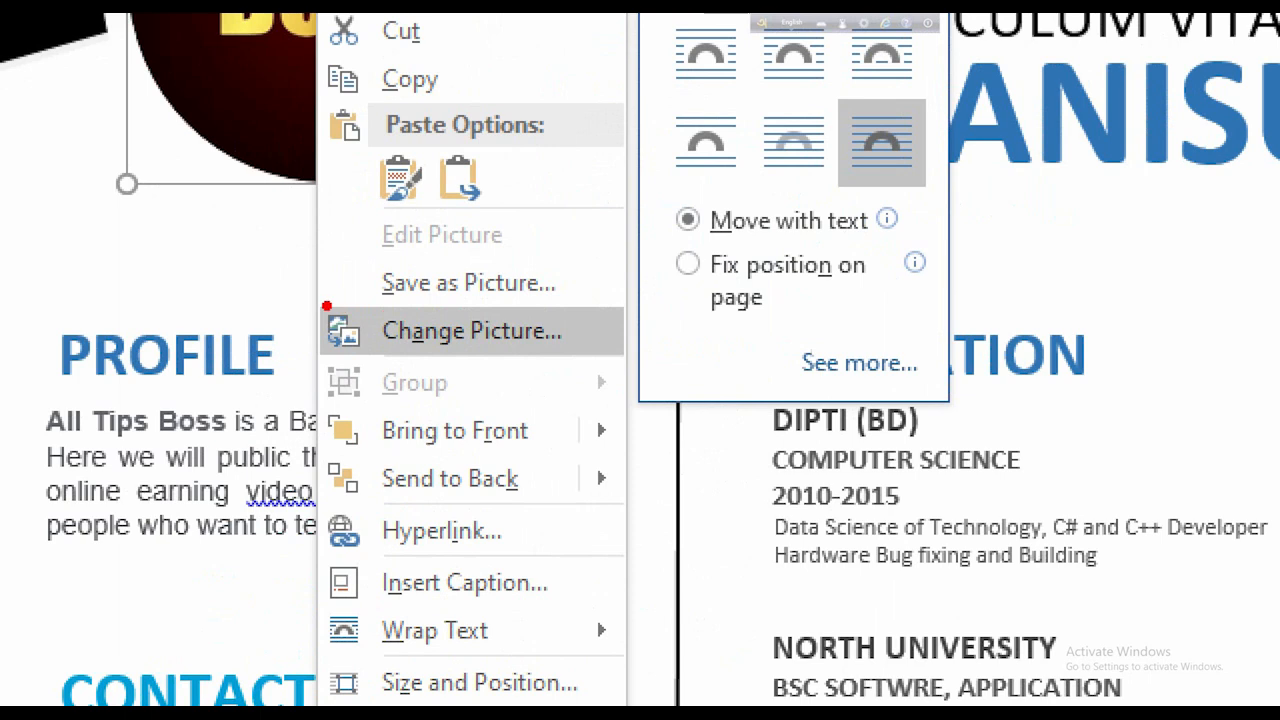
mouse_move(437, 345)
mouse_down()
mouse_move(508, 354)
mouse_move(503, 340)
mouse_up()
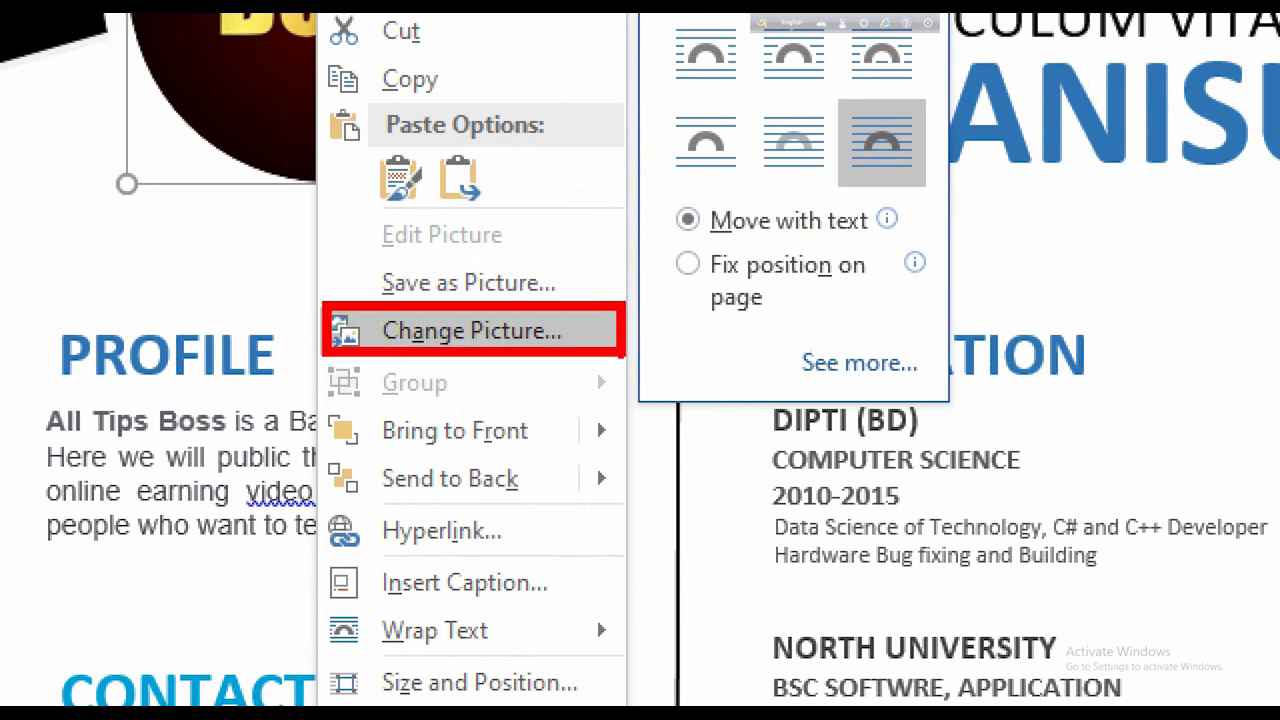
key(Escape)
right_click(413, 210)
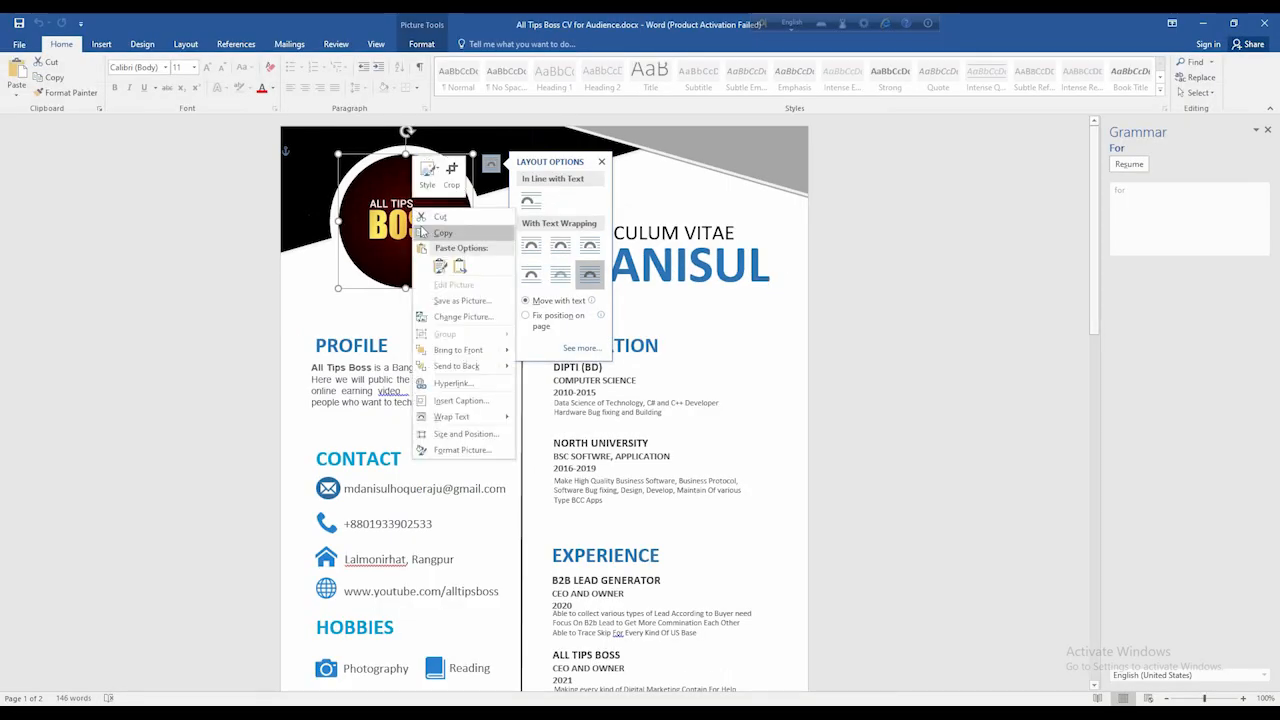
click(451, 318)
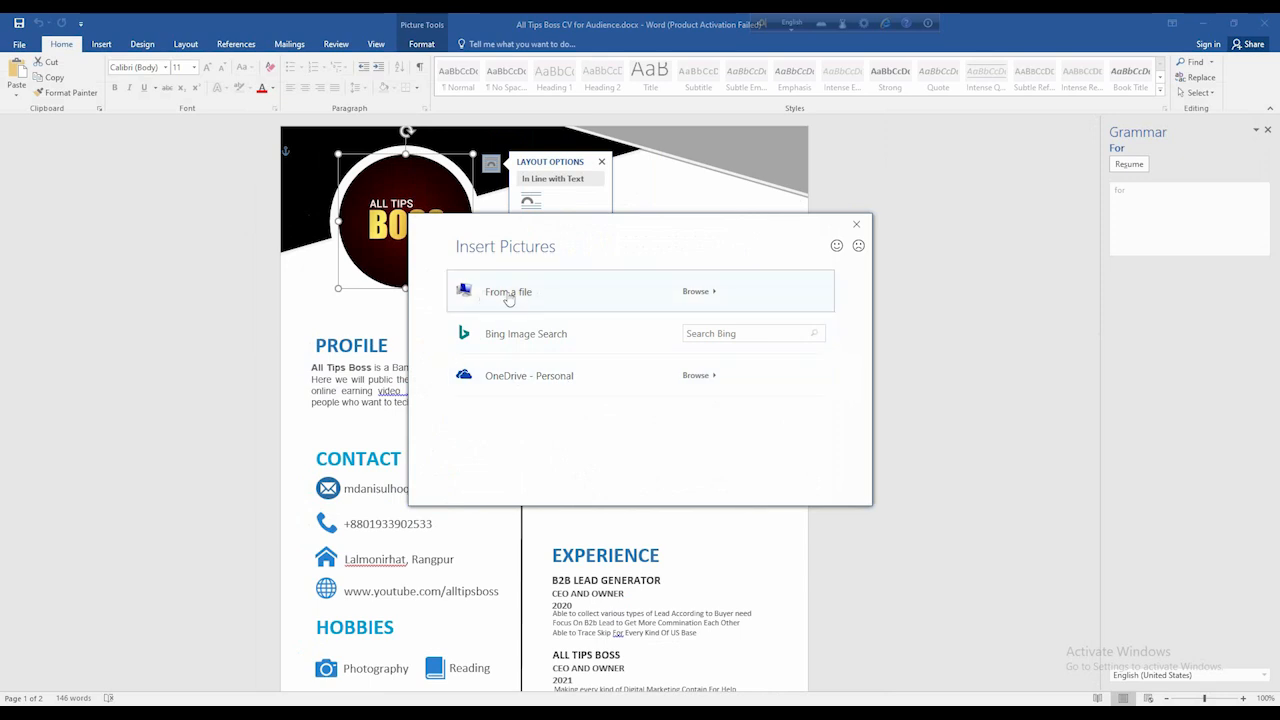
click(696, 292)
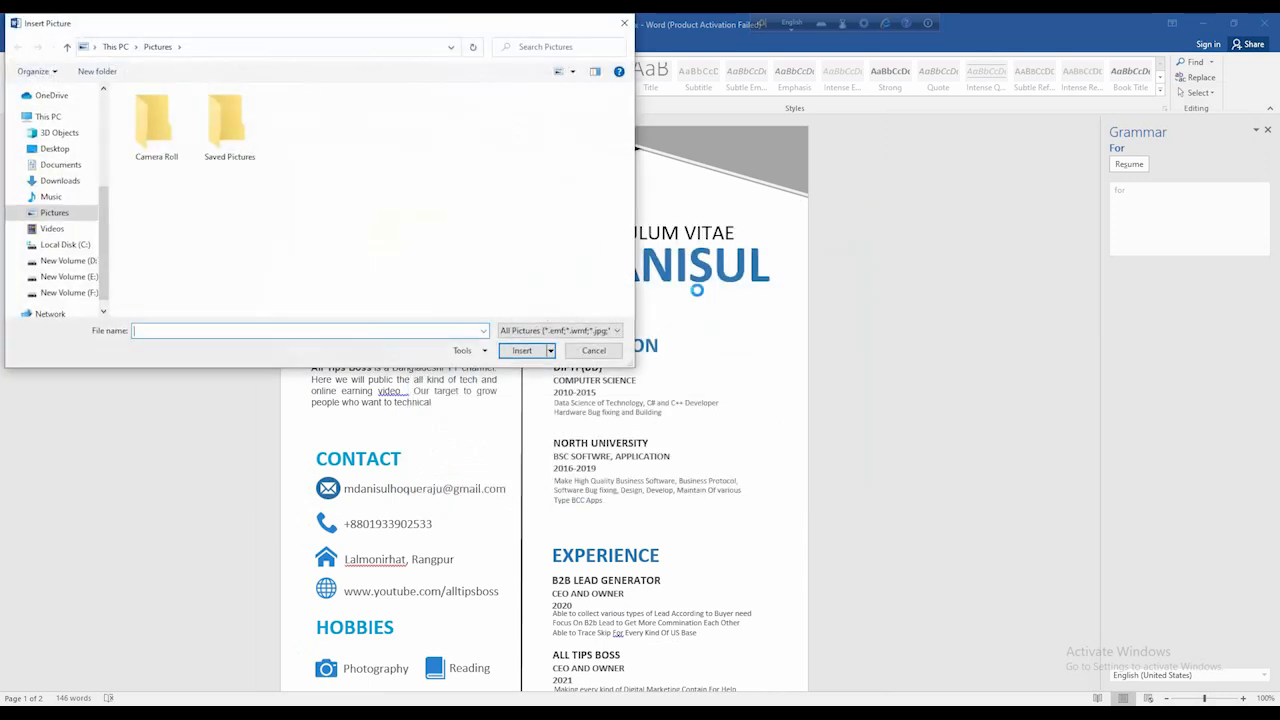
click(68, 150)
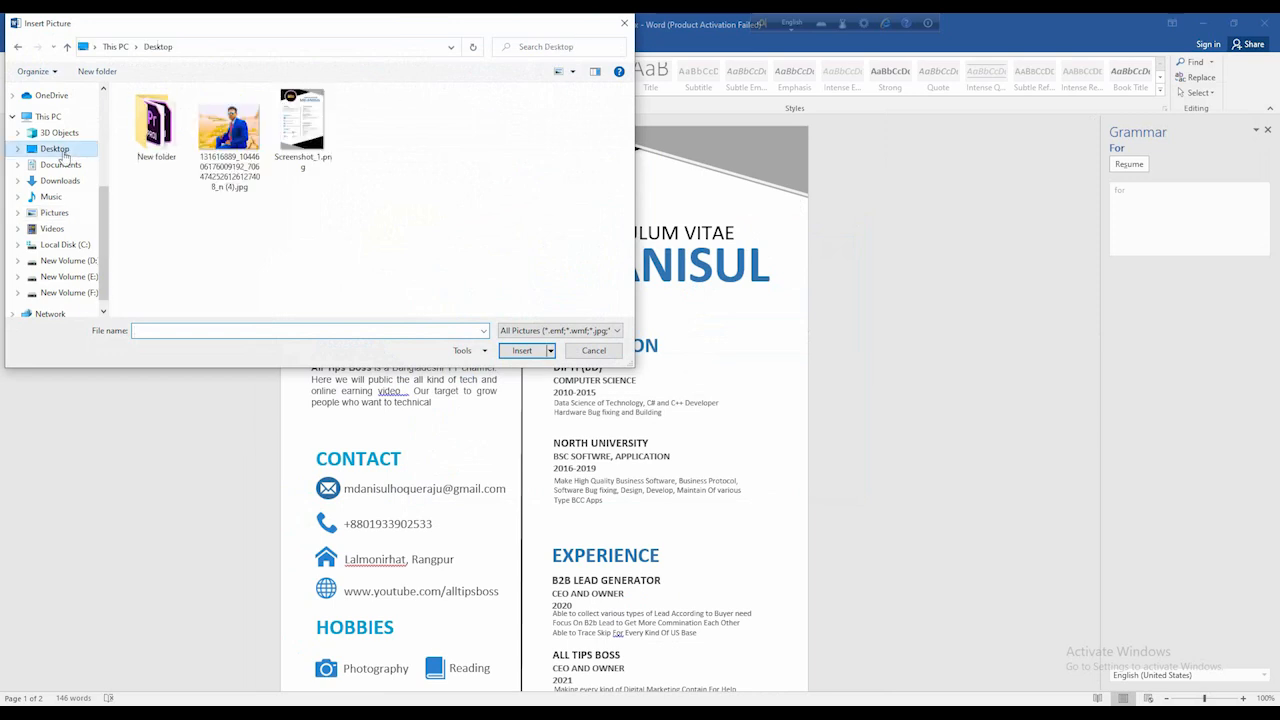
click(238, 150)
double_click(238, 150)
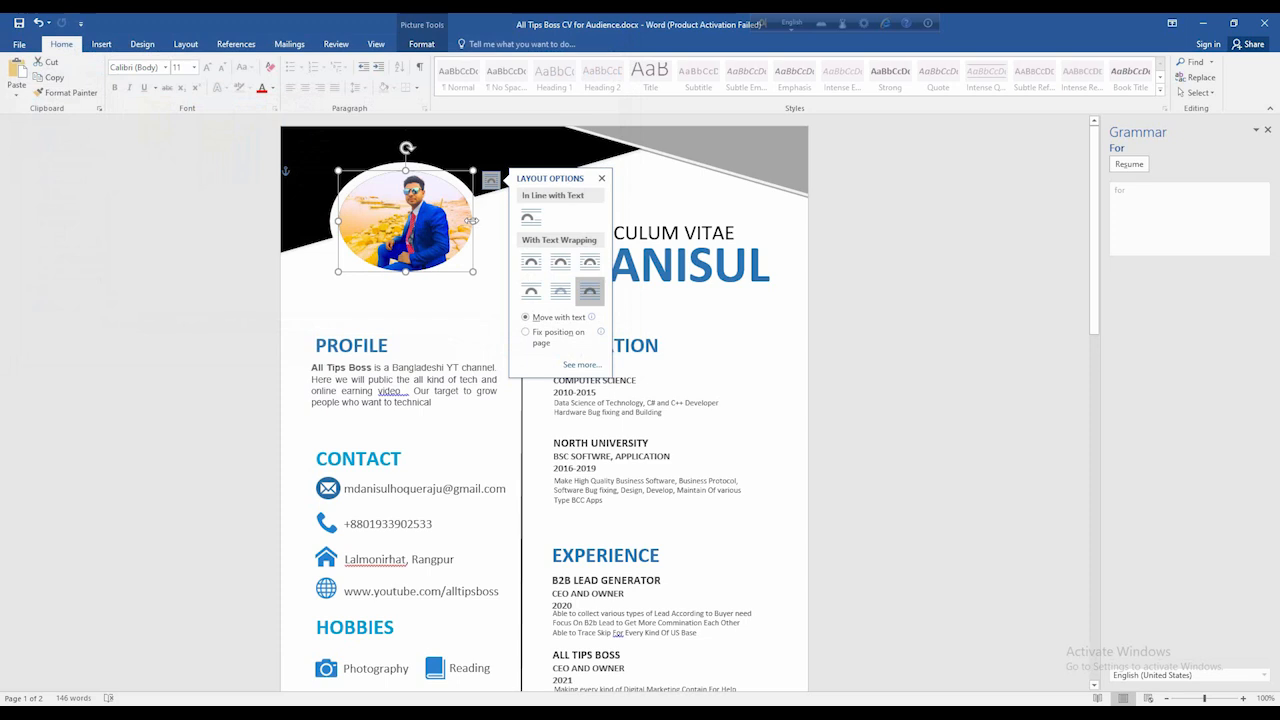
Step: Narrow the portrait picture slightly, and undo both the resizing and the picture replacement
mouse_move(471, 220)
mouse_down()
mouse_move(440, 216)
mouse_move(453, 217)
mouse_up()
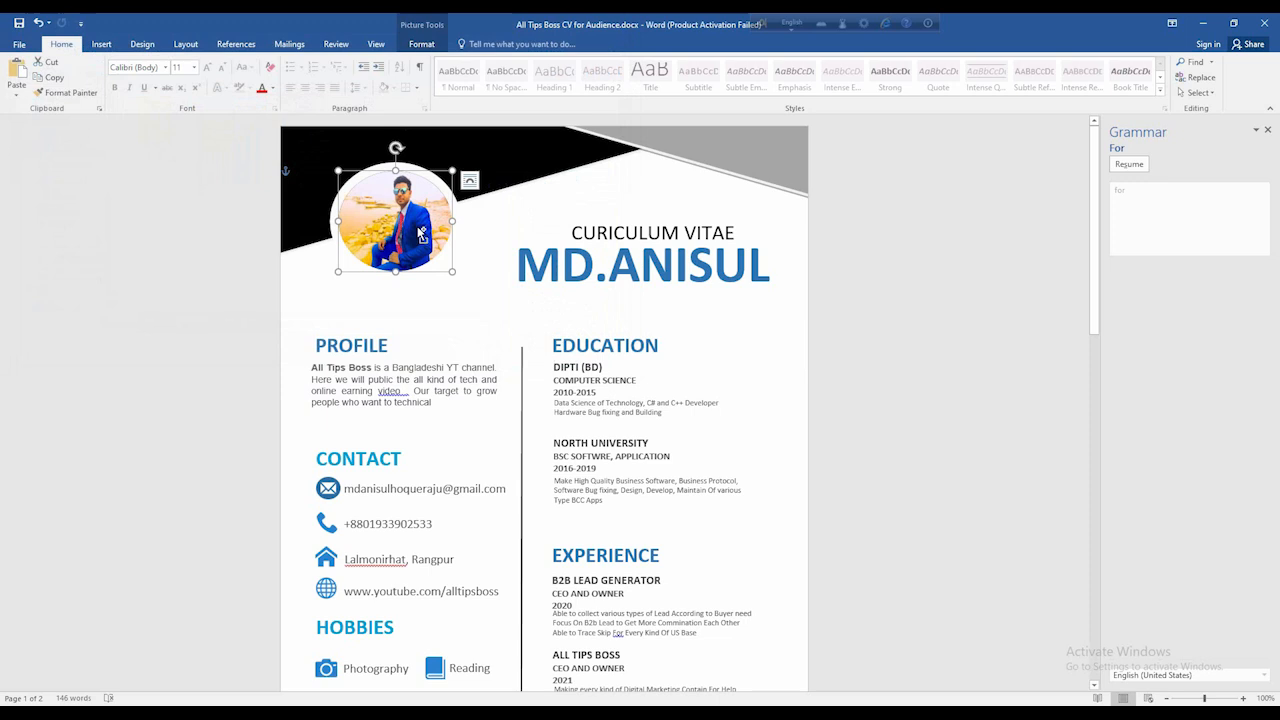
key(ctrl+z)
key(ctrl+z)
key(ctrl+z)
key(ctrl+z)
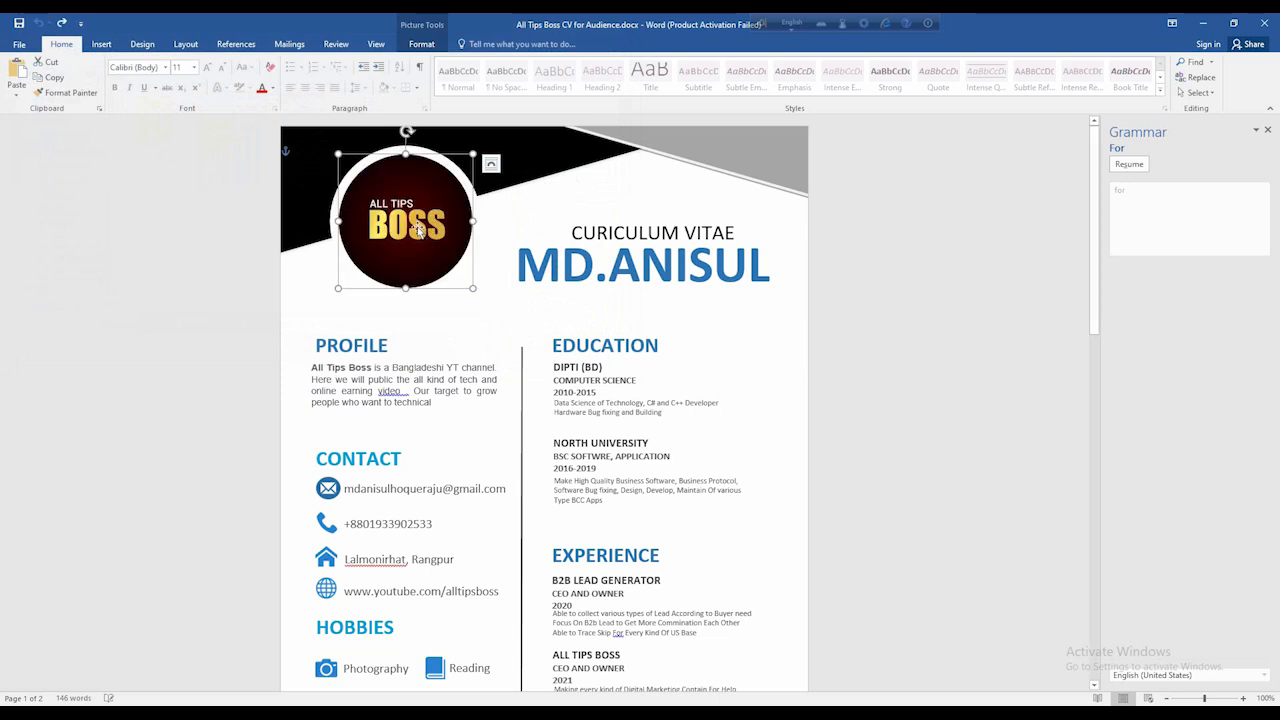
Step: Save the circular logo picture to the desktop as a JPEG, overwriting the existing portrait JPG
right_click(406, 224)
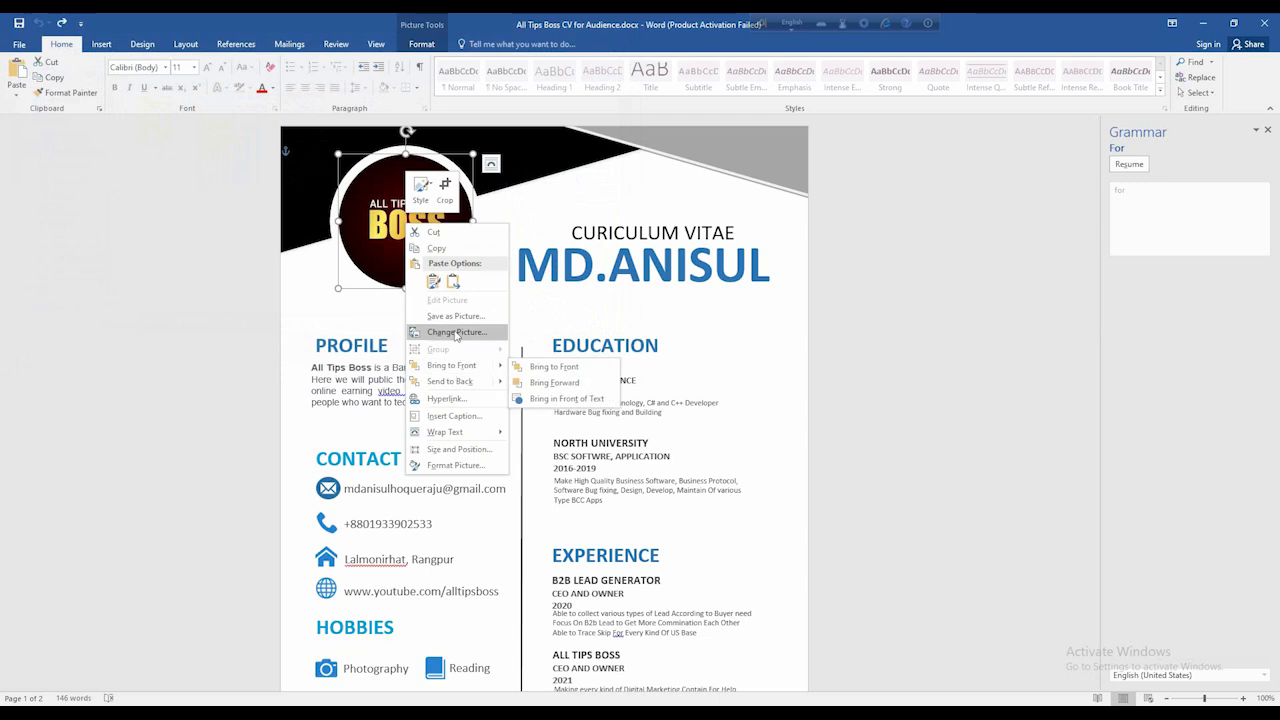
click(456, 317)
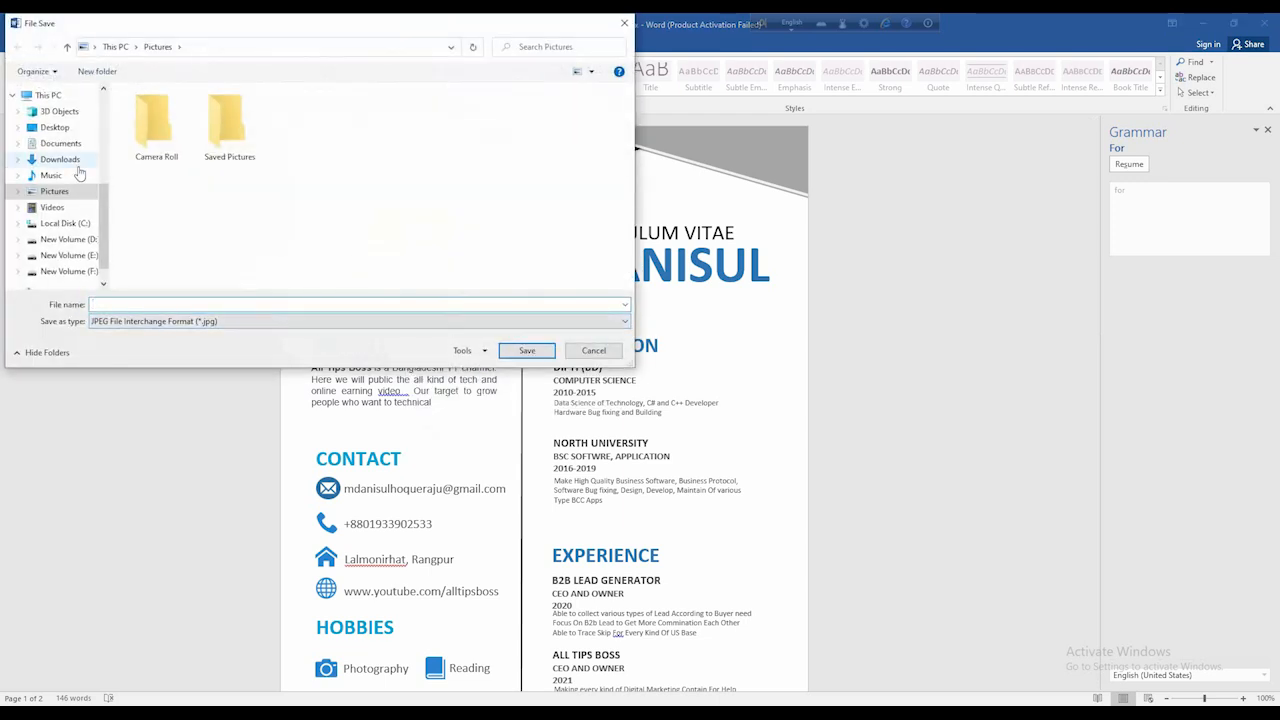
click(54, 127)
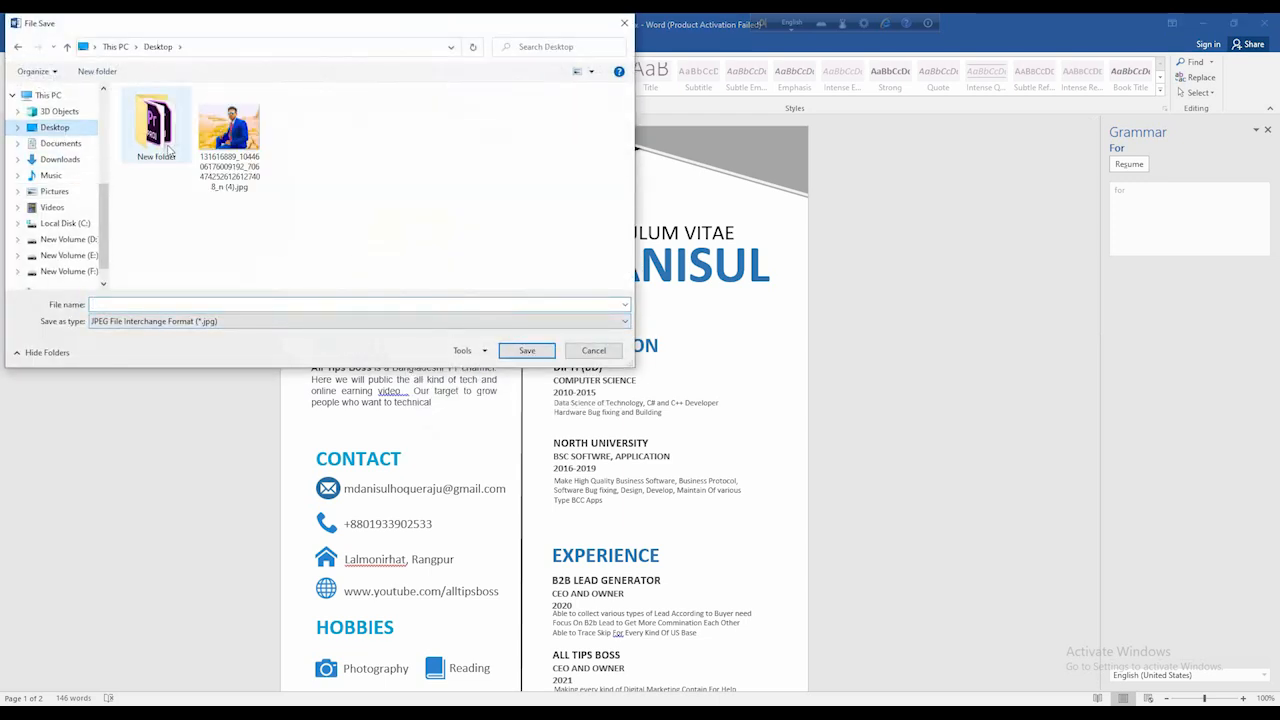
click(242, 165)
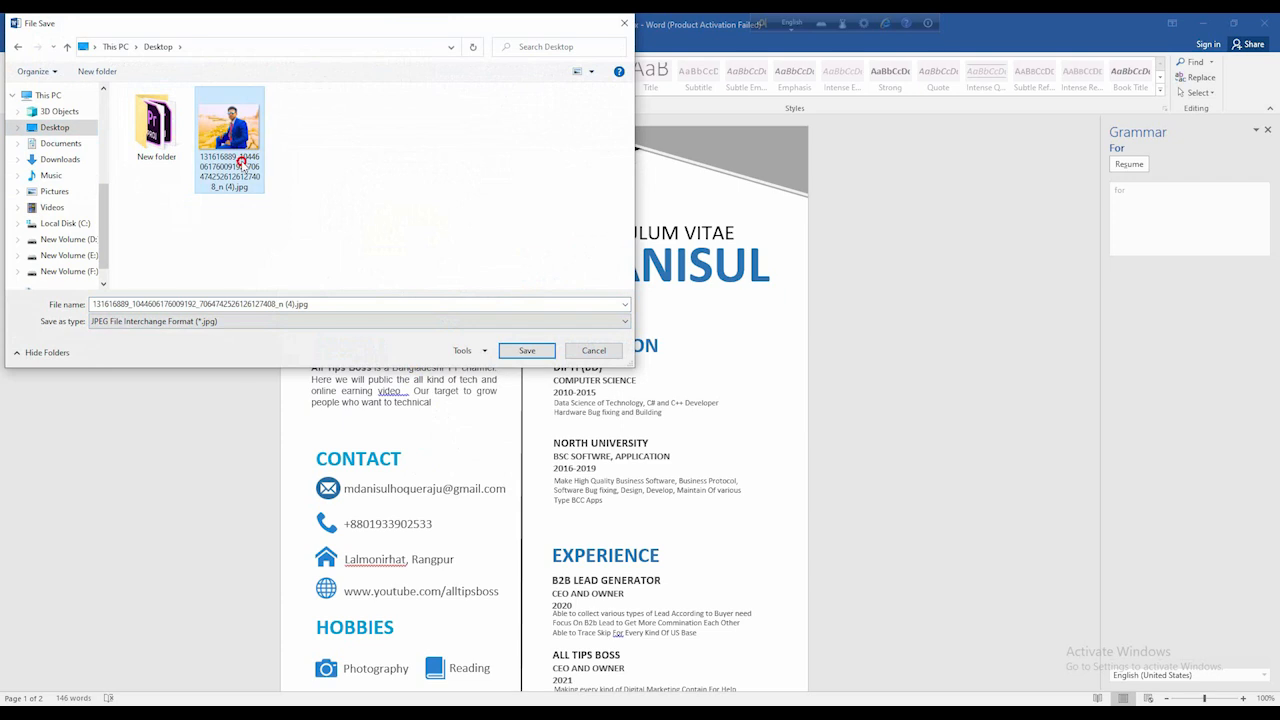
click(527, 350)
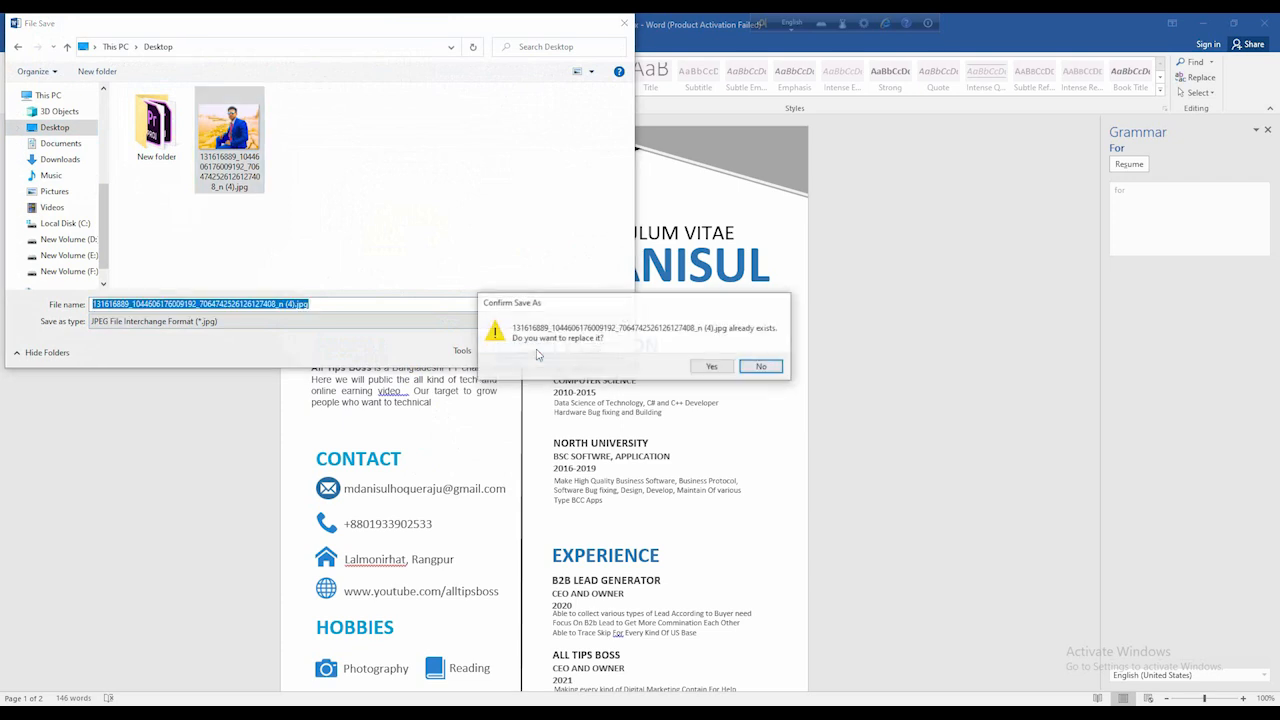
click(712, 366)
right_click(384, 244)
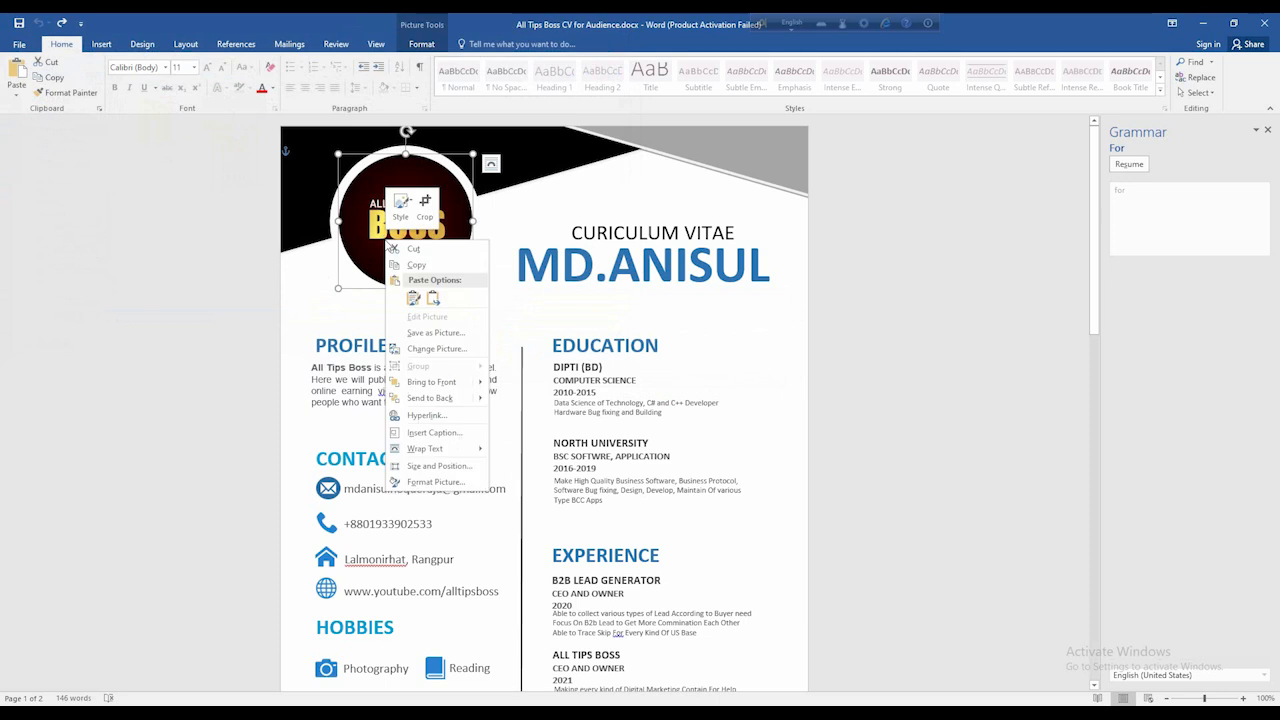
click(425, 337)
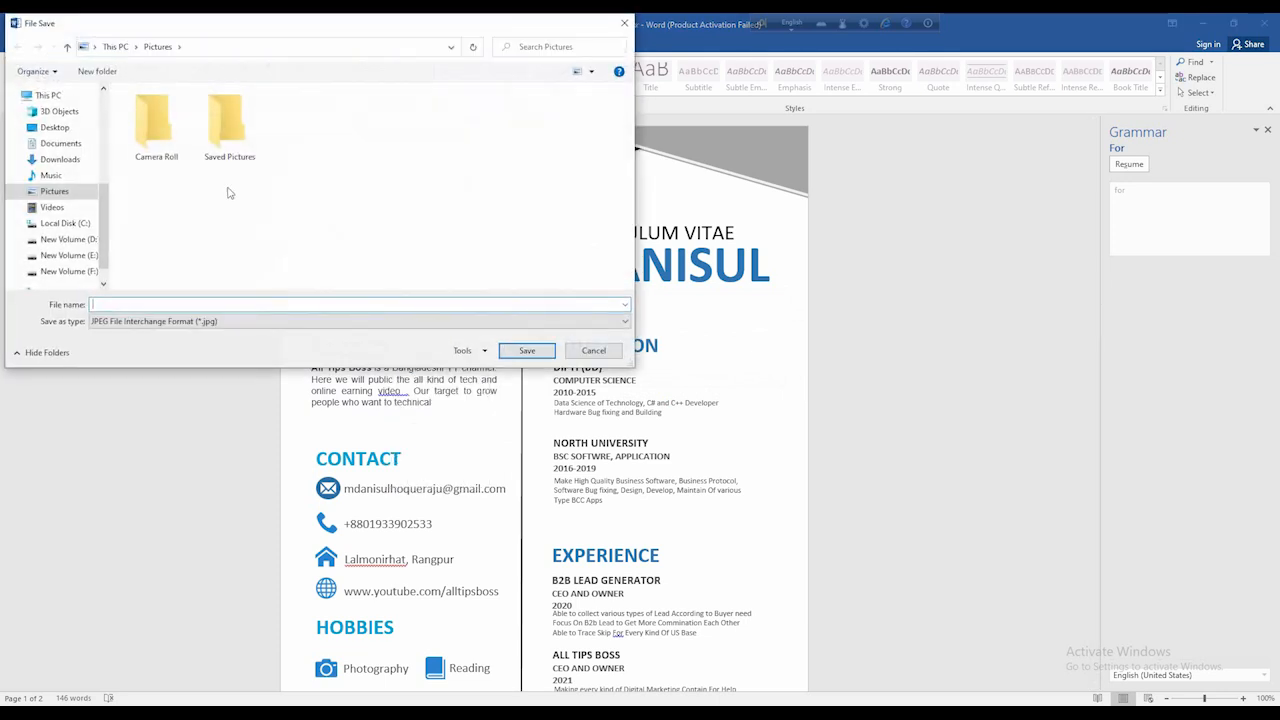
click(55, 127)
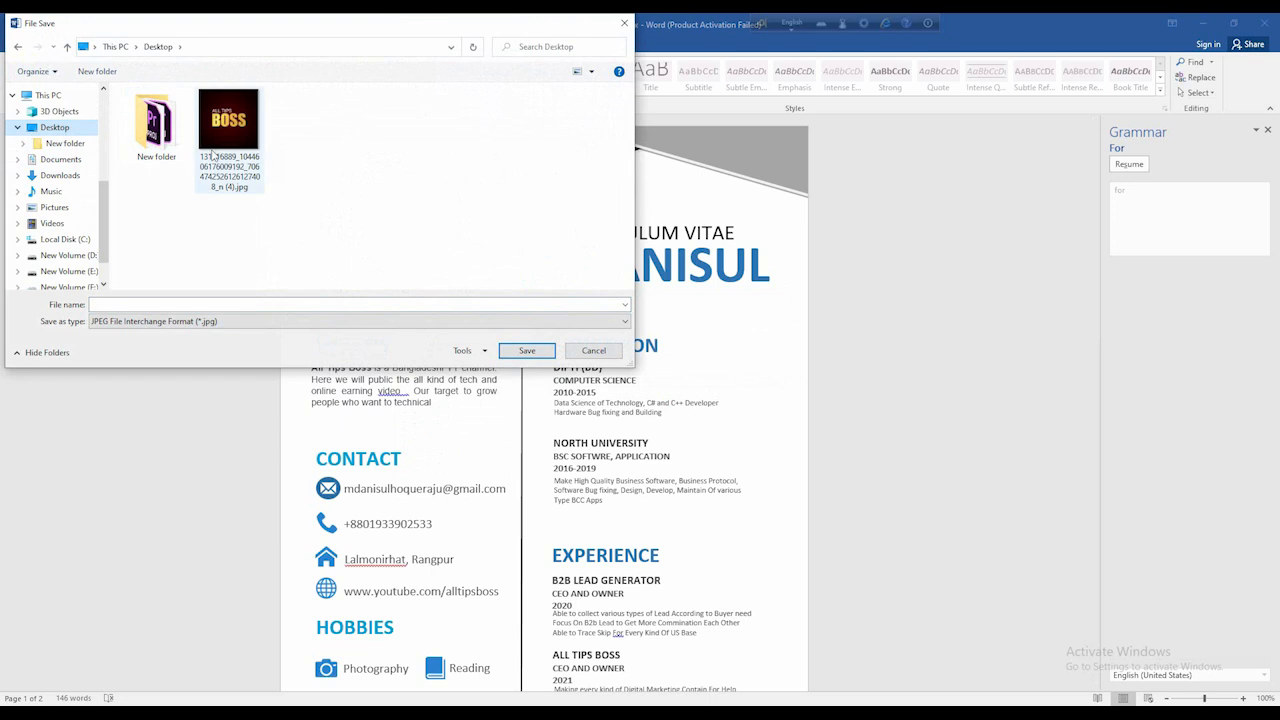
double_click(226, 128)
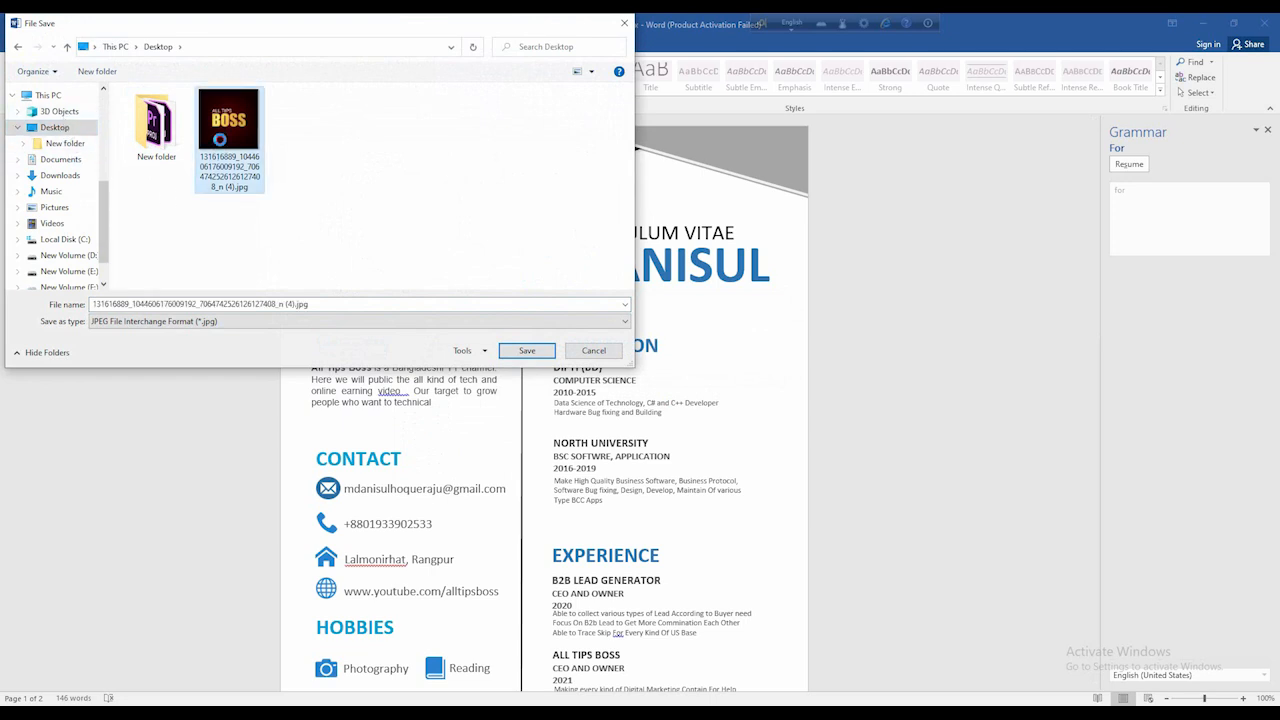
click(757, 366)
Step: Show the desktop to check the saved logo JPG, refresh the desktop, and return to the CV document
click(1209, 20)
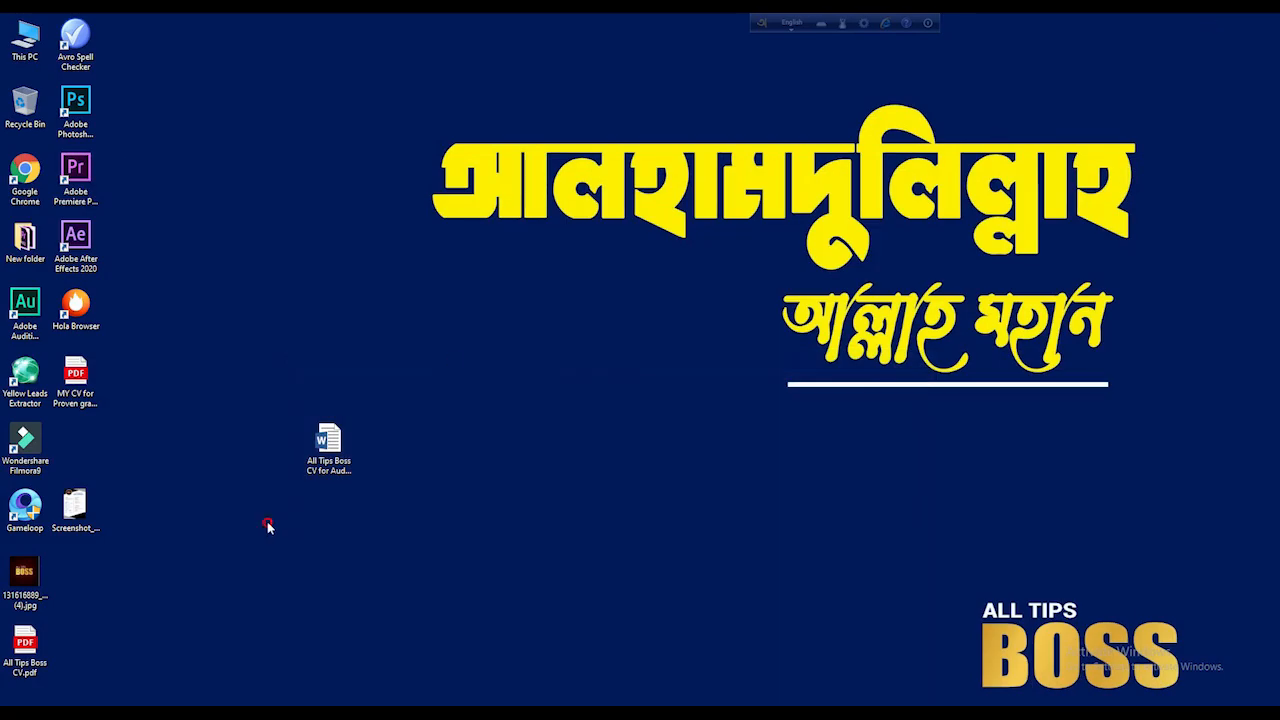
right_click(288, 273)
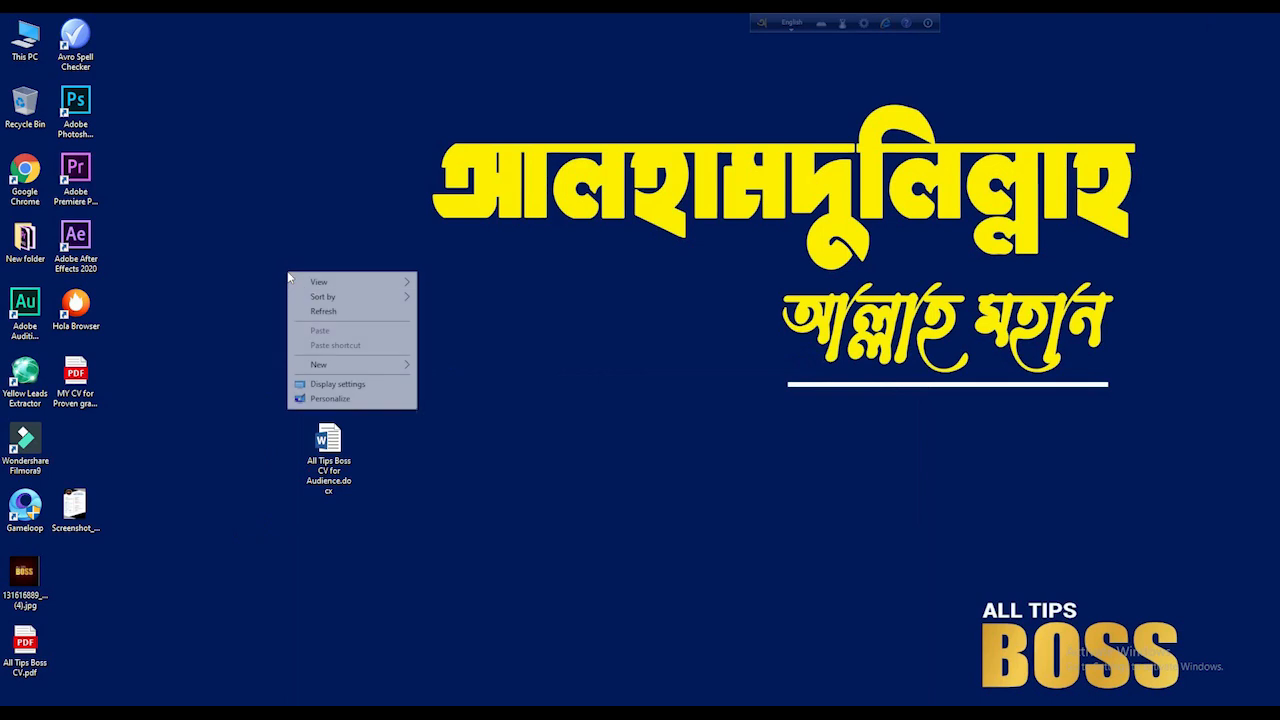
click(330, 306)
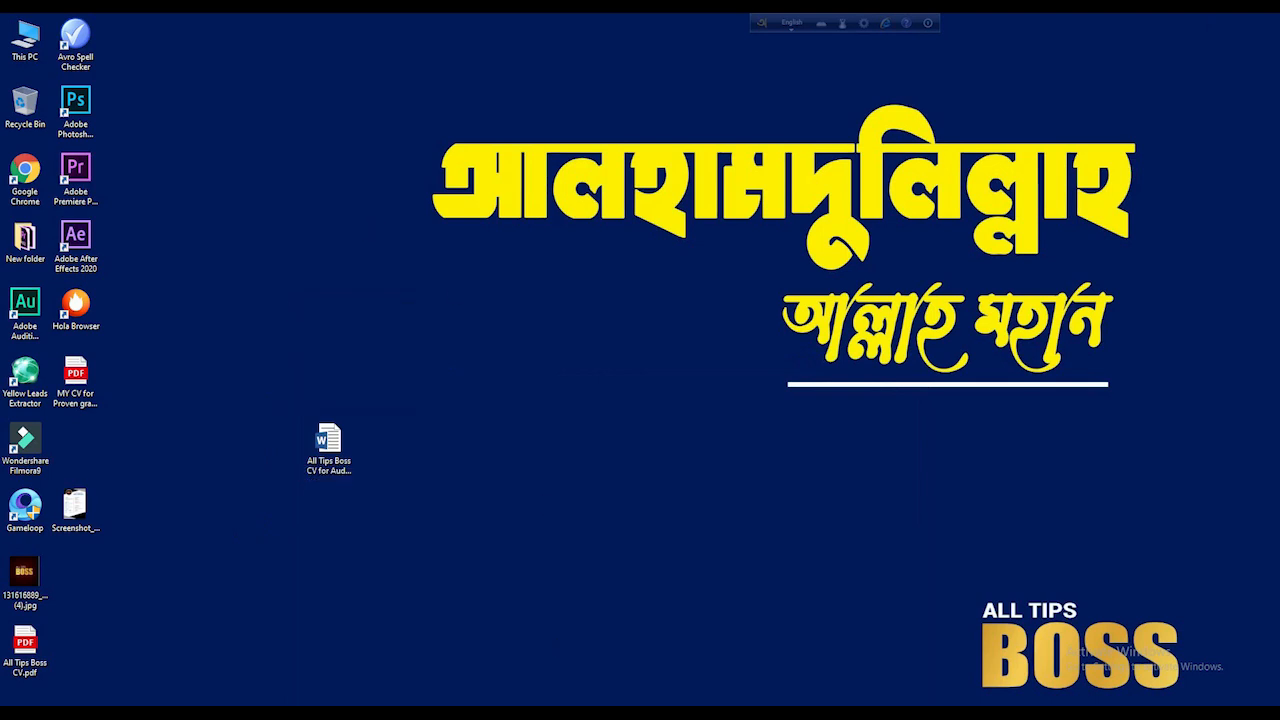
click(555, 714)
right_click(419, 217)
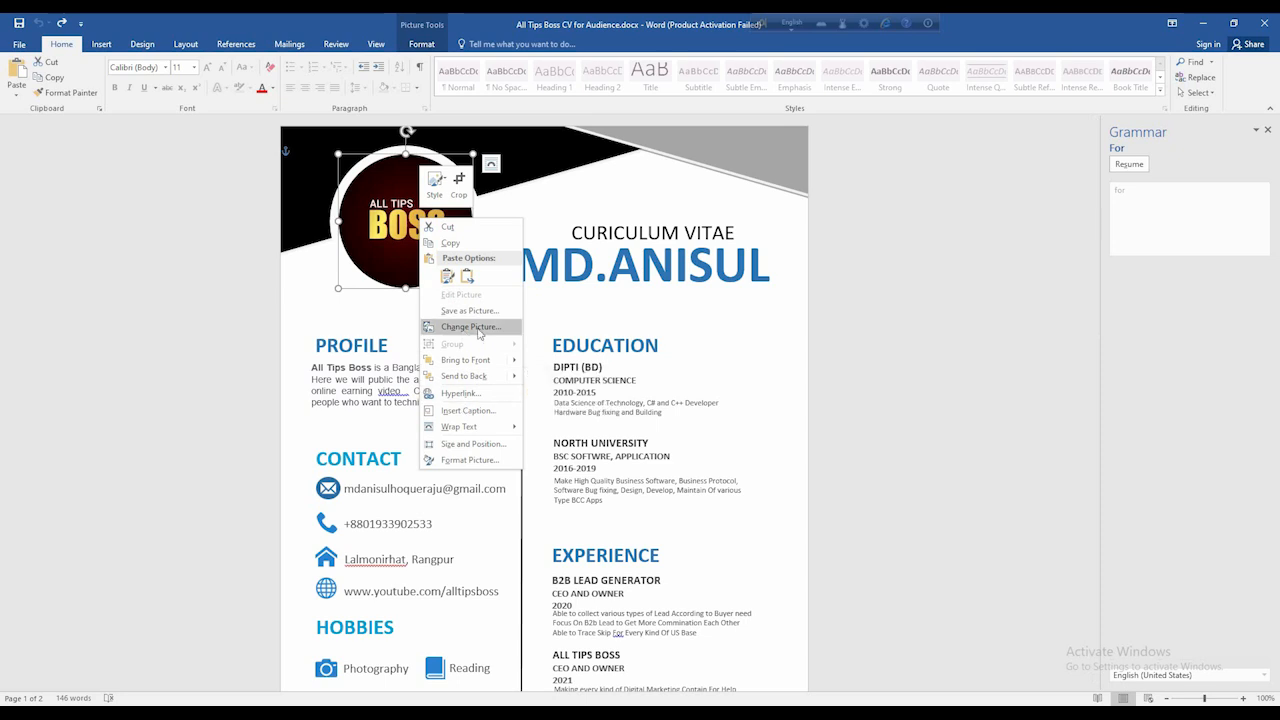
click(470, 327)
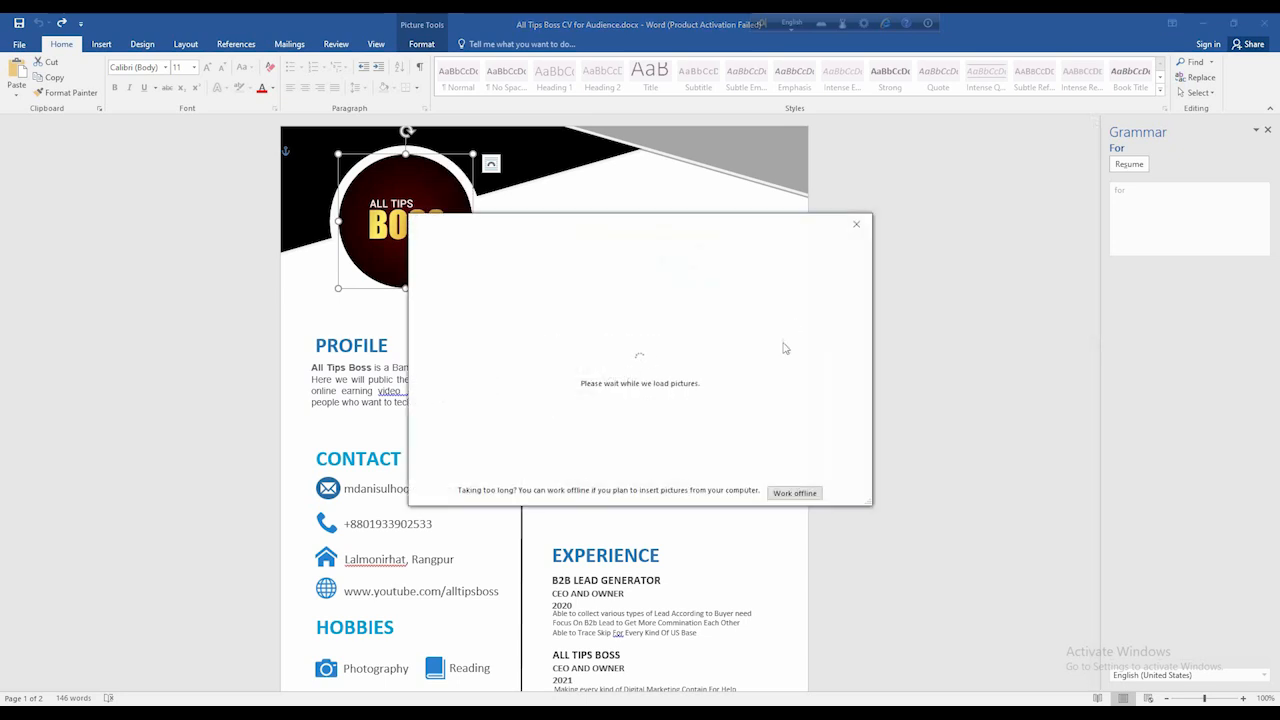
click(853, 220)
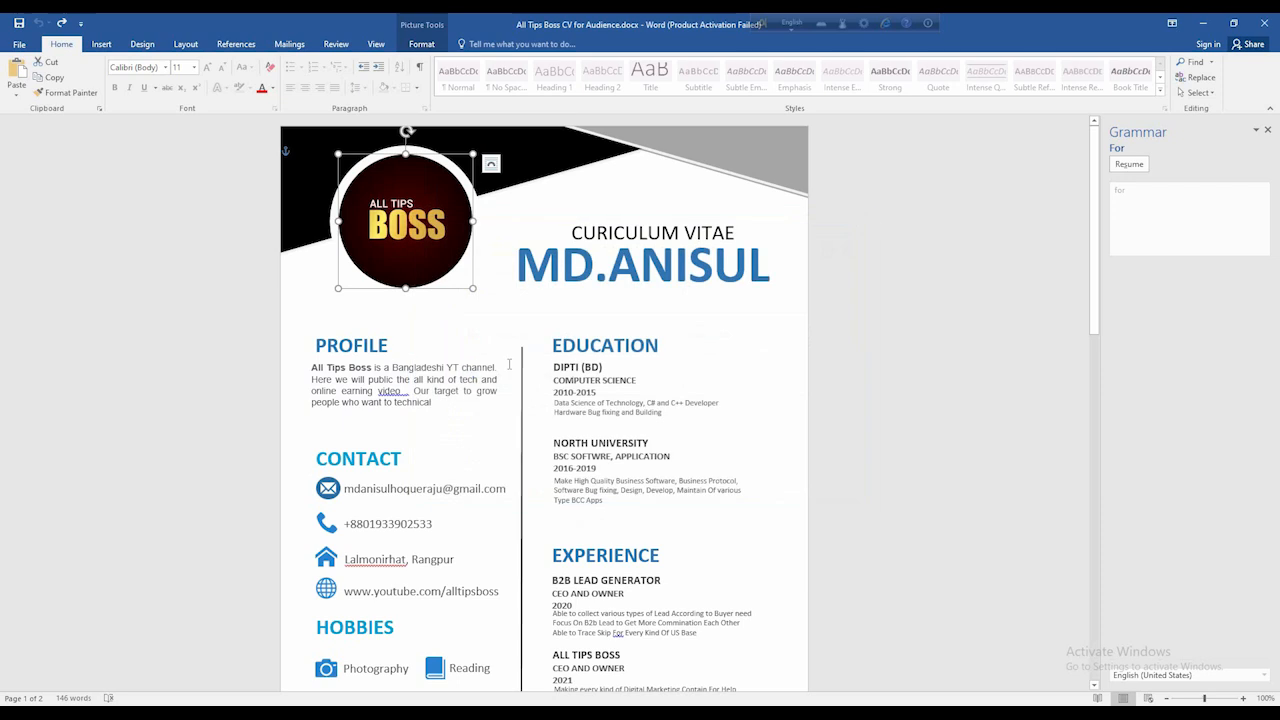
click(502, 368)
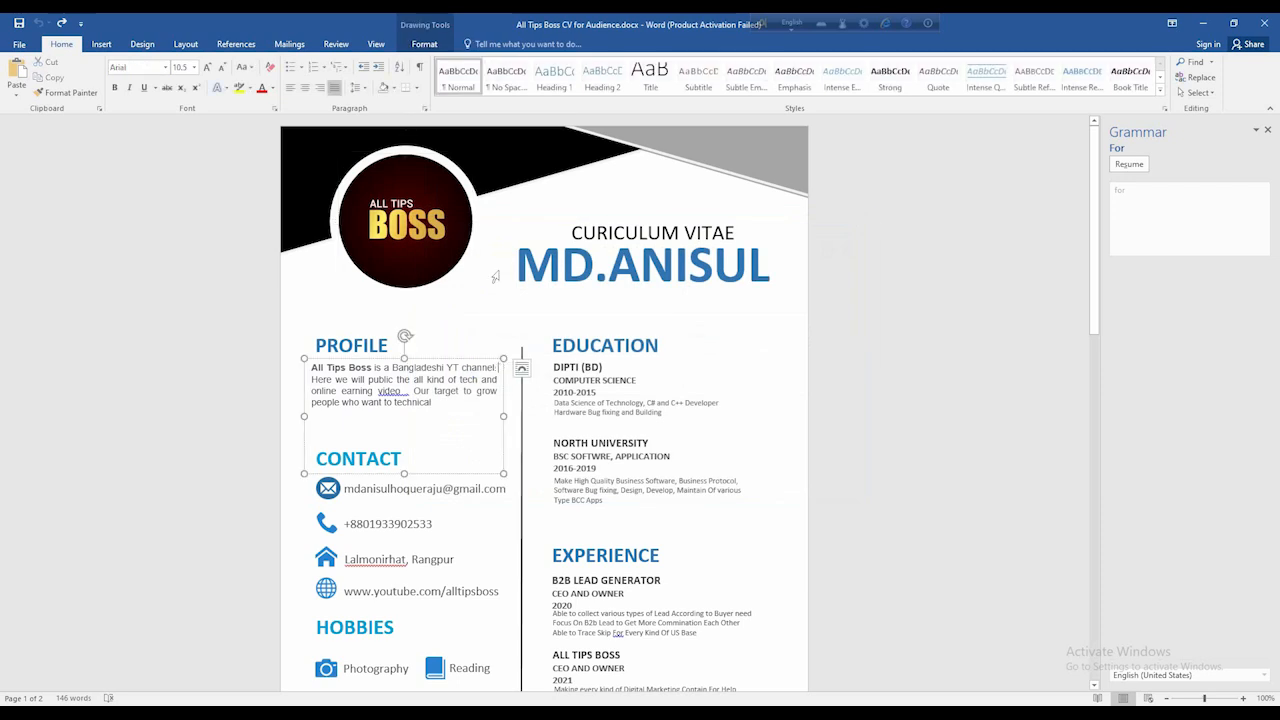
click(519, 157)
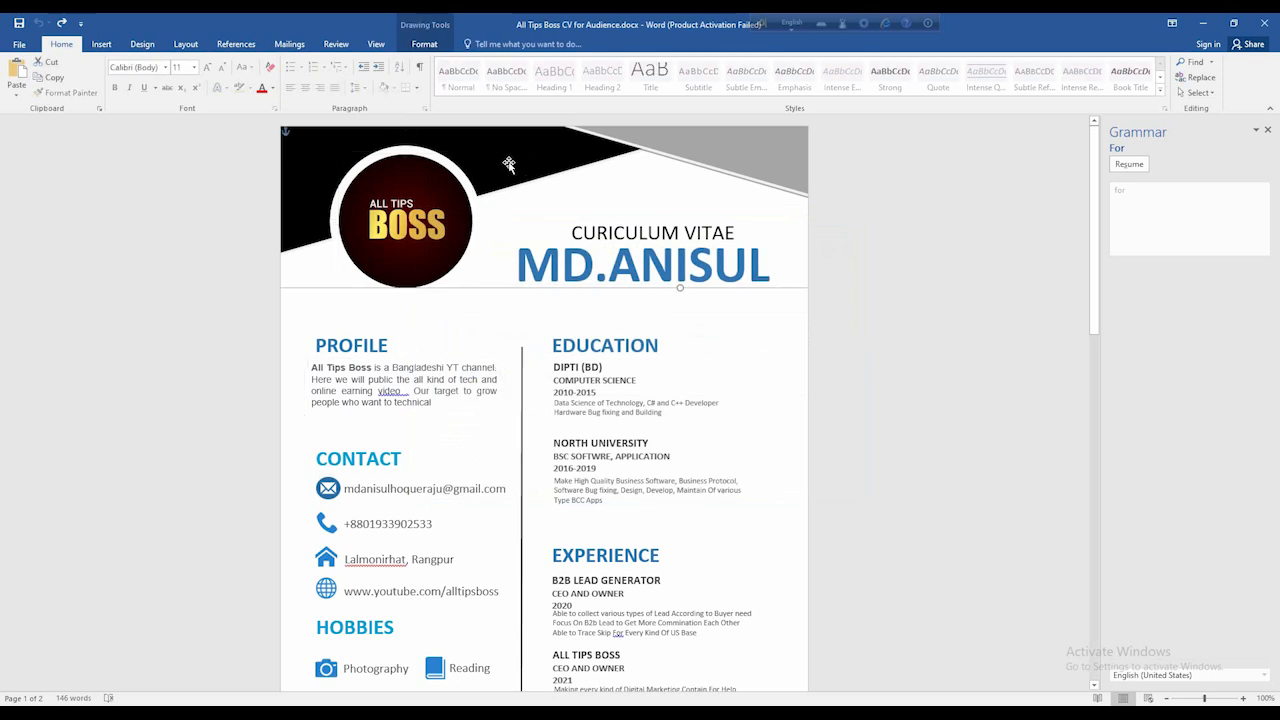
double_click(509, 164)
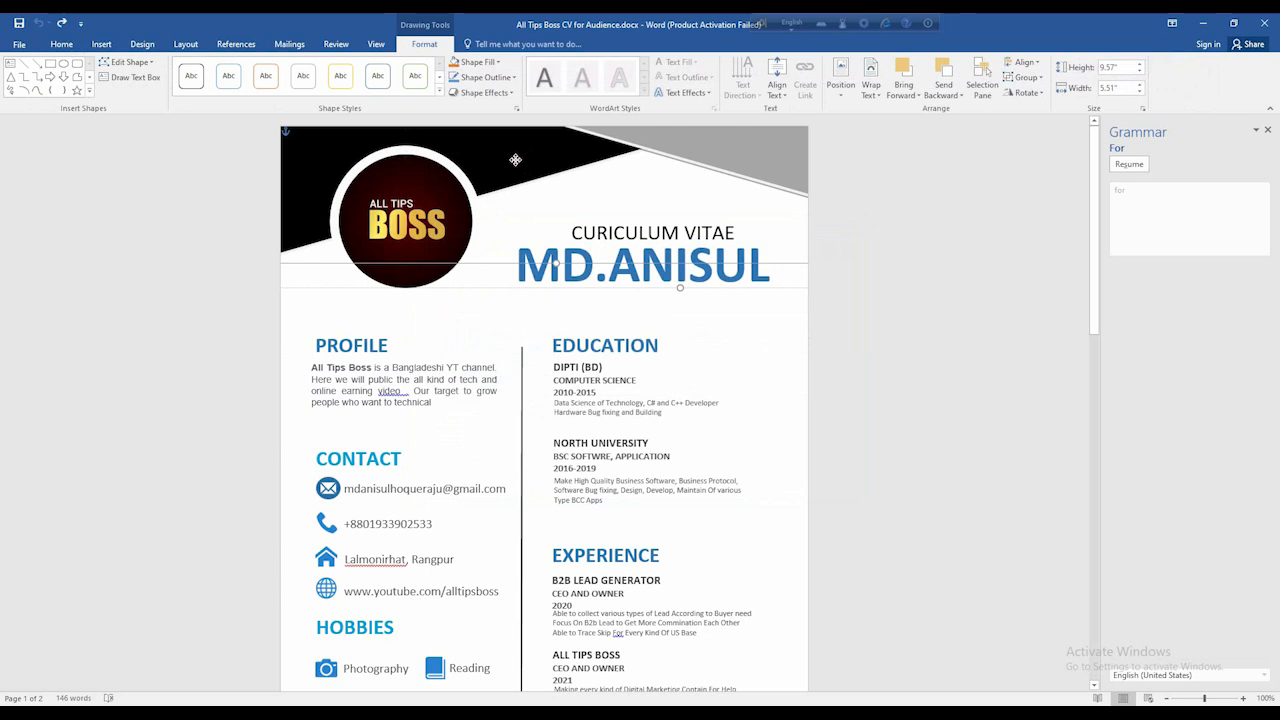
click(655, 393)
scroll(555, 380, down, 2)
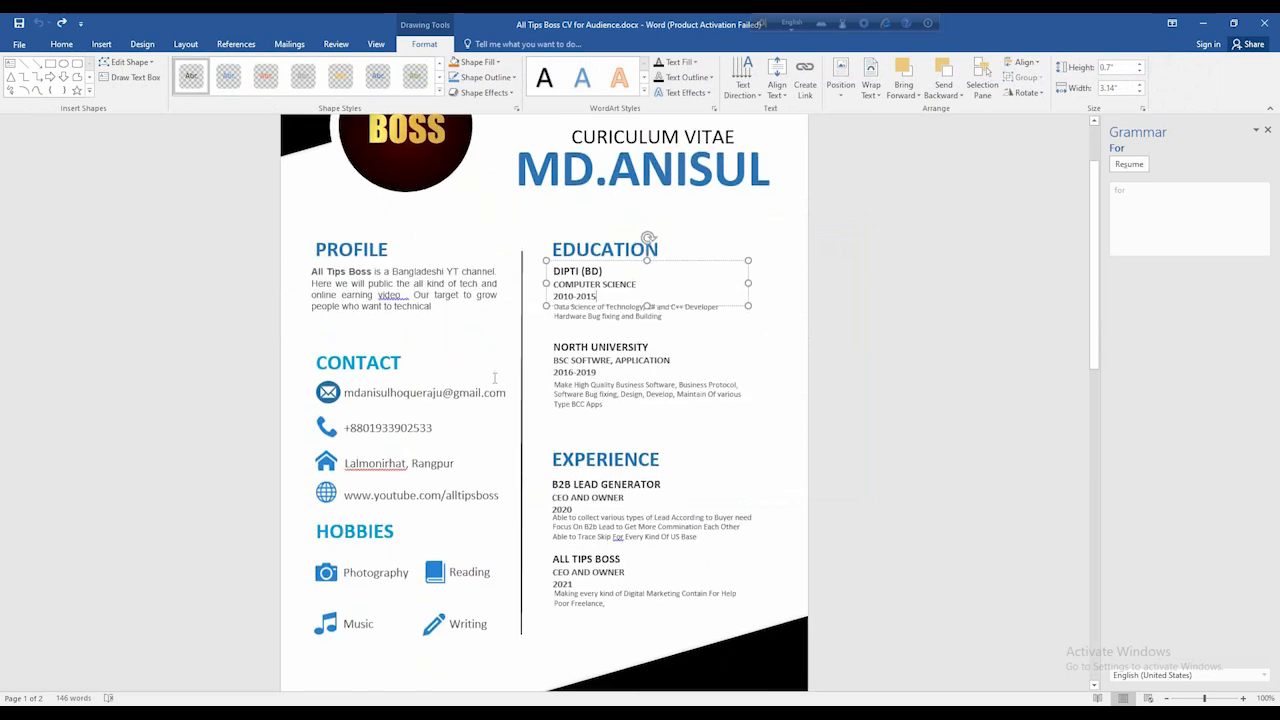
scroll(497, 379, up, 2)
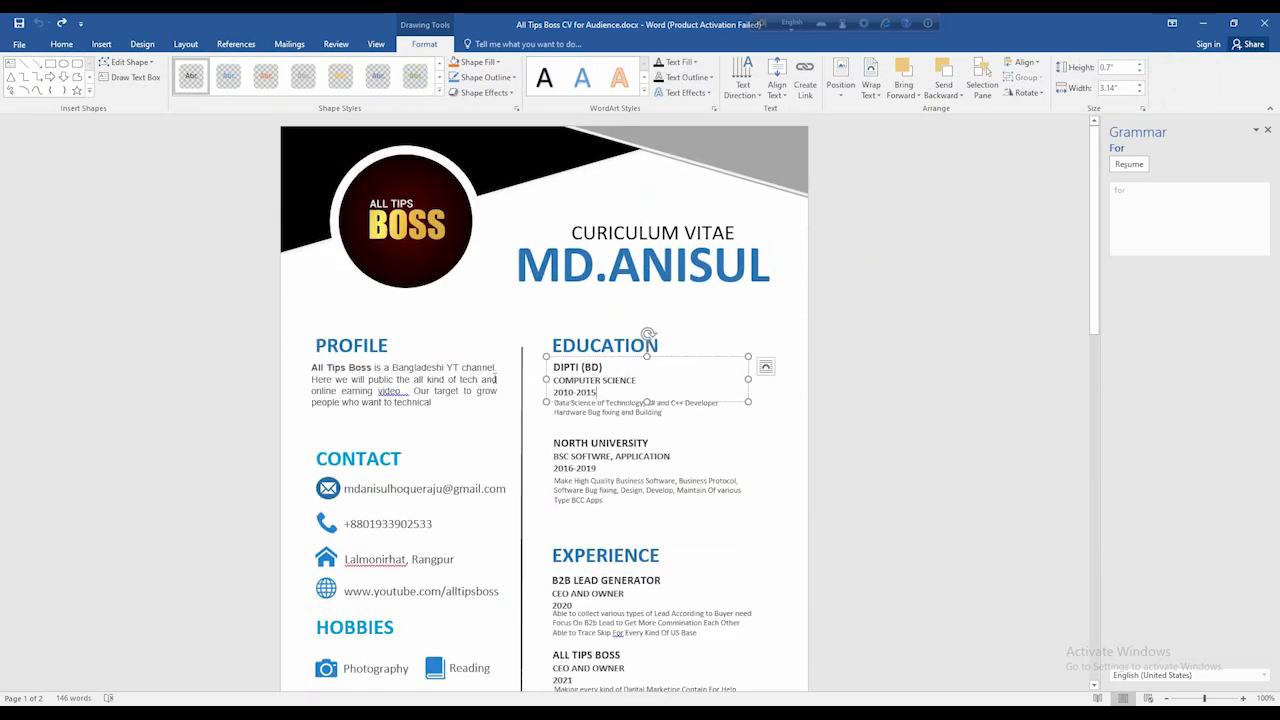
Step: Replace the large blue name beneath the CURICULUM VITAE title with the new CV owner's name
drag(573, 235, 643, 224)
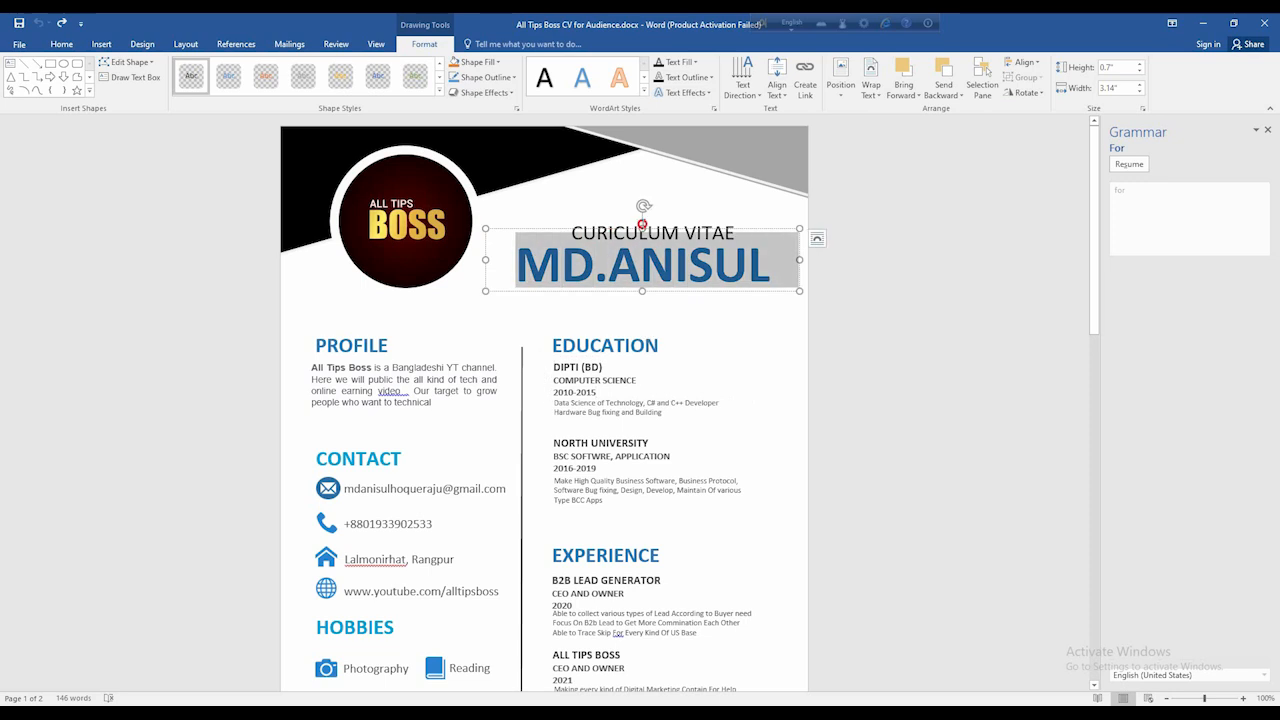
click(642, 234)
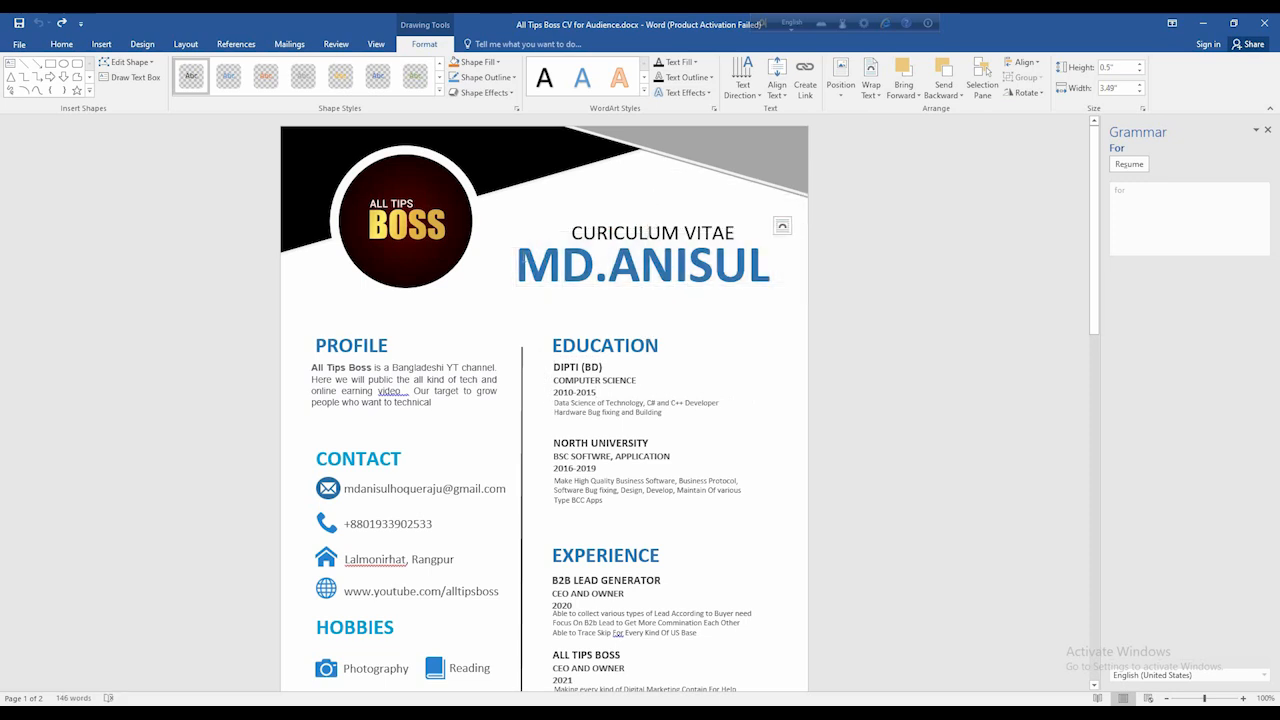
drag(522, 258, 680, 257)
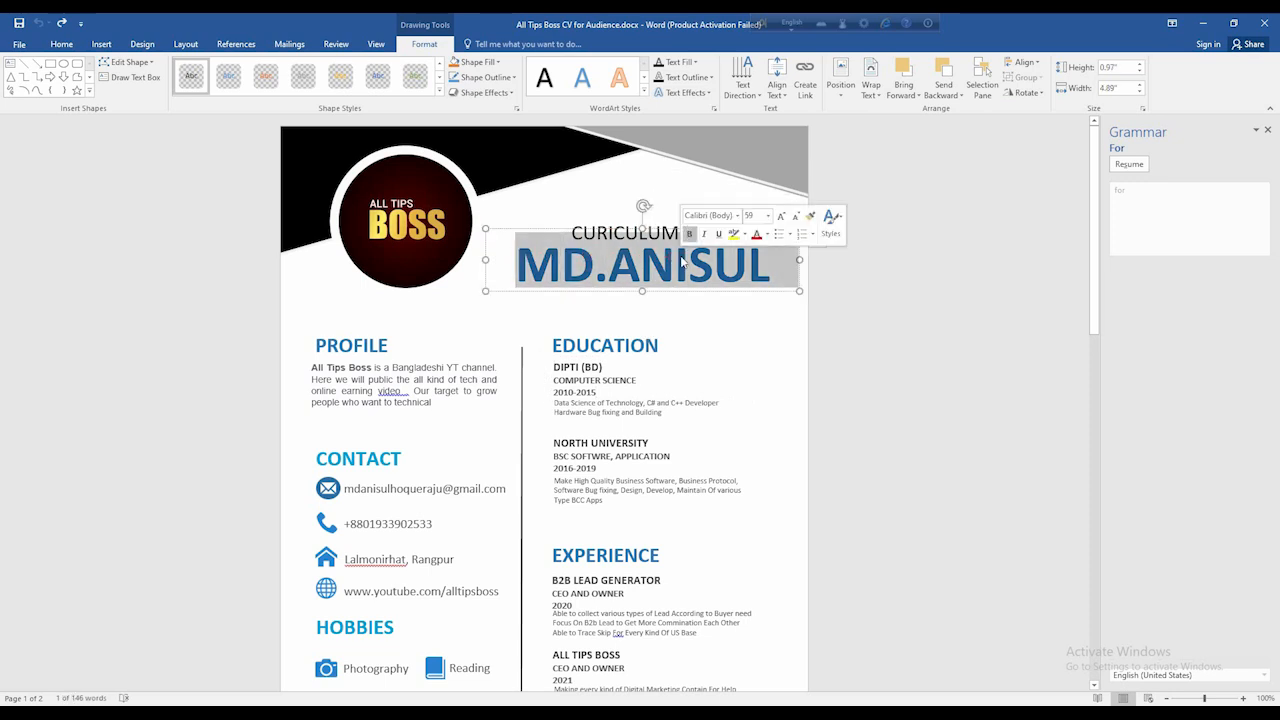
key(Delete)
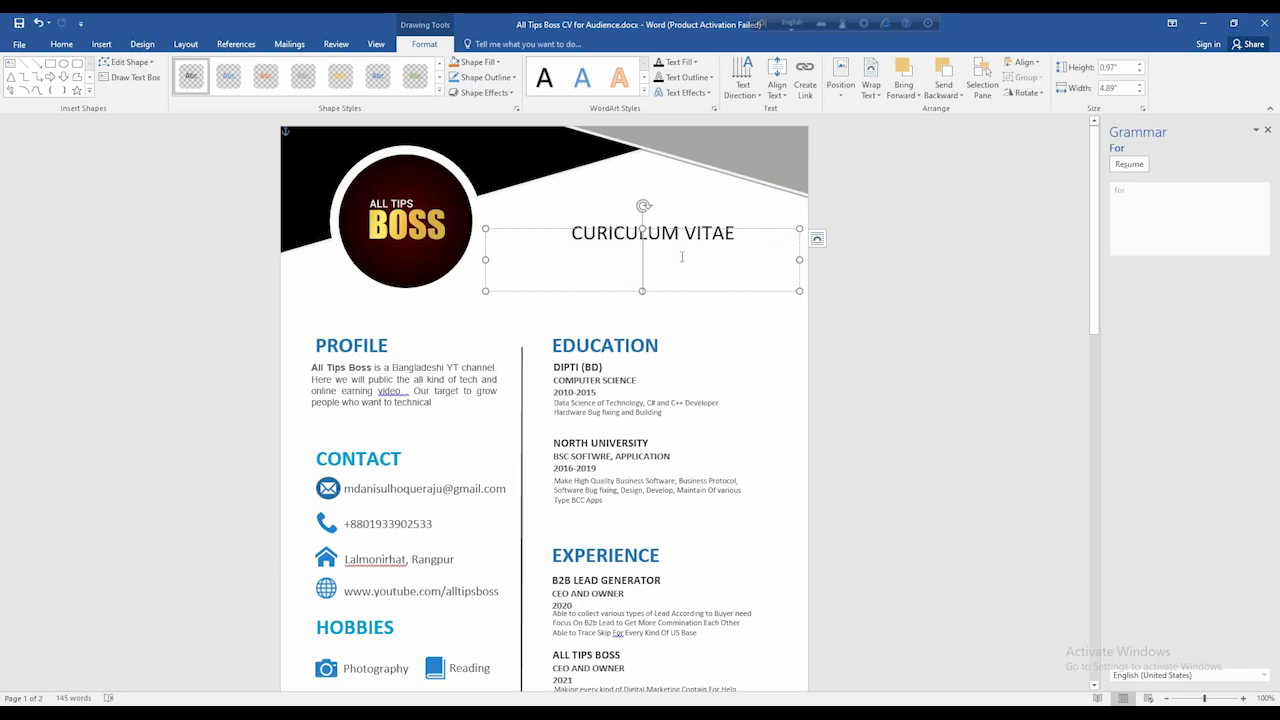
text(J=)
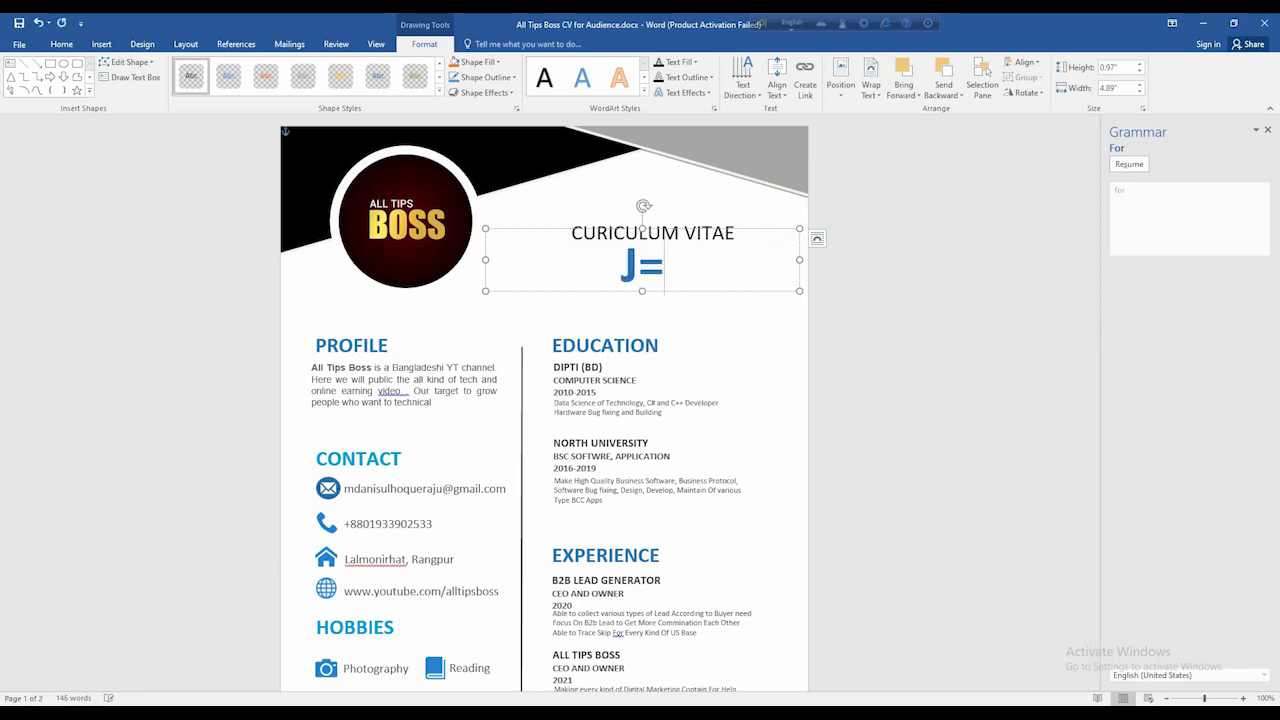
key(BackSpace)
key(BackSpace)
text(K)
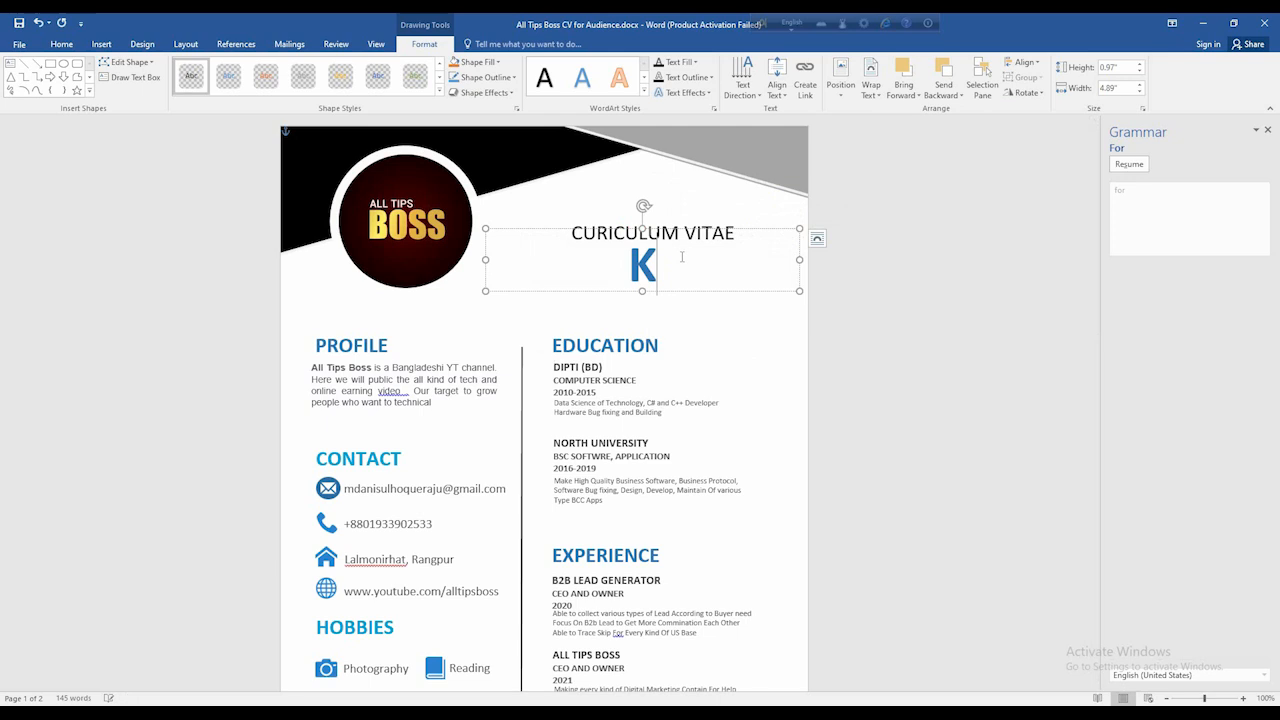
text(ODU)
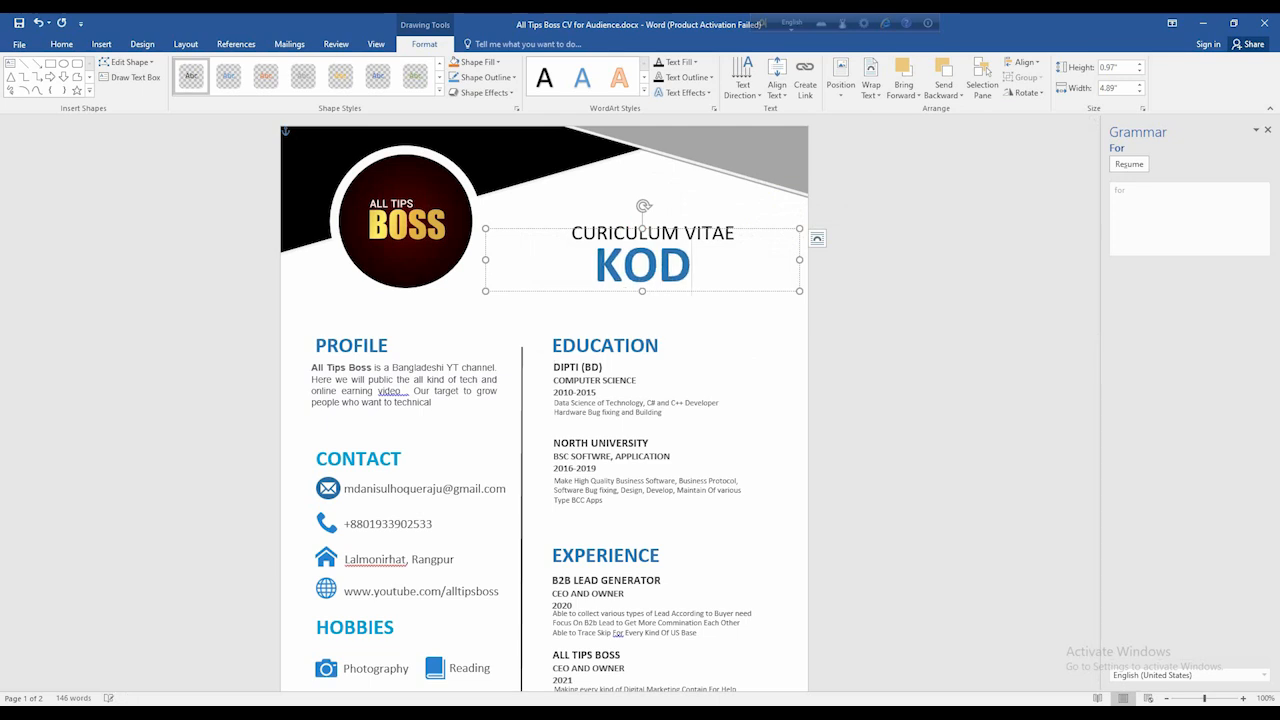
click(701, 316)
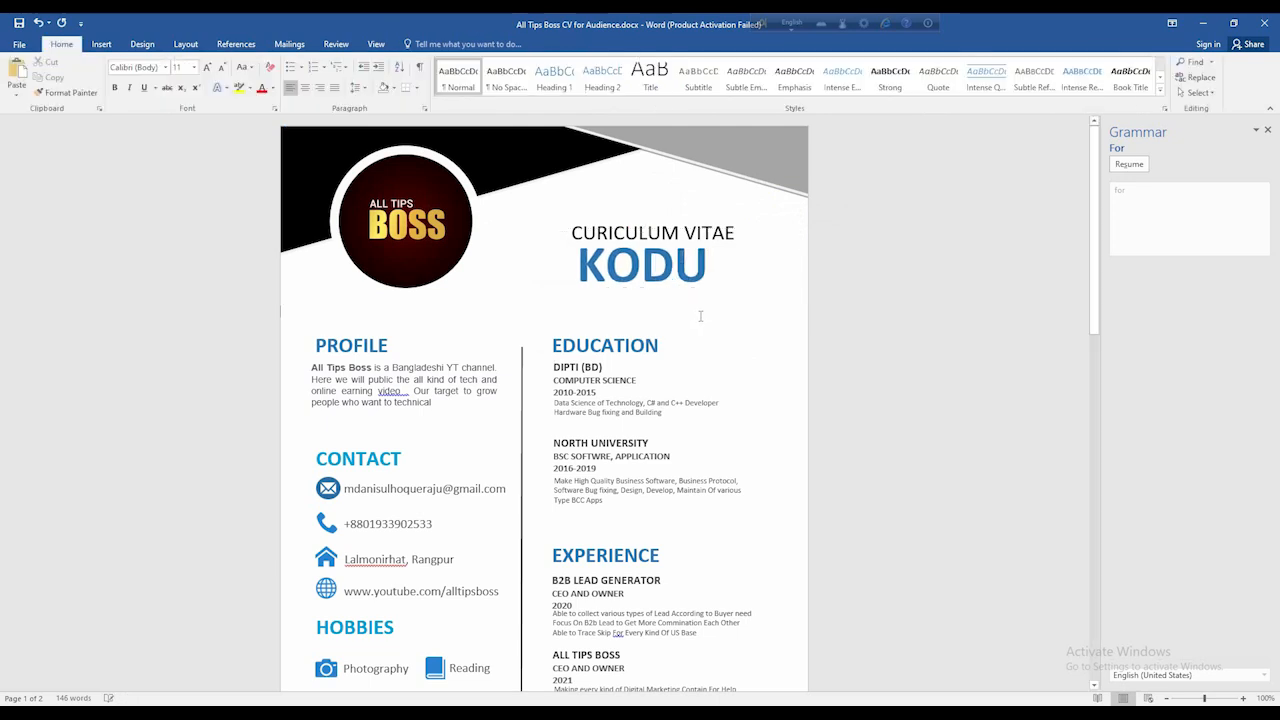
Step: Examine the Education section's heading and both entries, including their institution, subject, year and description lines
click(613, 361)
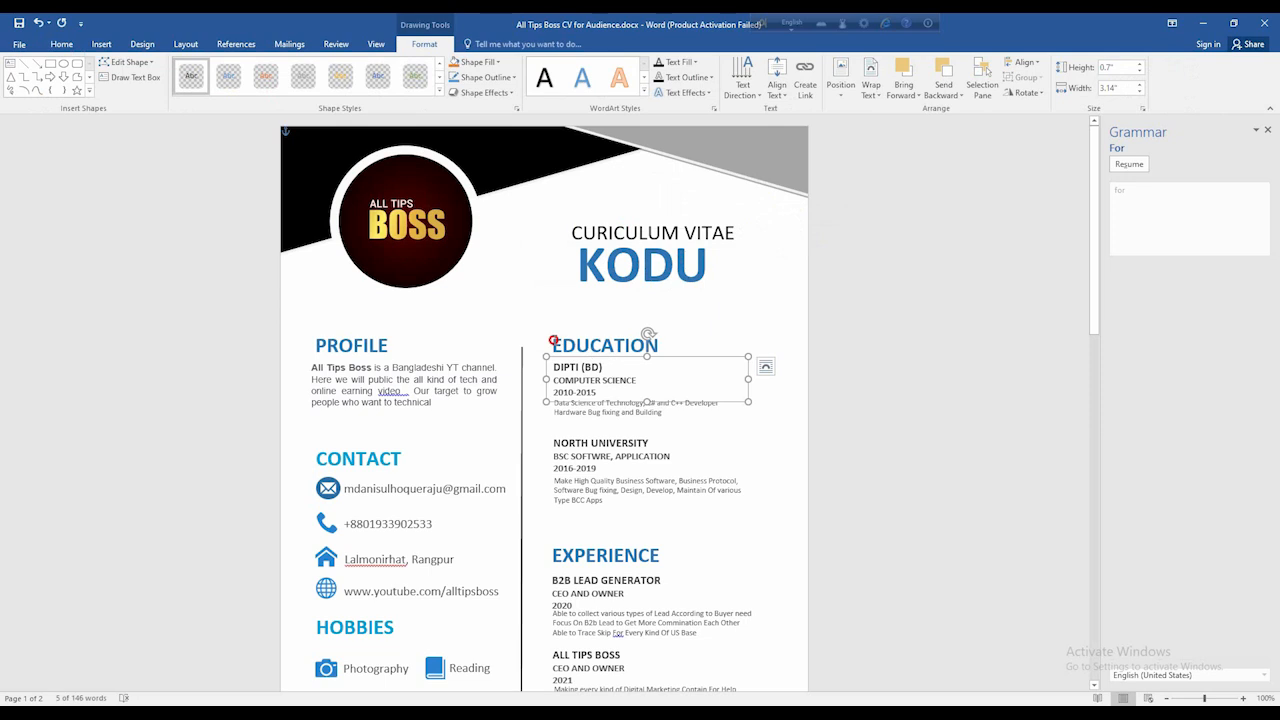
mouse_move(553, 341)
mouse_down()
mouse_move(657, 350)
mouse_move(567, 354)
mouse_up()
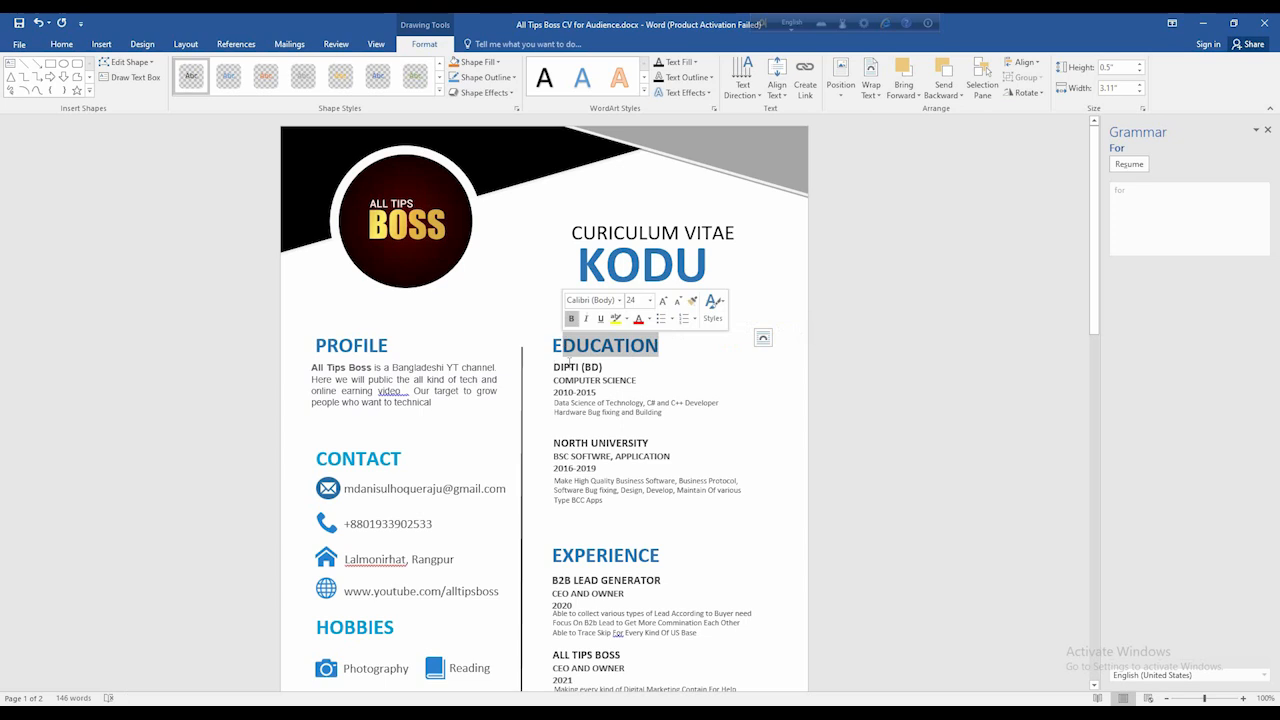
click(572, 366)
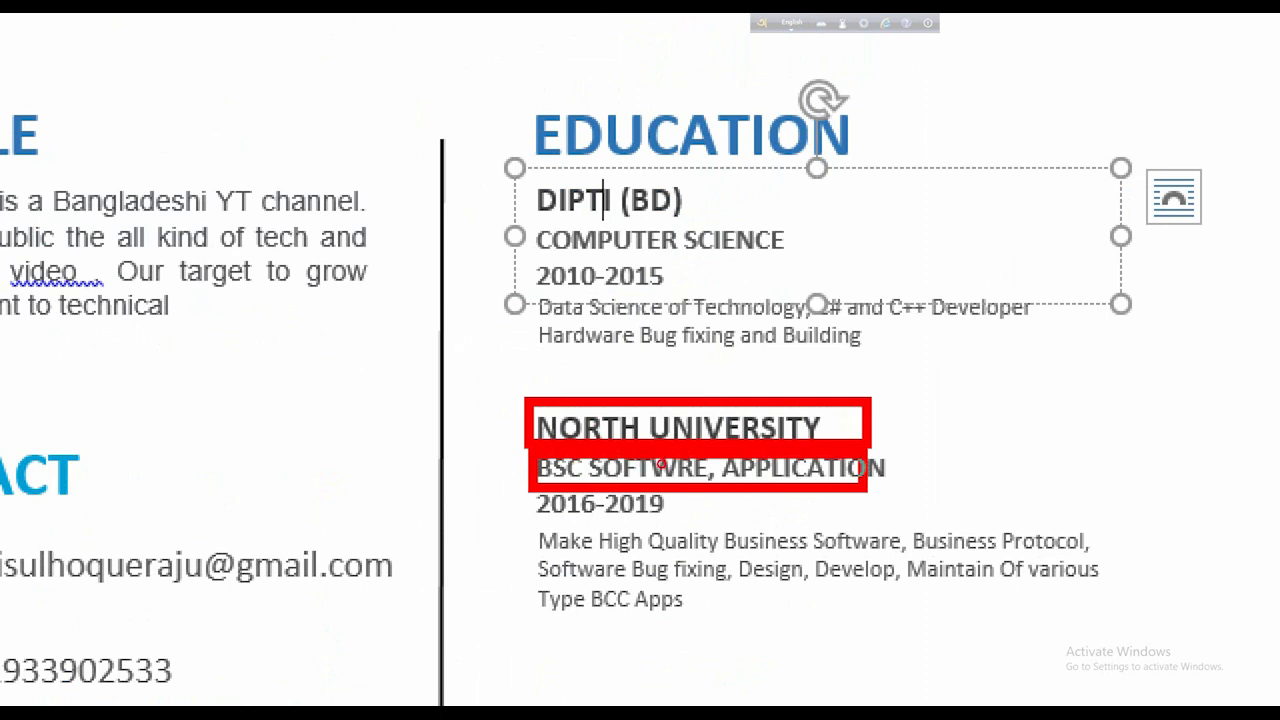
click(1174, 197)
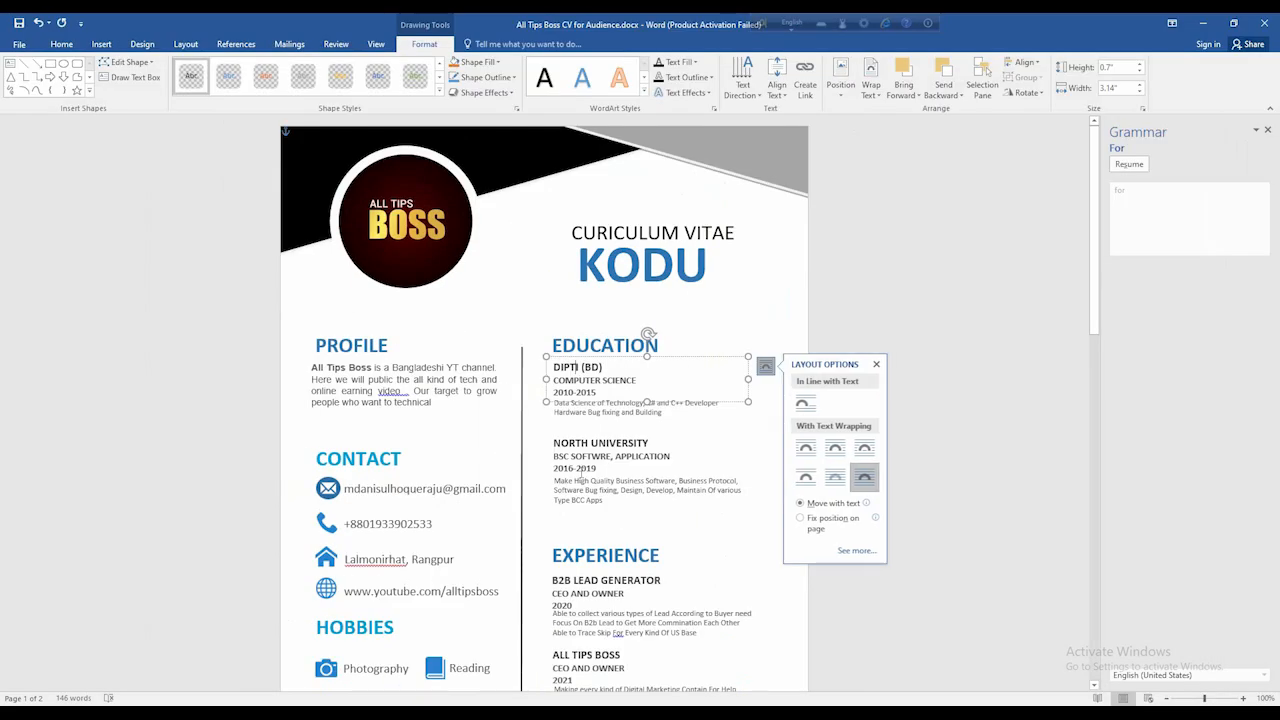
click(618, 506)
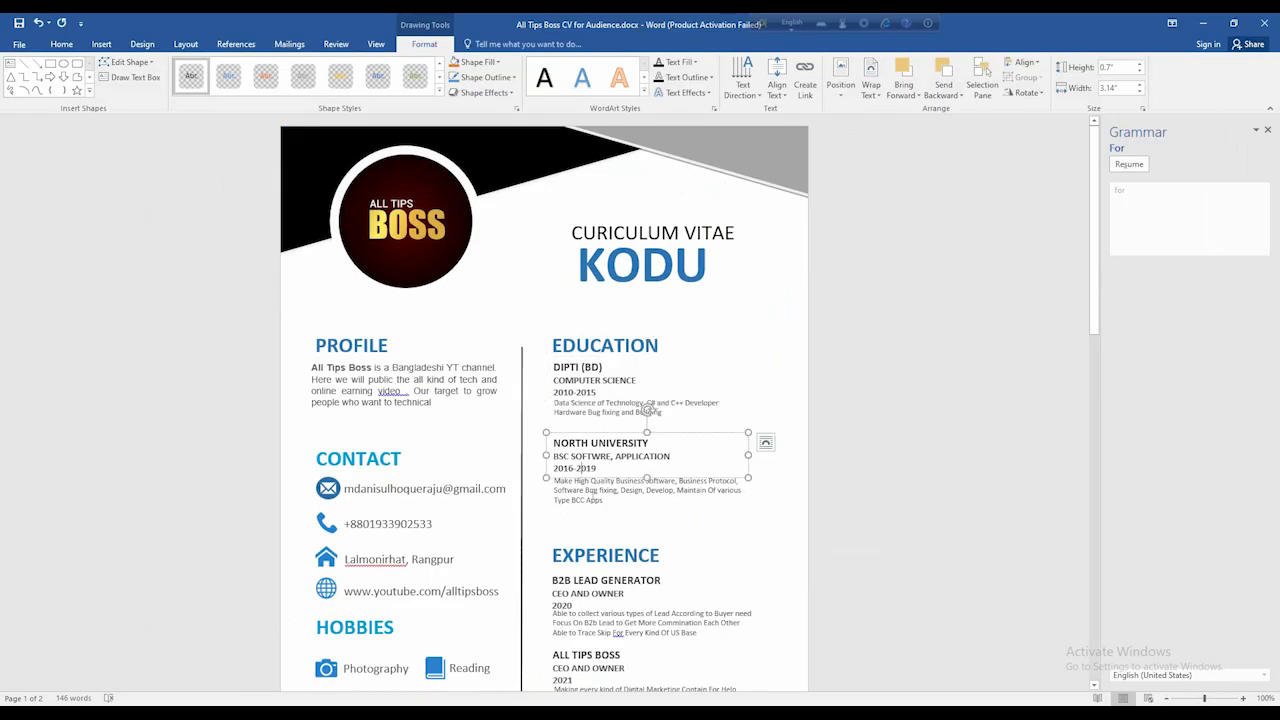
click(615, 504)
drag(615, 504, 555, 492)
click(578, 499)
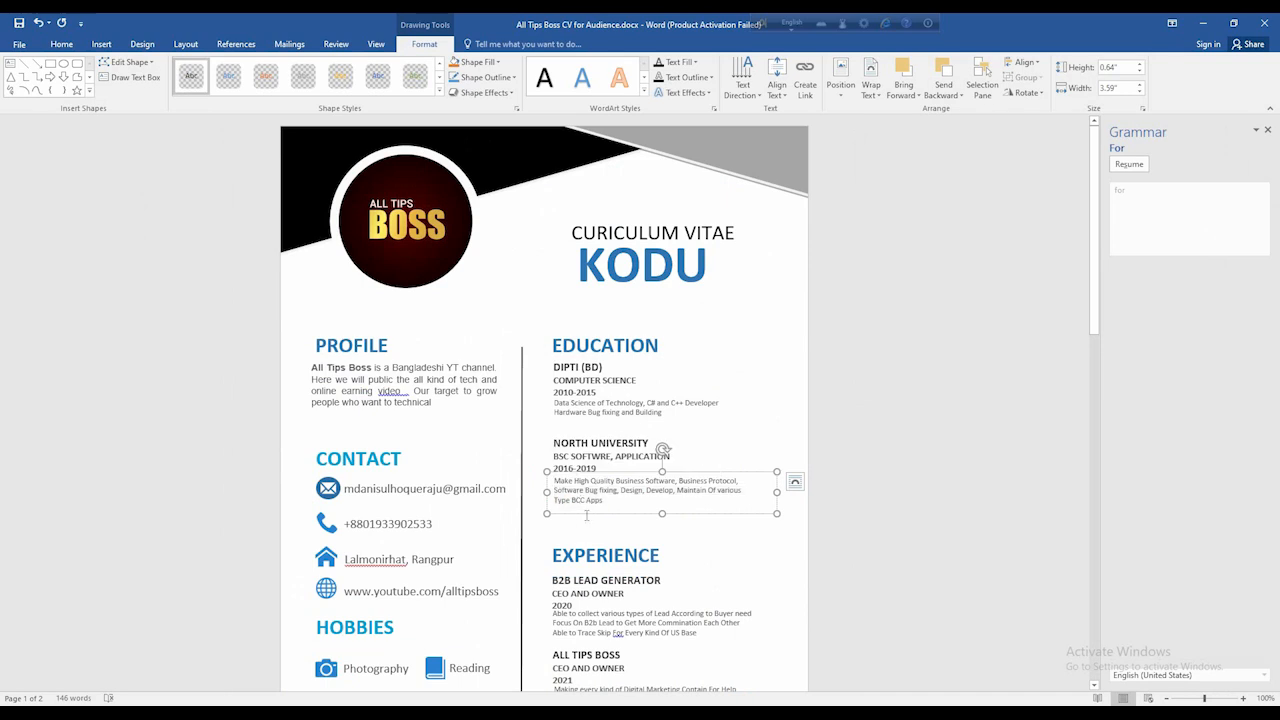
scroll(587, 516, down, 1)
click(586, 503)
Step: Examine the Experience section's heading and the title and position lines of its B2B Lead Generator entry
click(578, 526)
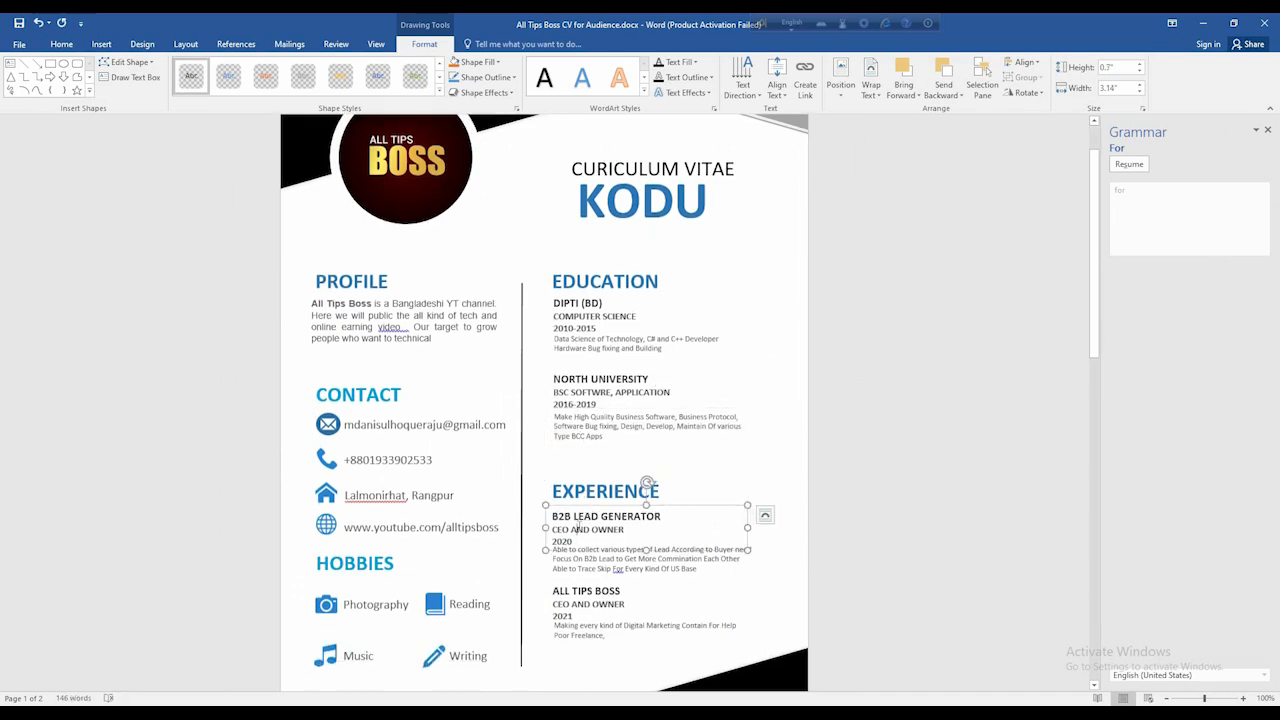
click(580, 501)
click(583, 513)
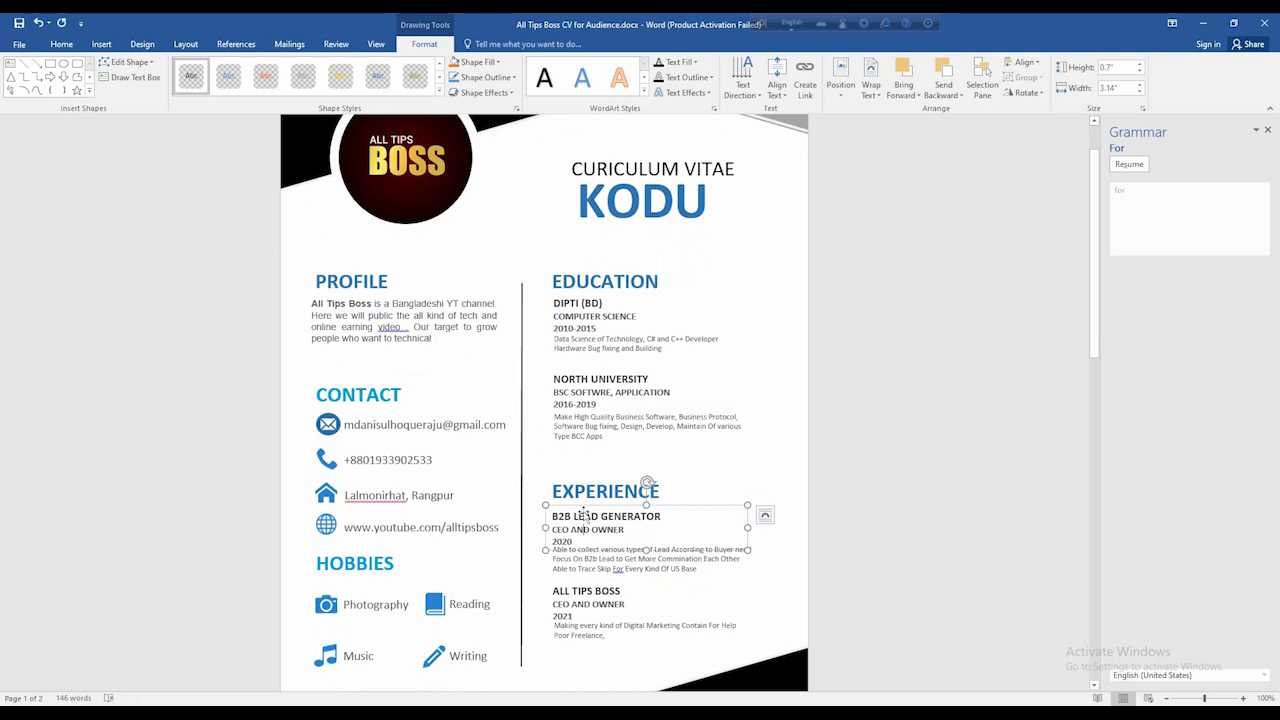
click(585, 494)
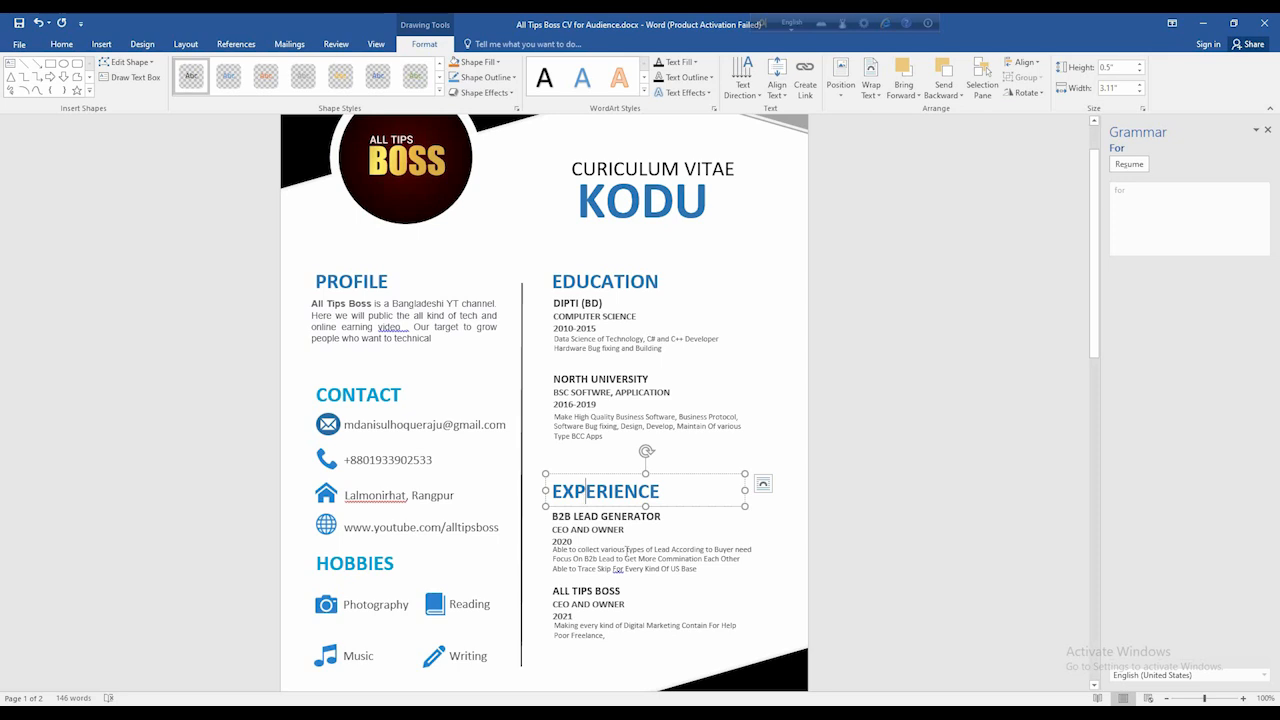
drag(555, 516, 660, 516)
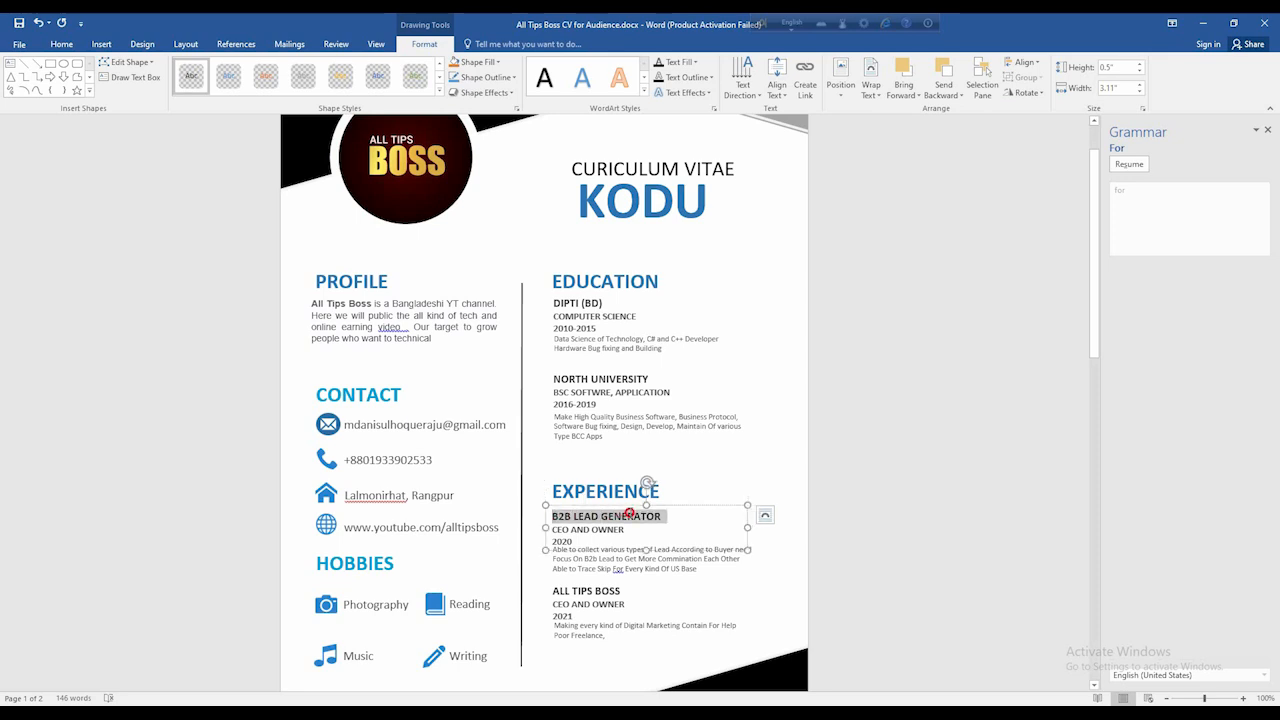
click(618, 535)
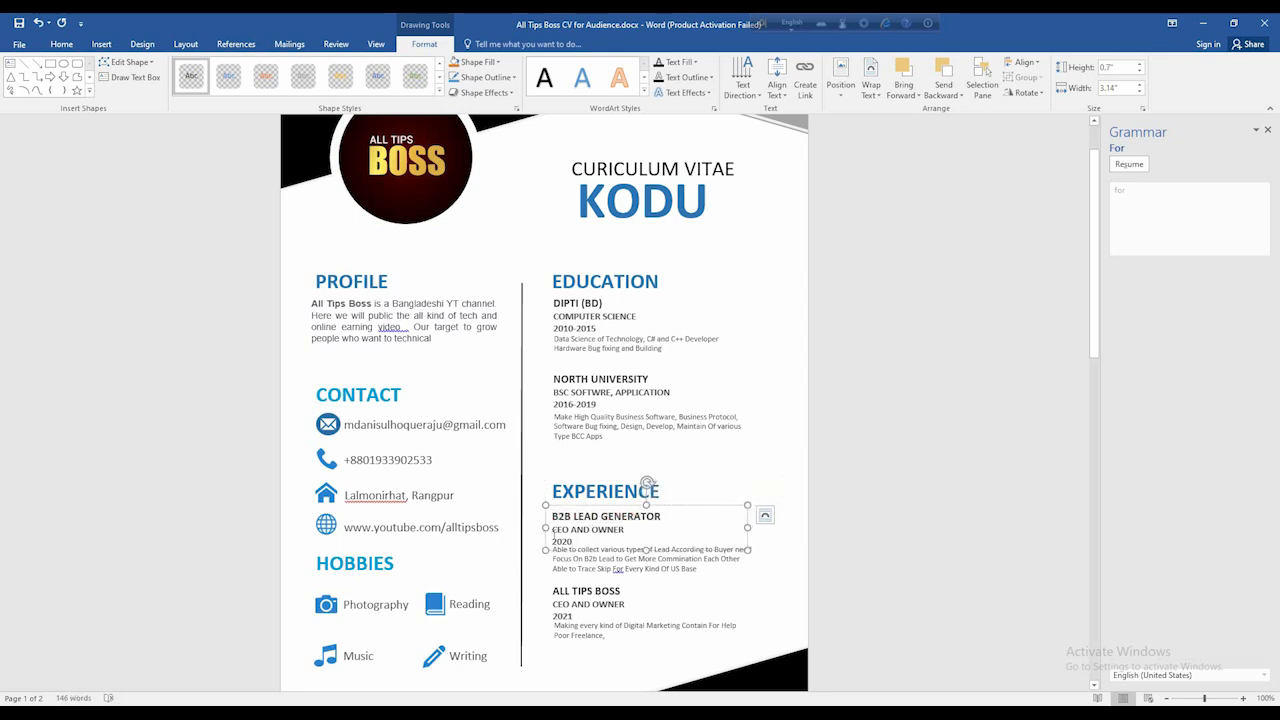
mouse_move(554, 532)
mouse_down()
mouse_move(627, 530)
mouse_move(552, 531)
mouse_up()
click(627, 530)
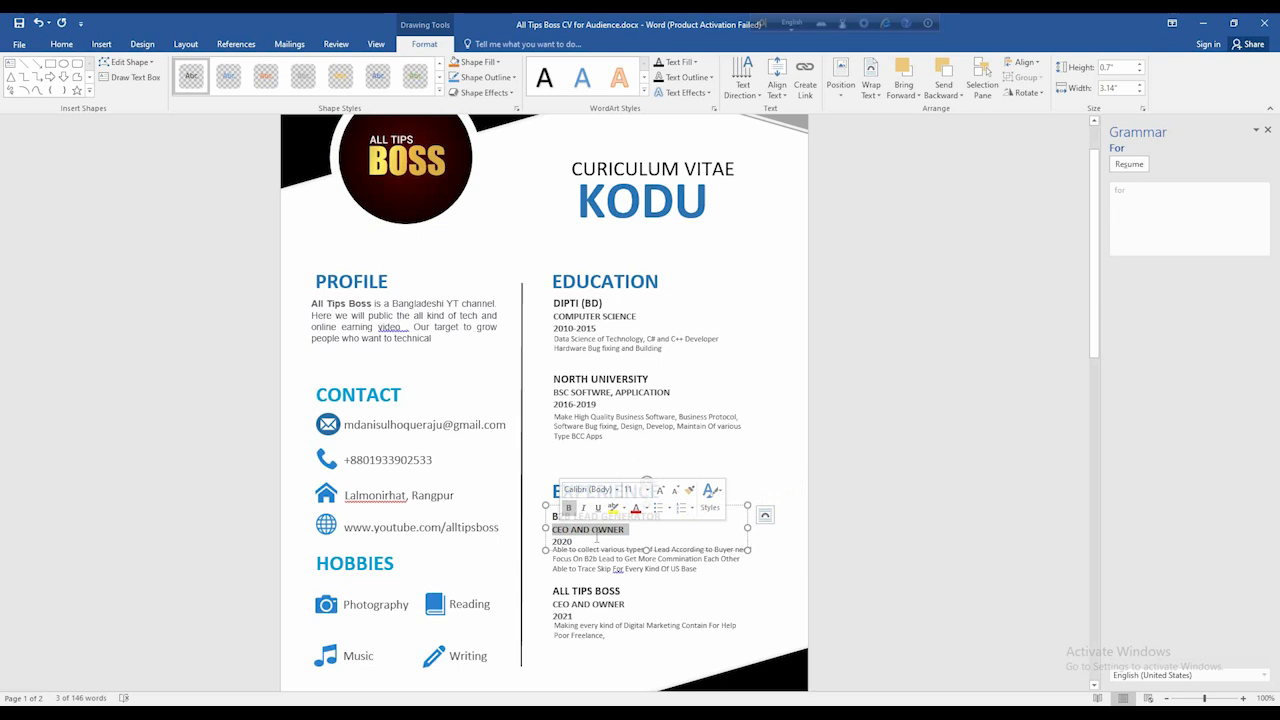
Step: Replace the position line of the B2B Lead Generator experience entry with MAGAGER, keeping the year on its own line
key(BackSpace)
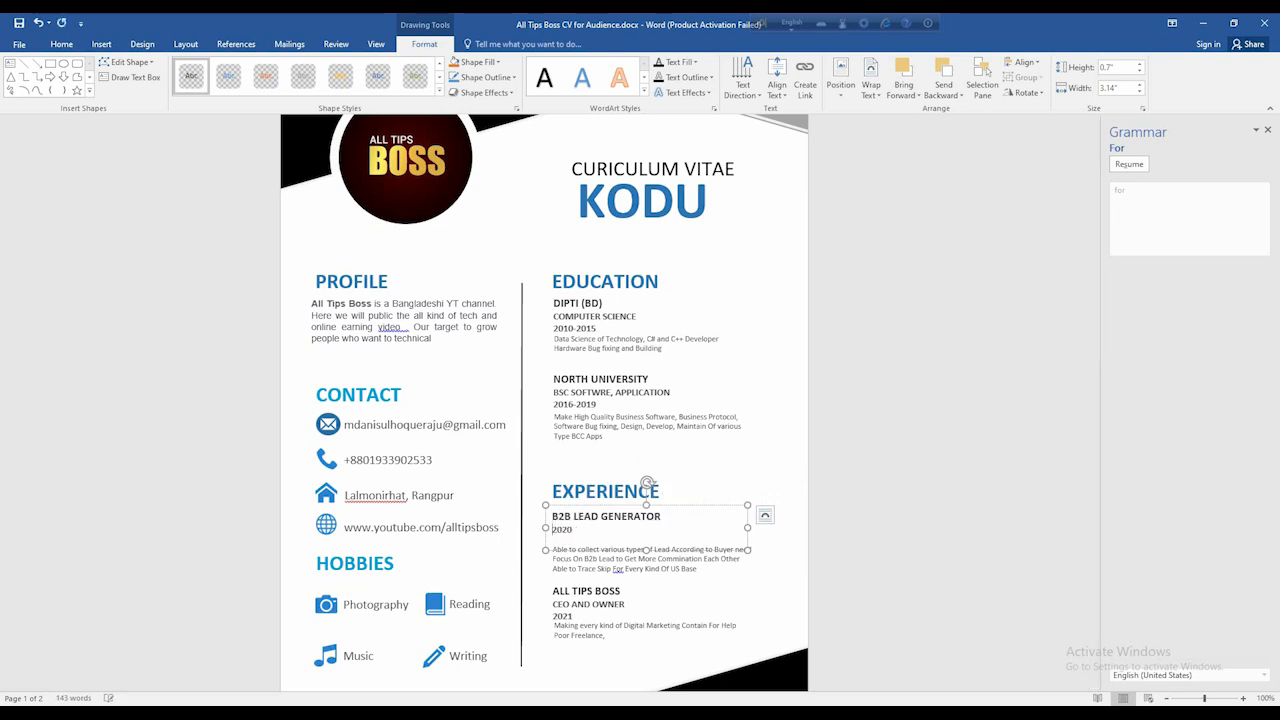
text(MAGAGER)
key(Return)
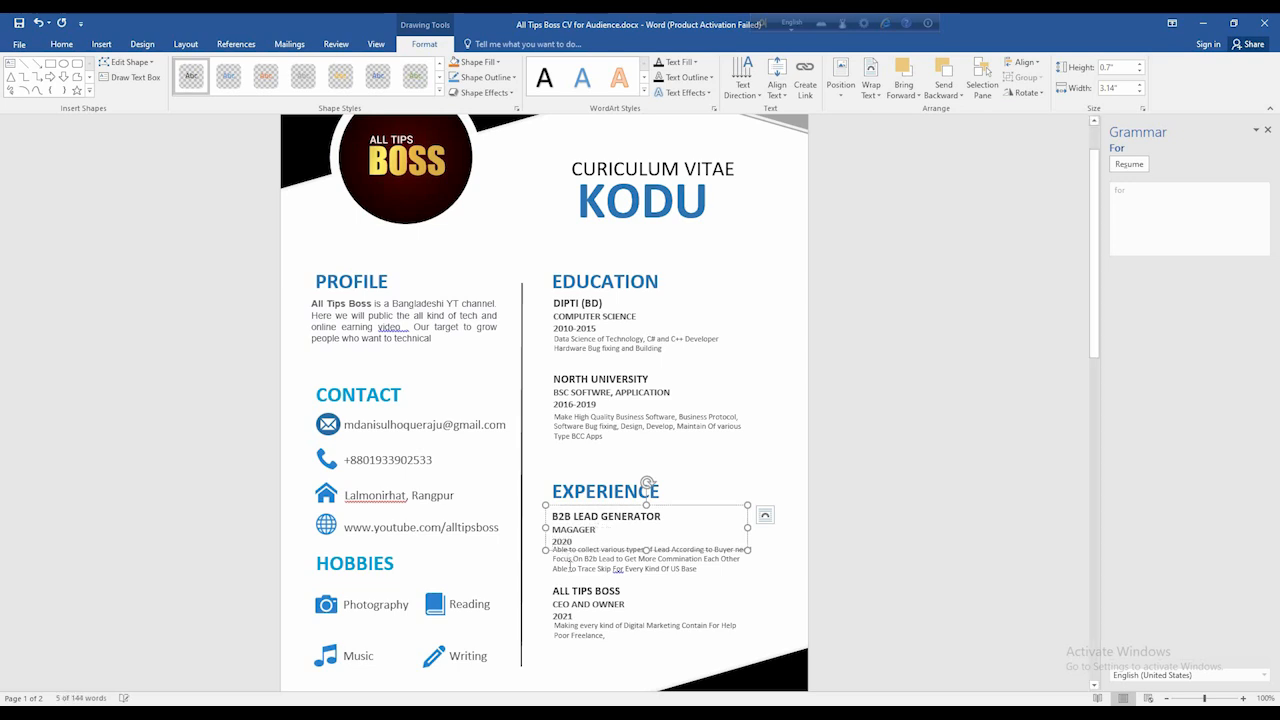
Step: Examine the three description lines beneath the B2B Lead Generator experience entry
click(568, 566)
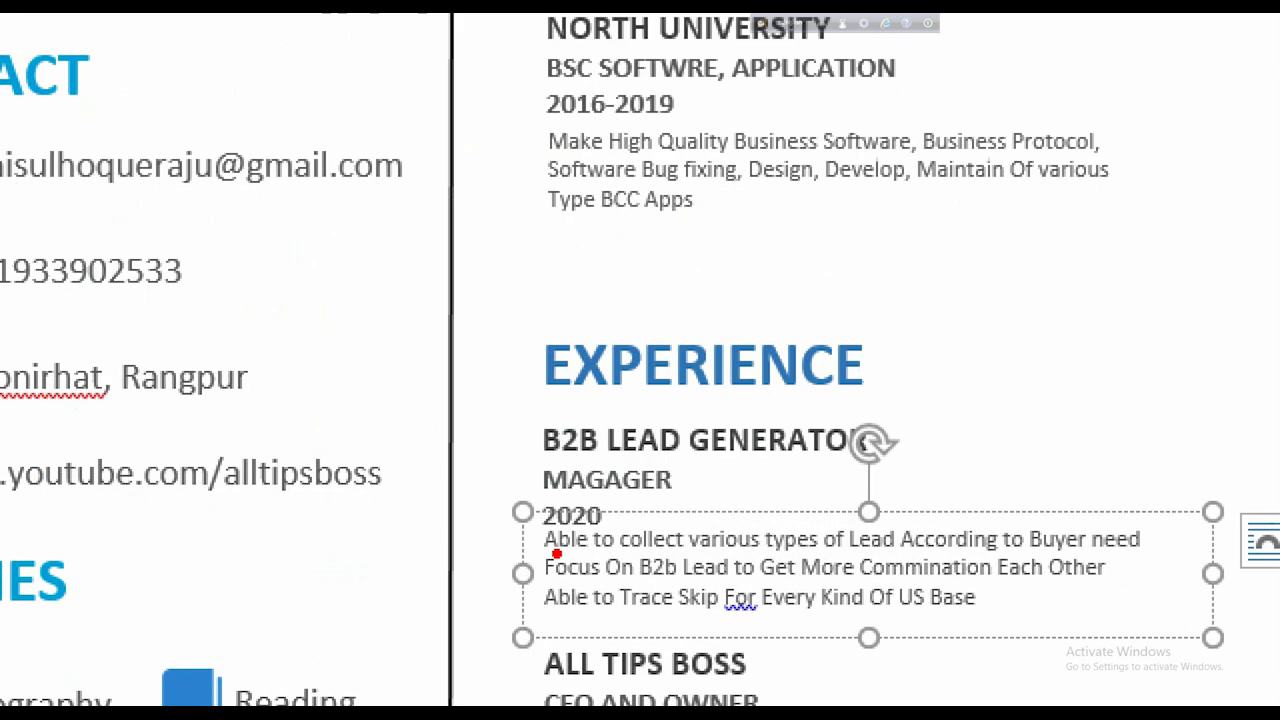
mouse_move(546, 518)
mouse_down()
mouse_move(750, 557)
mouse_move(1166, 556)
mouse_up()
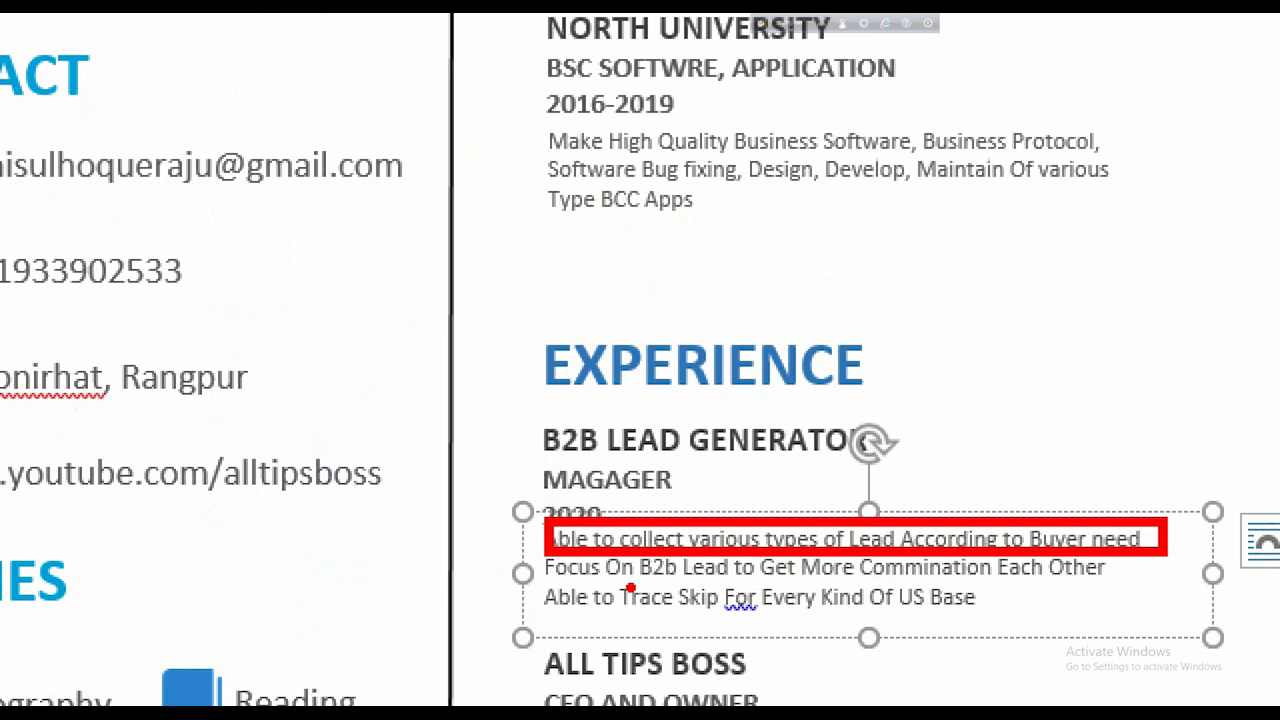
mouse_move(613, 578)
mouse_down()
mouse_move(760, 618)
mouse_move(986, 618)
mouse_up()
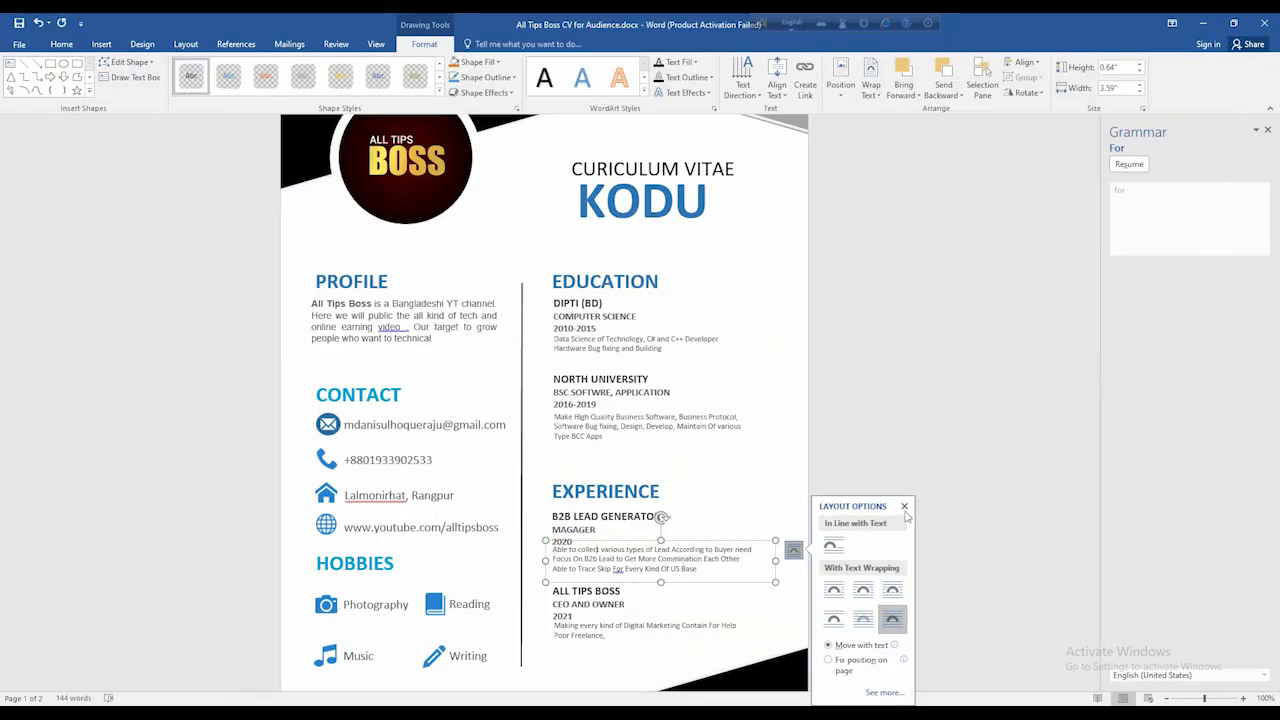
click(904, 507)
Step: Re-enter 2021 as the year of the ALL TIPS BOSS experience entry
click(619, 612)
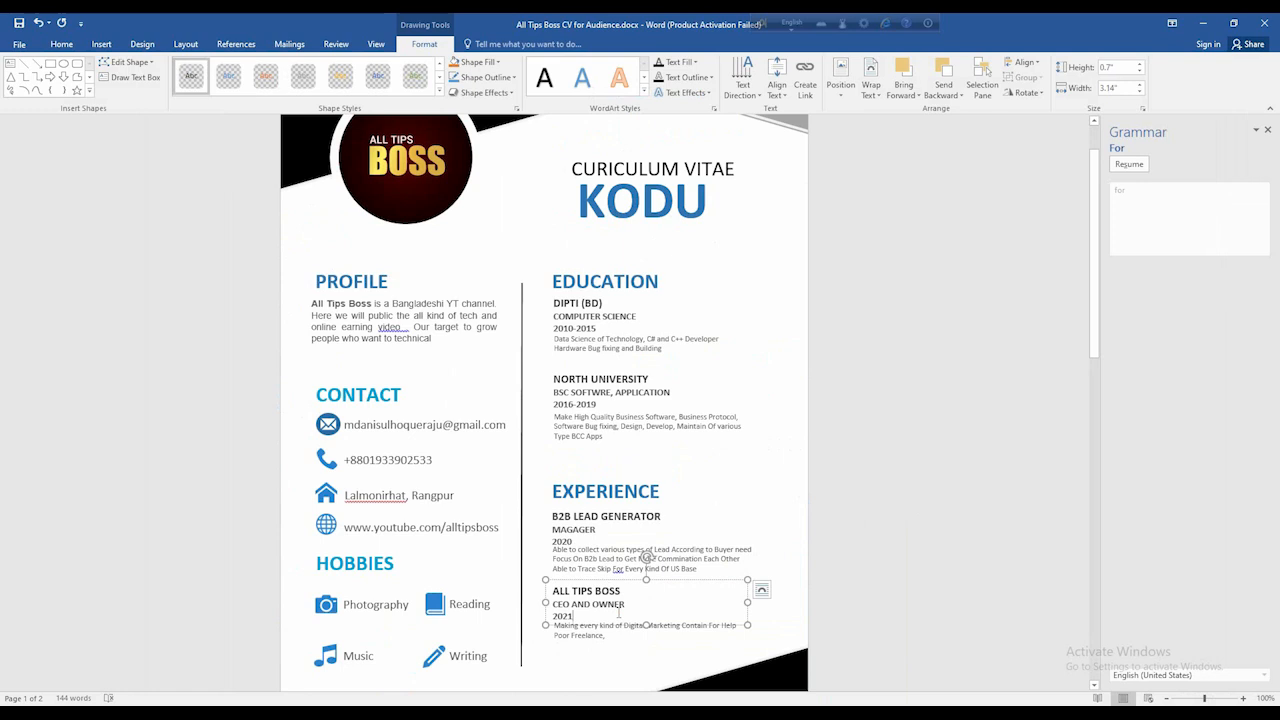
drag(556, 591, 621, 591)
click(597, 626)
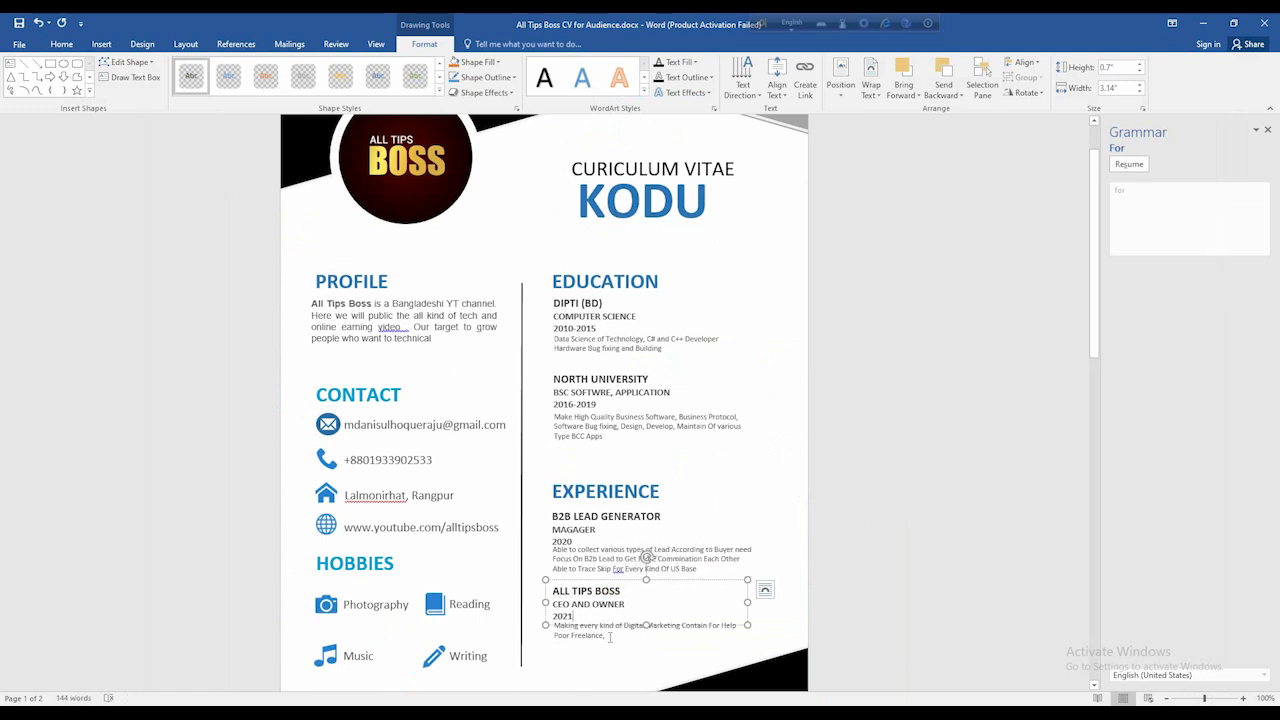
double_click(571, 612)
text(2021)
click(594, 641)
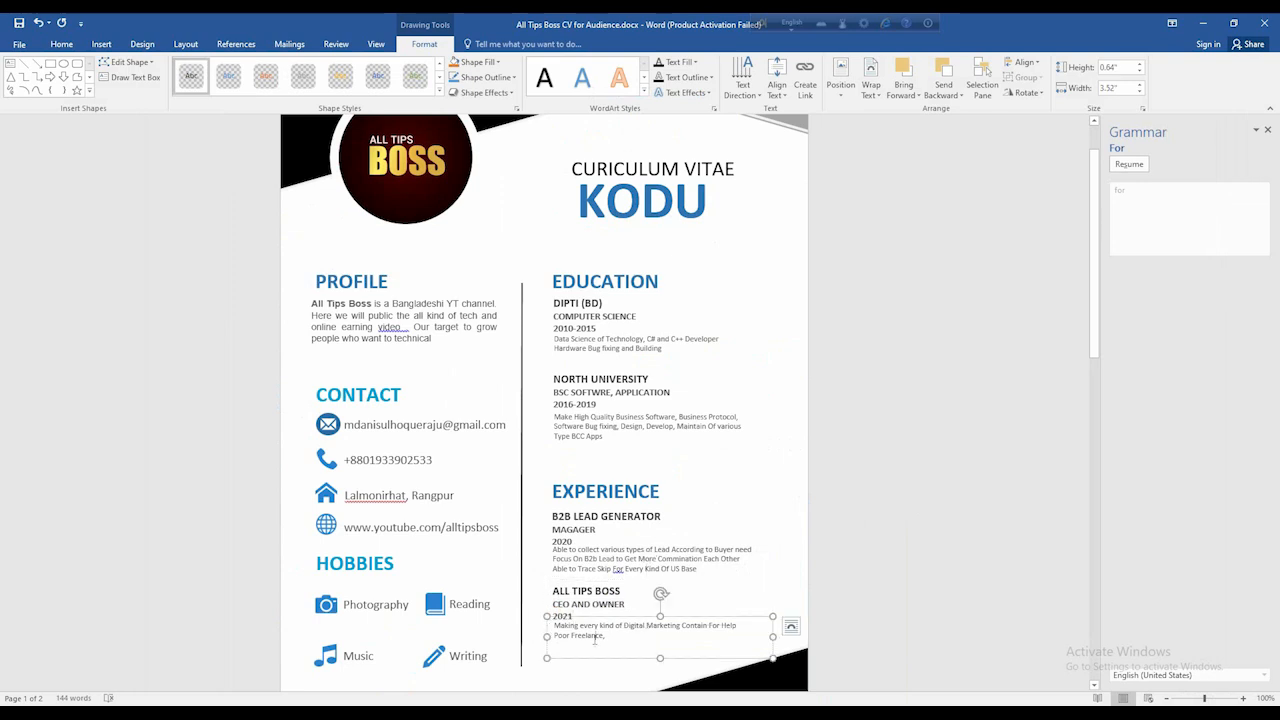
Step: Examine the position and year lines and the description text of the ALL TIPS BOSS experience entry
click(576, 601)
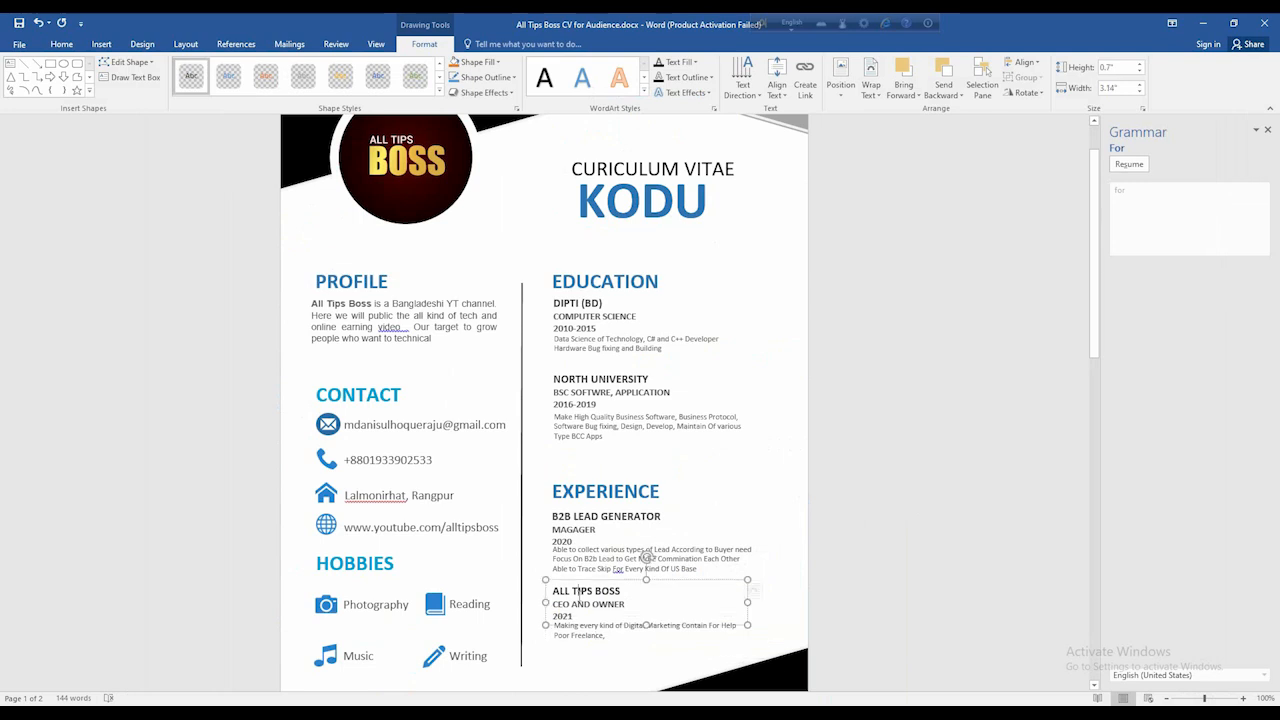
drag(628, 606, 553, 605)
click(578, 618)
click(588, 616)
click(573, 638)
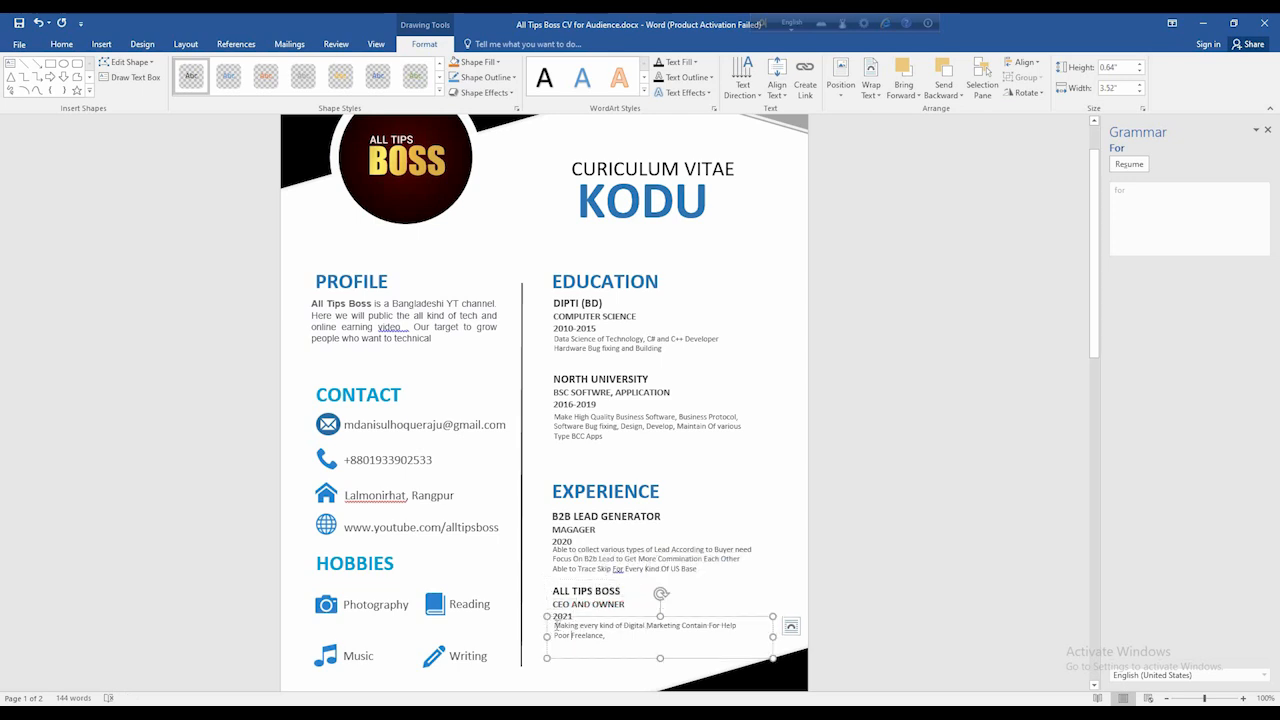
mouse_move(561, 626)
mouse_down()
mouse_move(604, 636)
mouse_move(555, 624)
mouse_up()
click(587, 637)
click(613, 637)
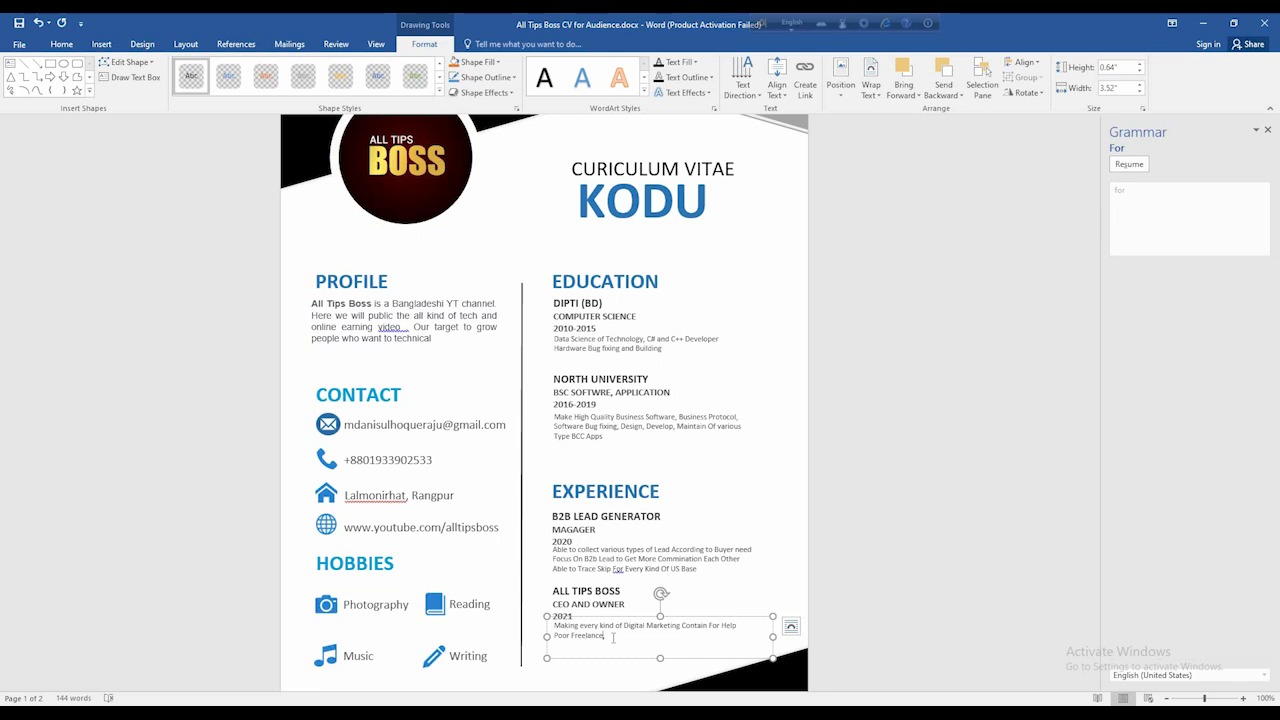
Step: View the Change Picture source options for the envelope icon in the Contact section, then close them
scroll(613, 637, up, 2)
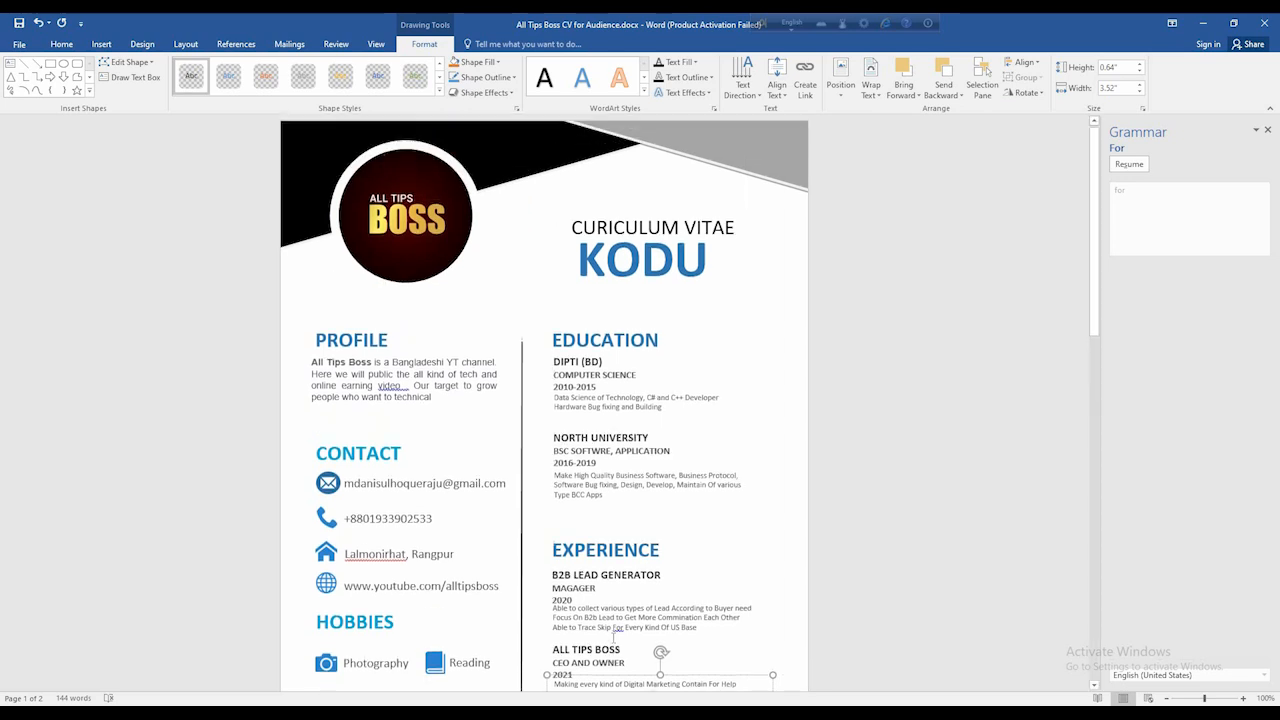
click(313, 347)
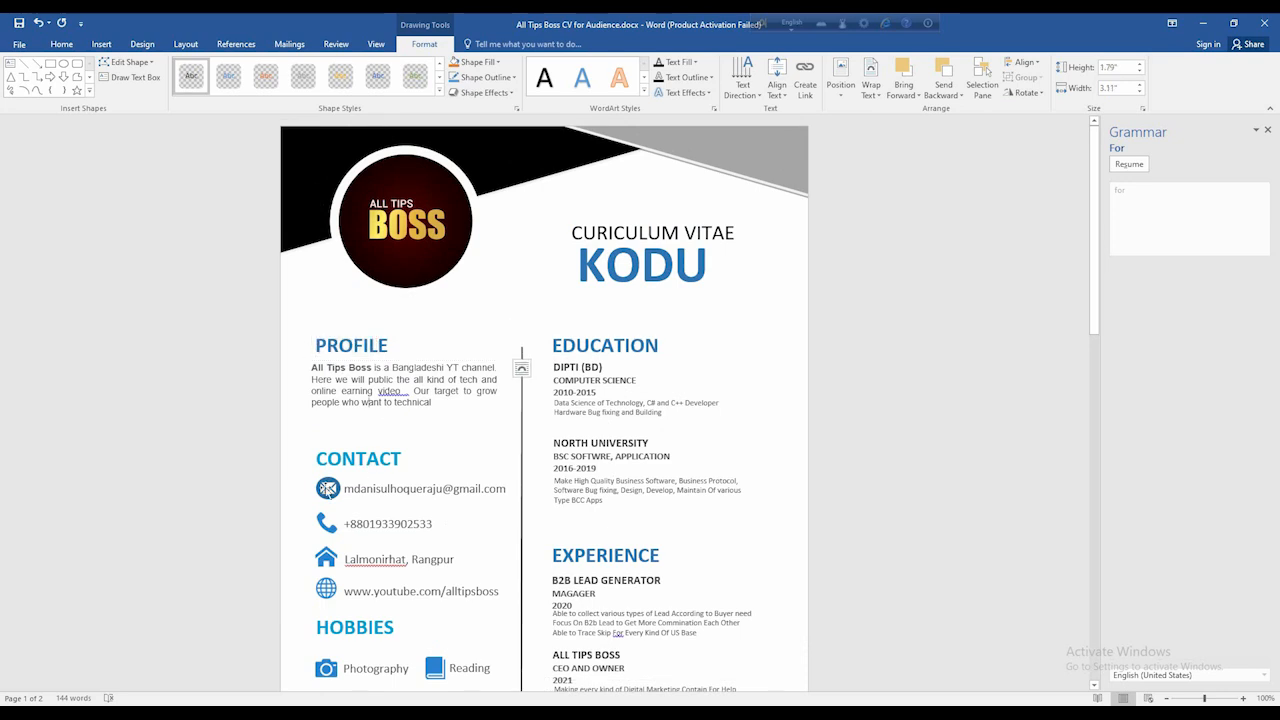
click(328, 488)
right_click(328, 488)
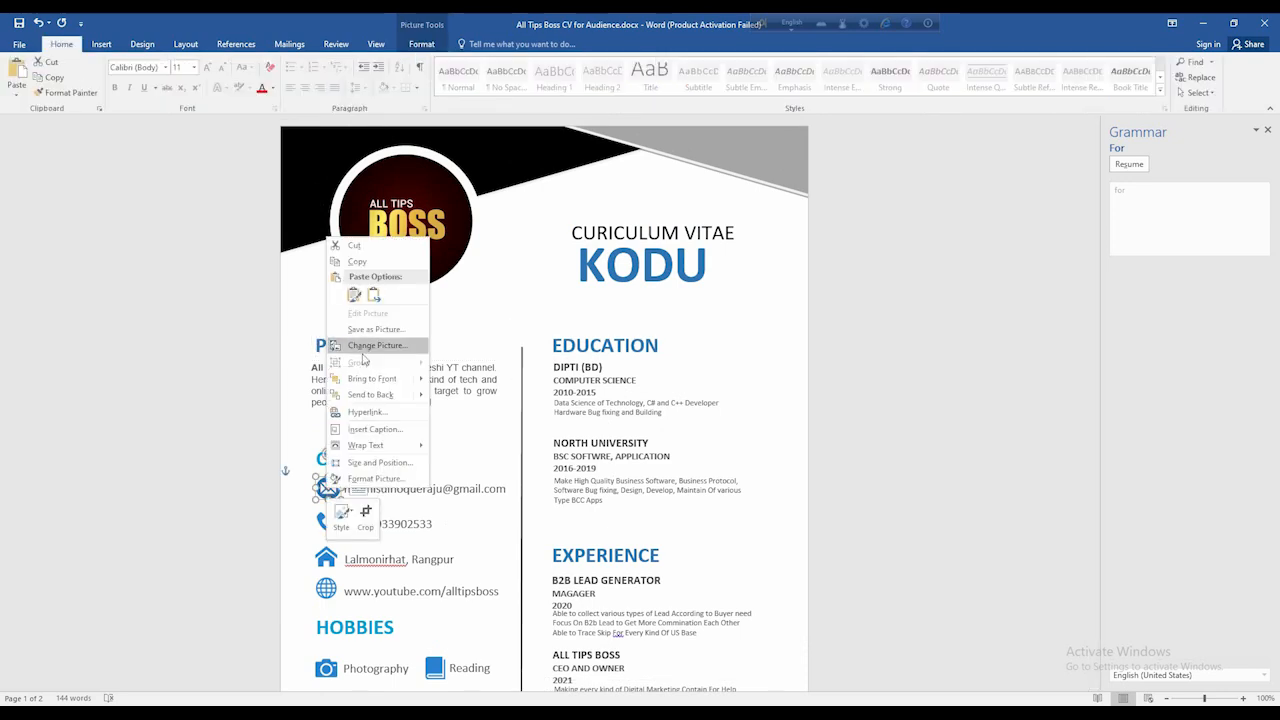
click(388, 348)
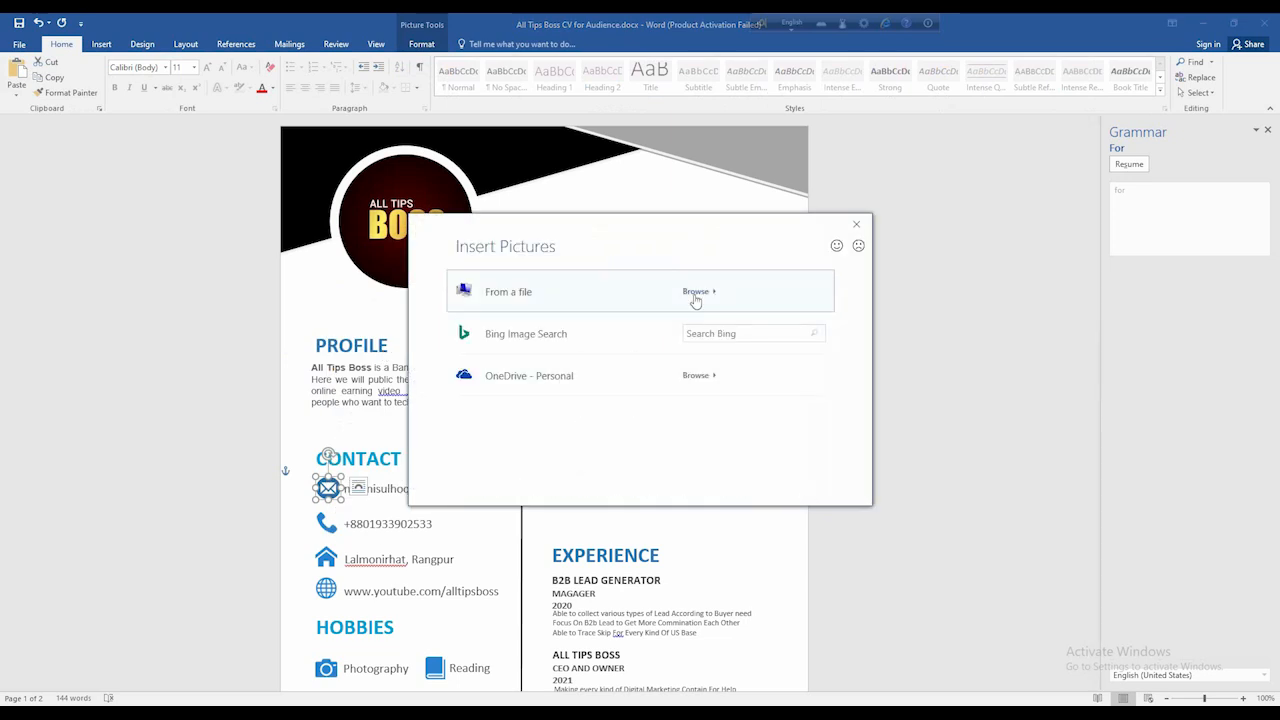
click(856, 224)
Step: Examine the address, phone number and website lines in the Contact section
scroll(408, 477, down, 1)
click(348, 498)
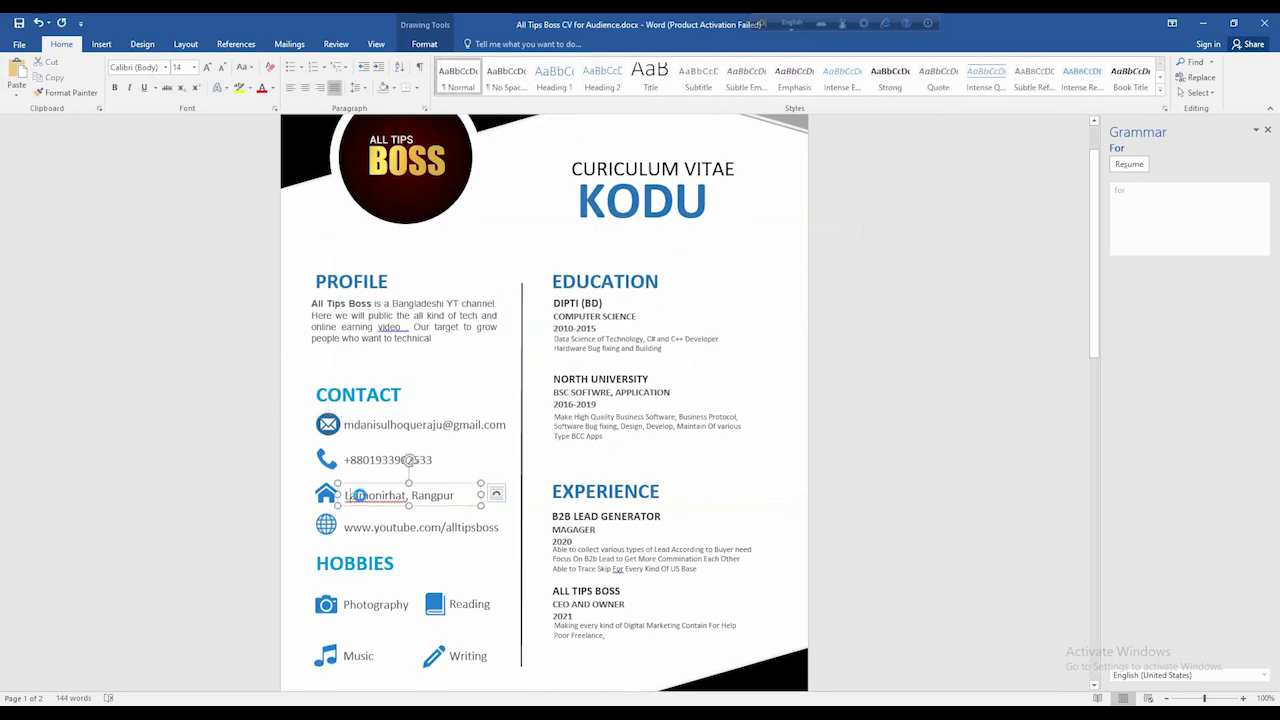
drag(350, 459, 433, 459)
click(433, 460)
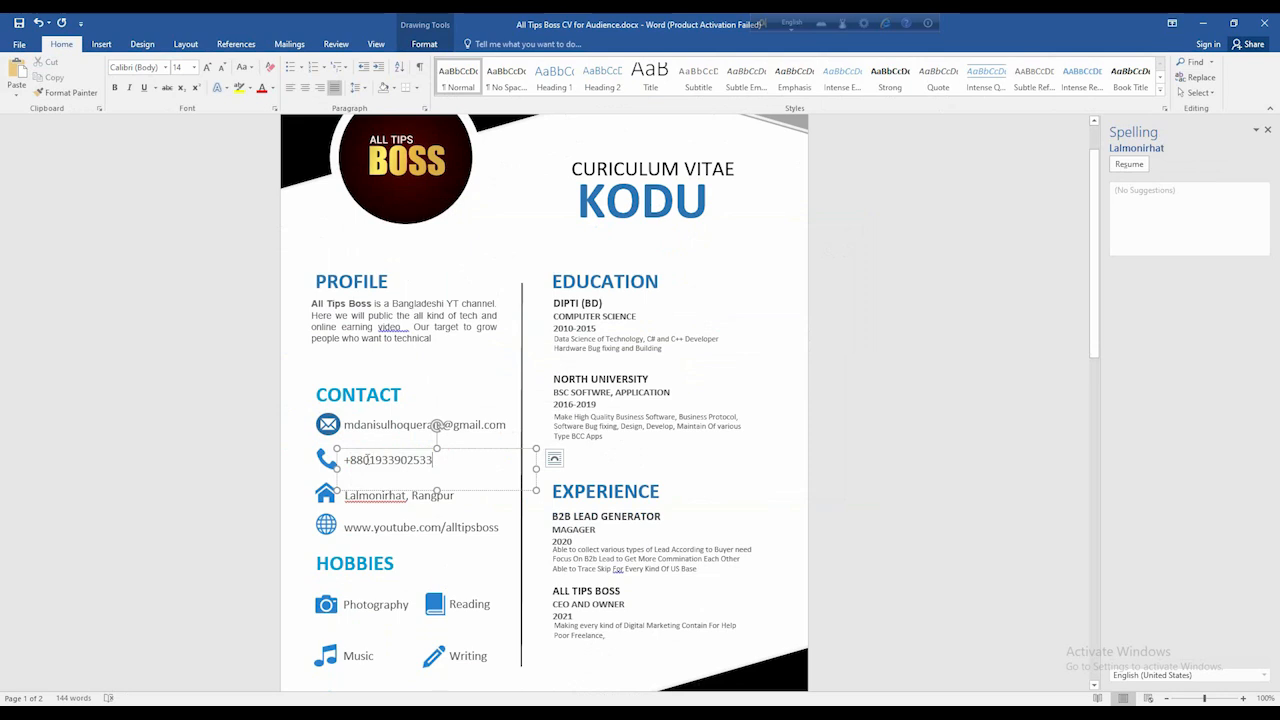
drag(361, 460, 346, 460)
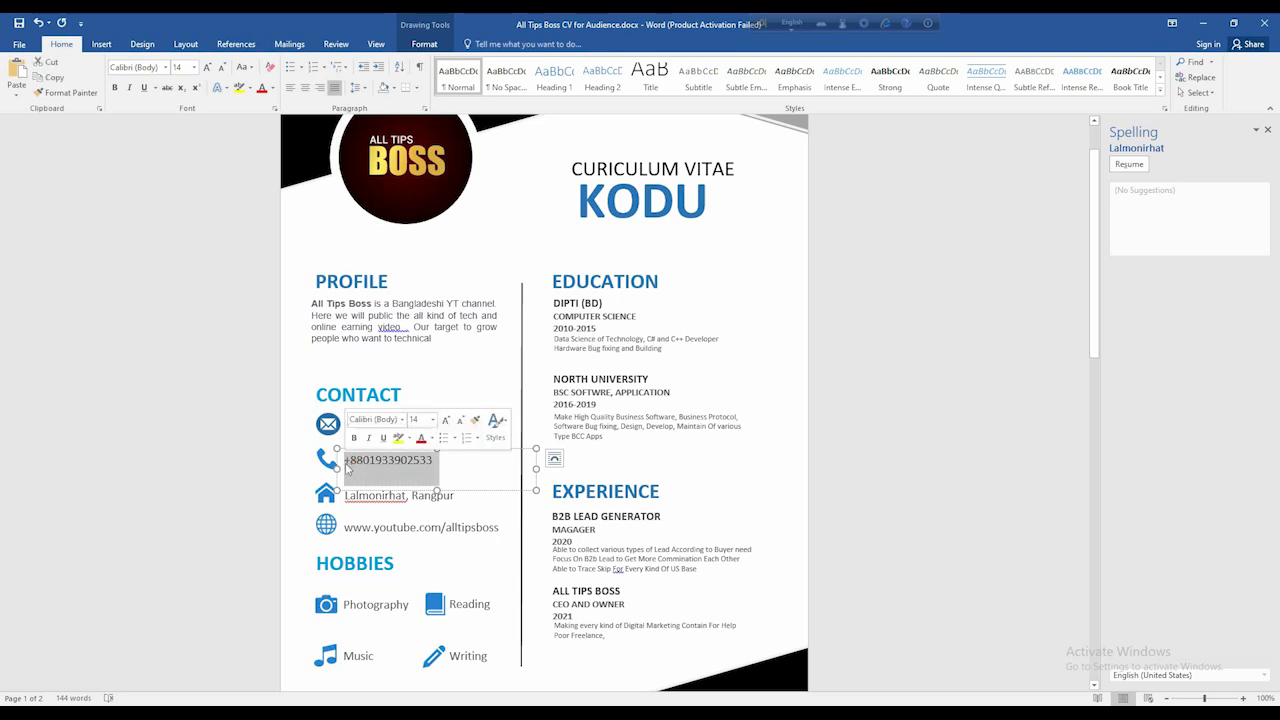
click(390, 468)
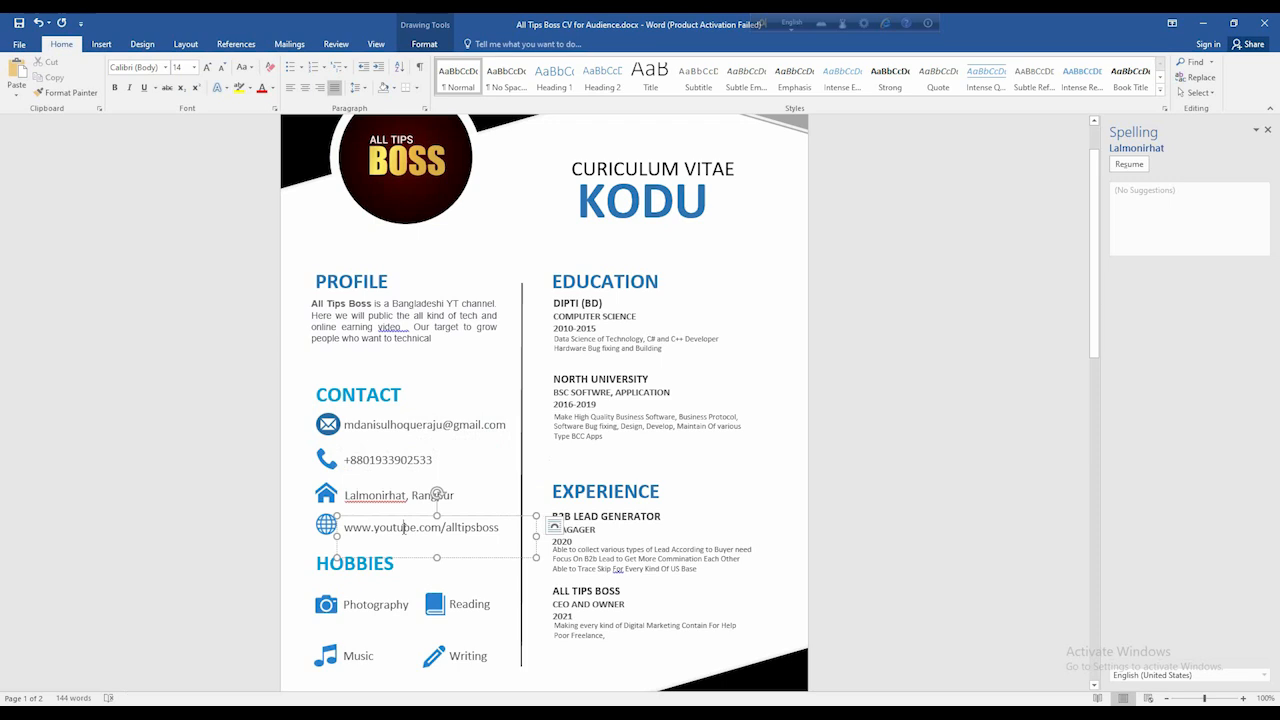
Step: Examine the Hobbies section's Photography and Music labels, its book icon, and the picture commands available for the camera icon
scroll(428, 523, down, 1)
click(379, 563)
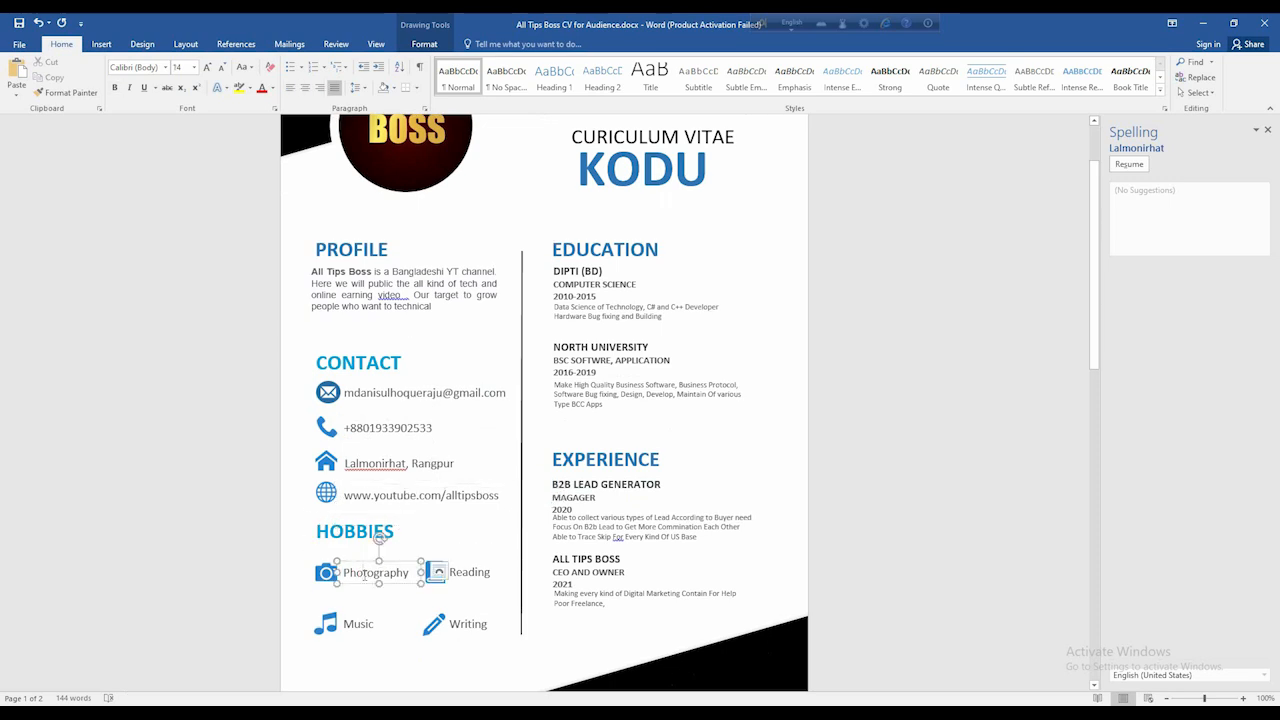
click(344, 624)
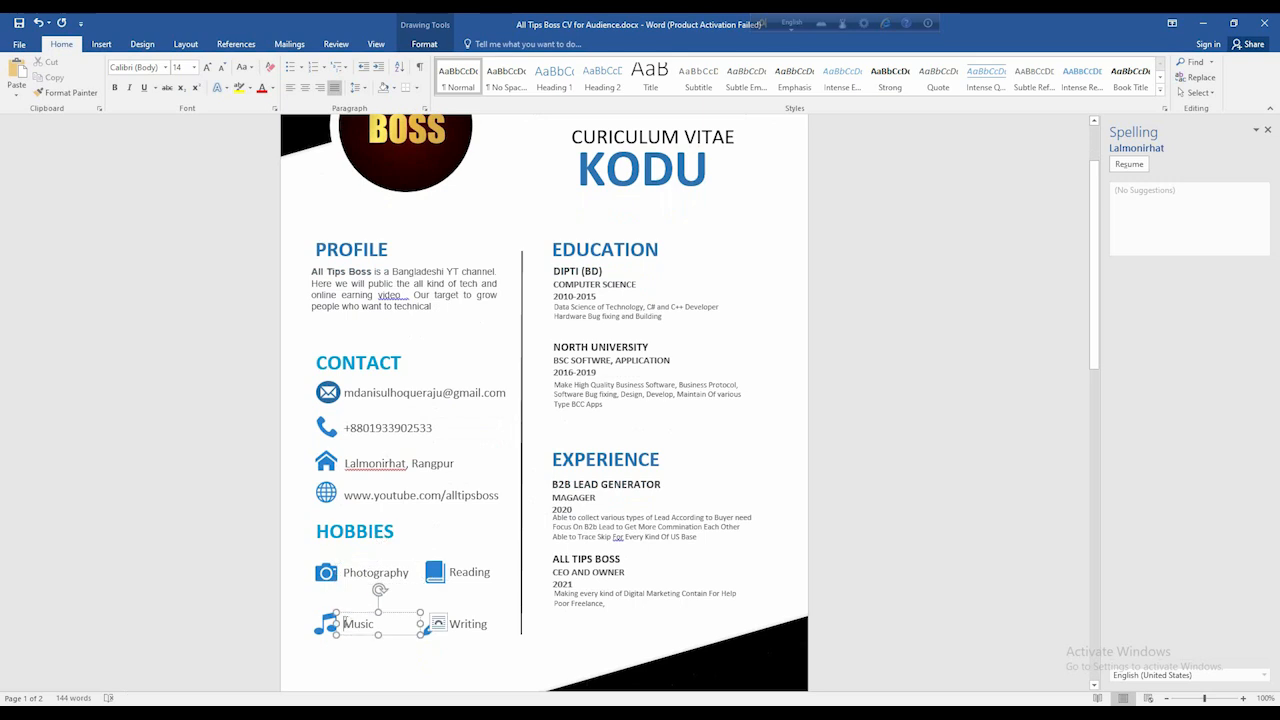
click(325, 572)
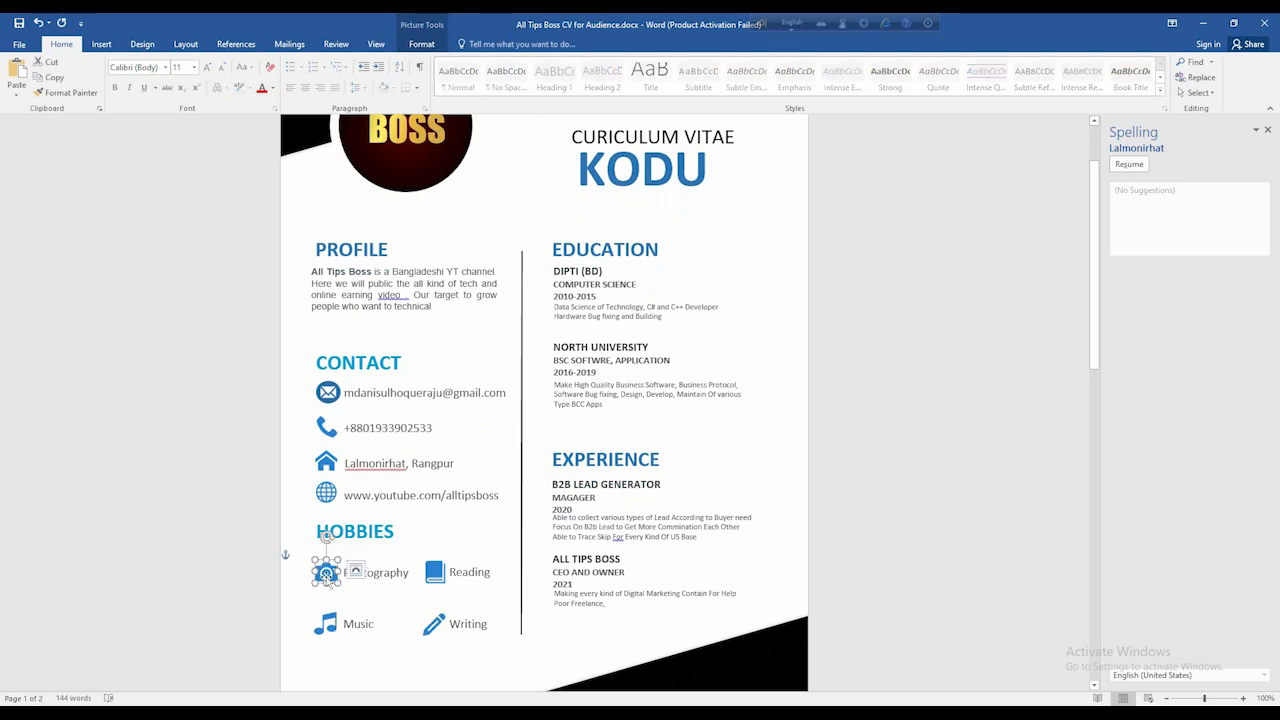
right_click(325, 572)
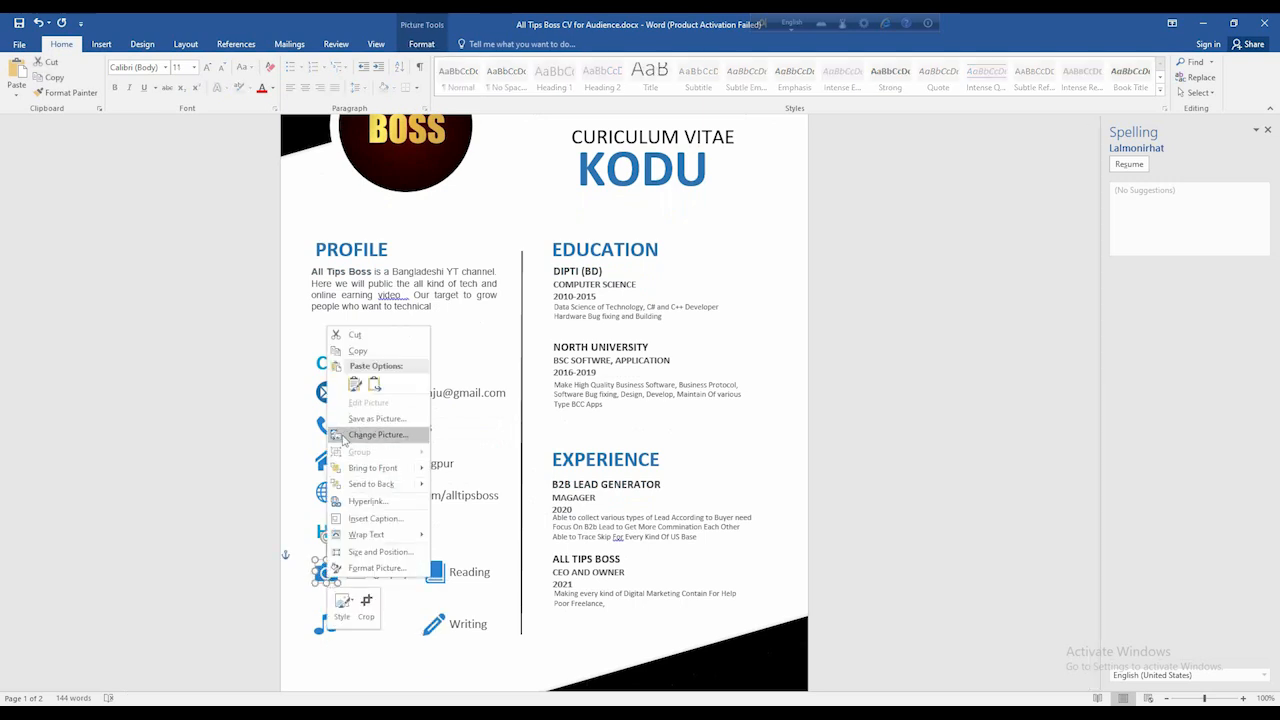
key(Escape)
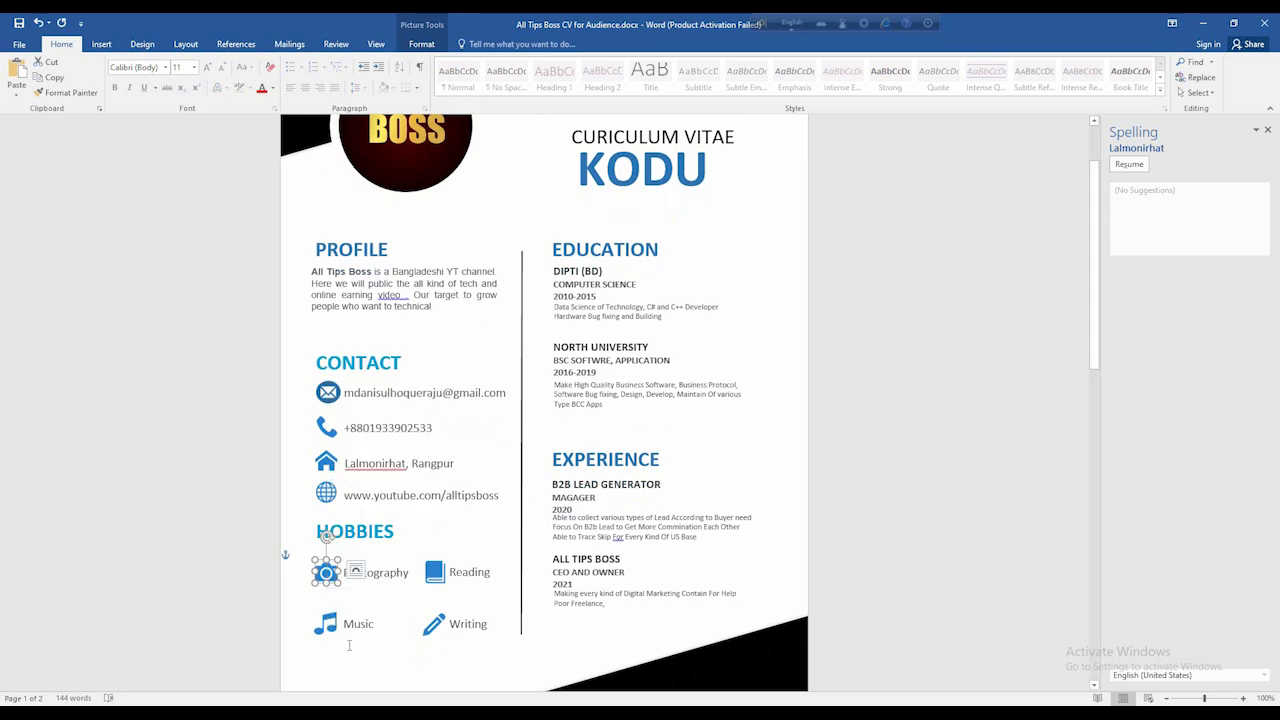
click(366, 634)
click(357, 679)
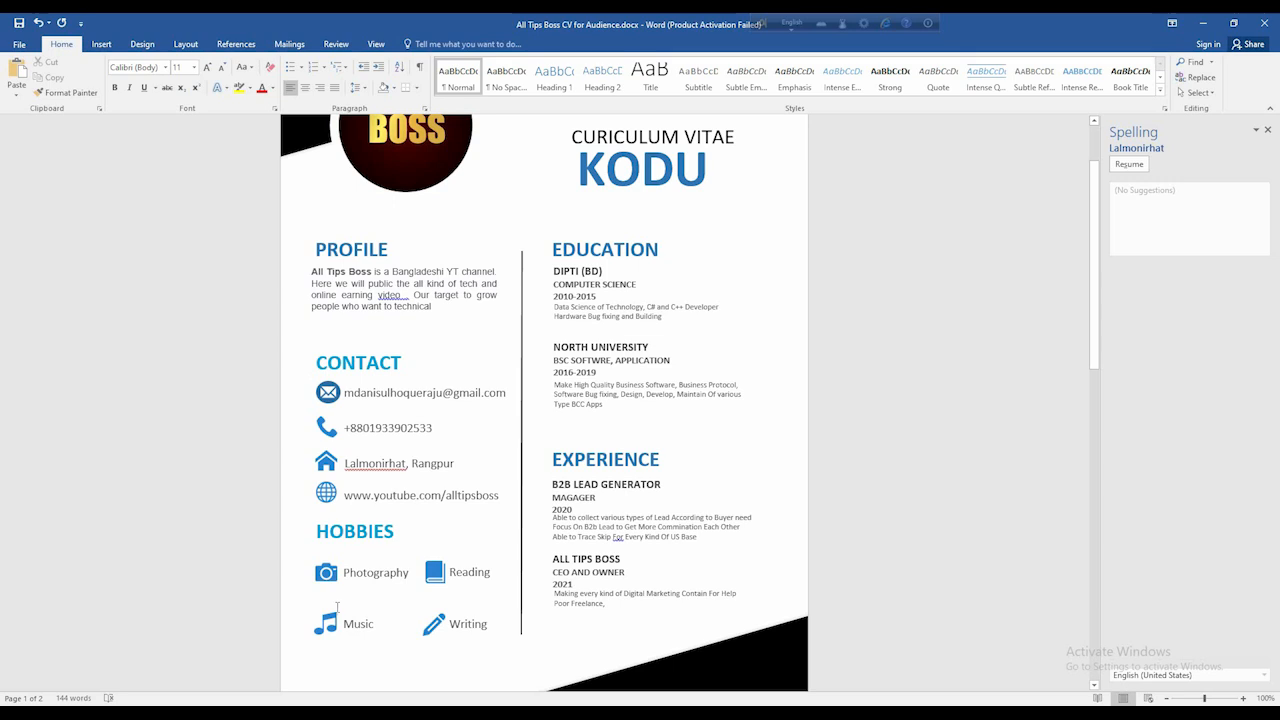
click(328, 575)
right_click(329, 577)
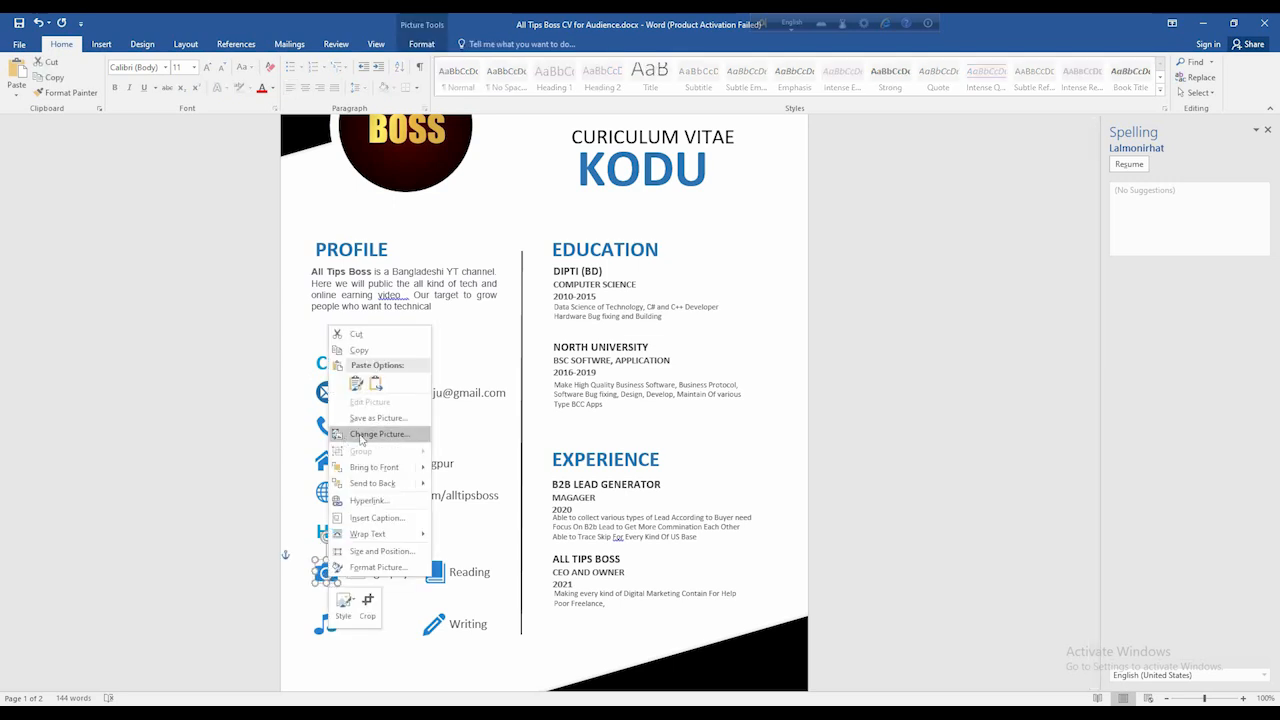
key(Escape)
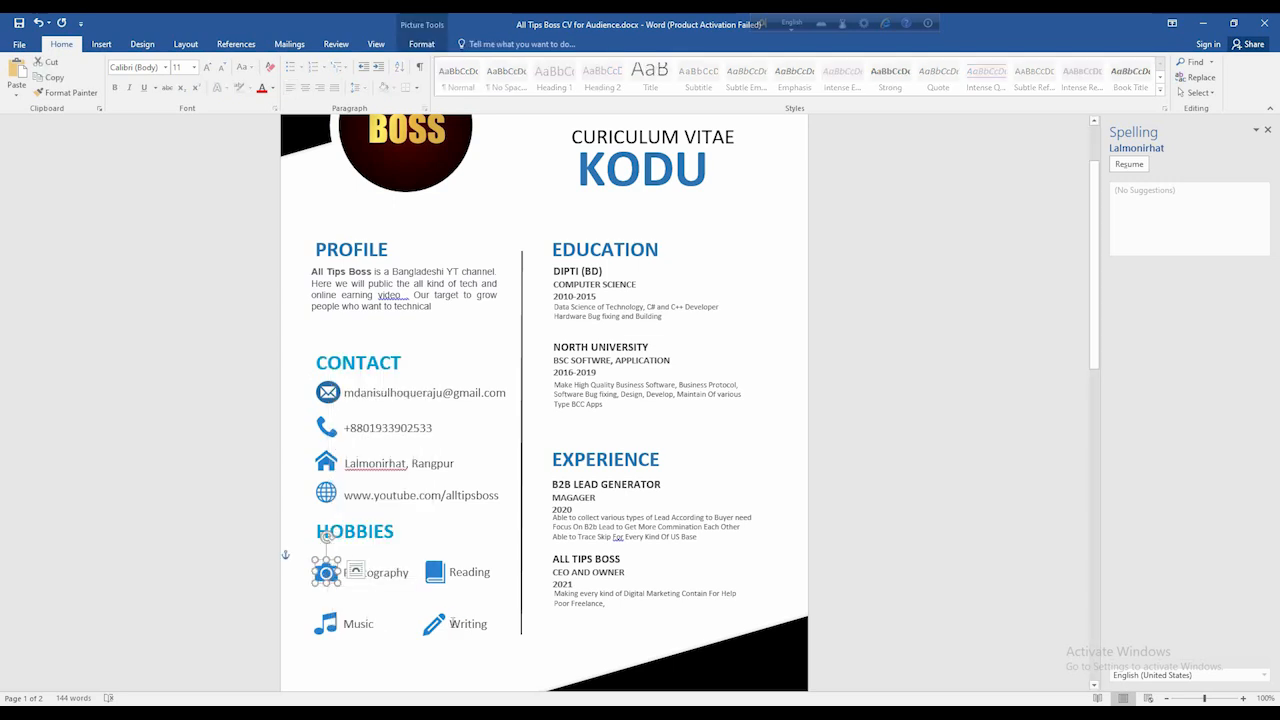
click(441, 580)
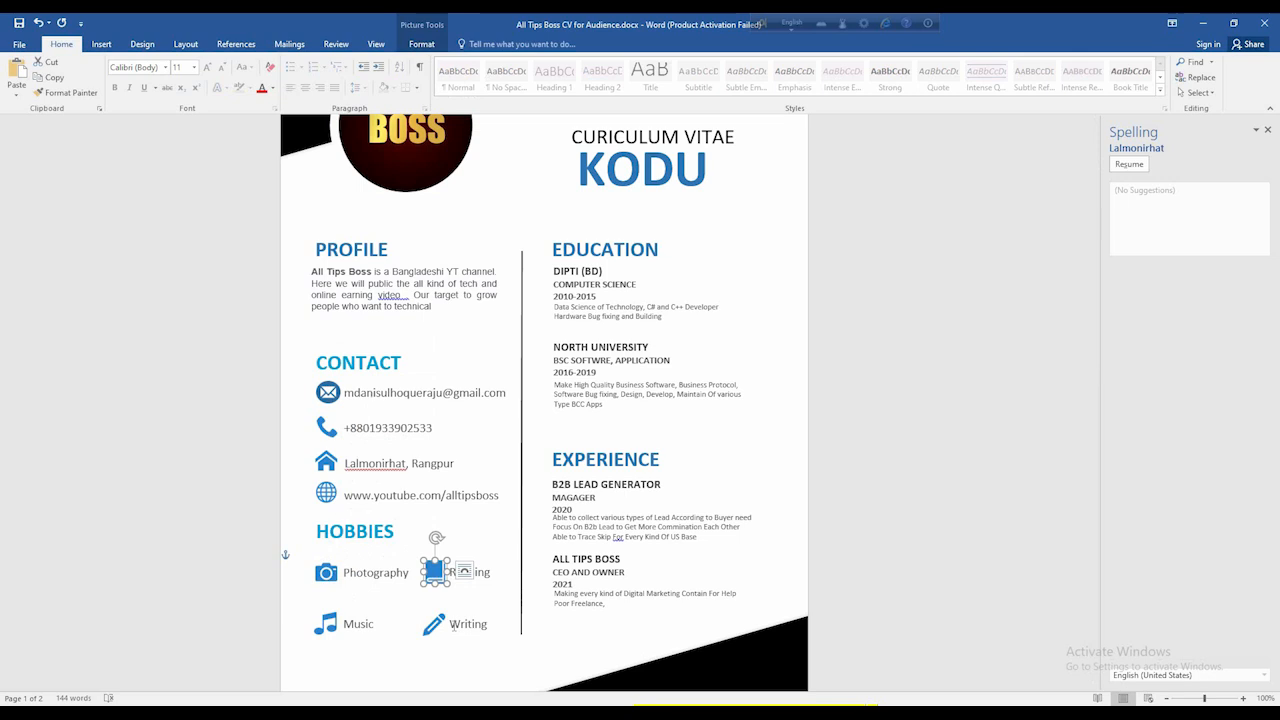
click(456, 660)
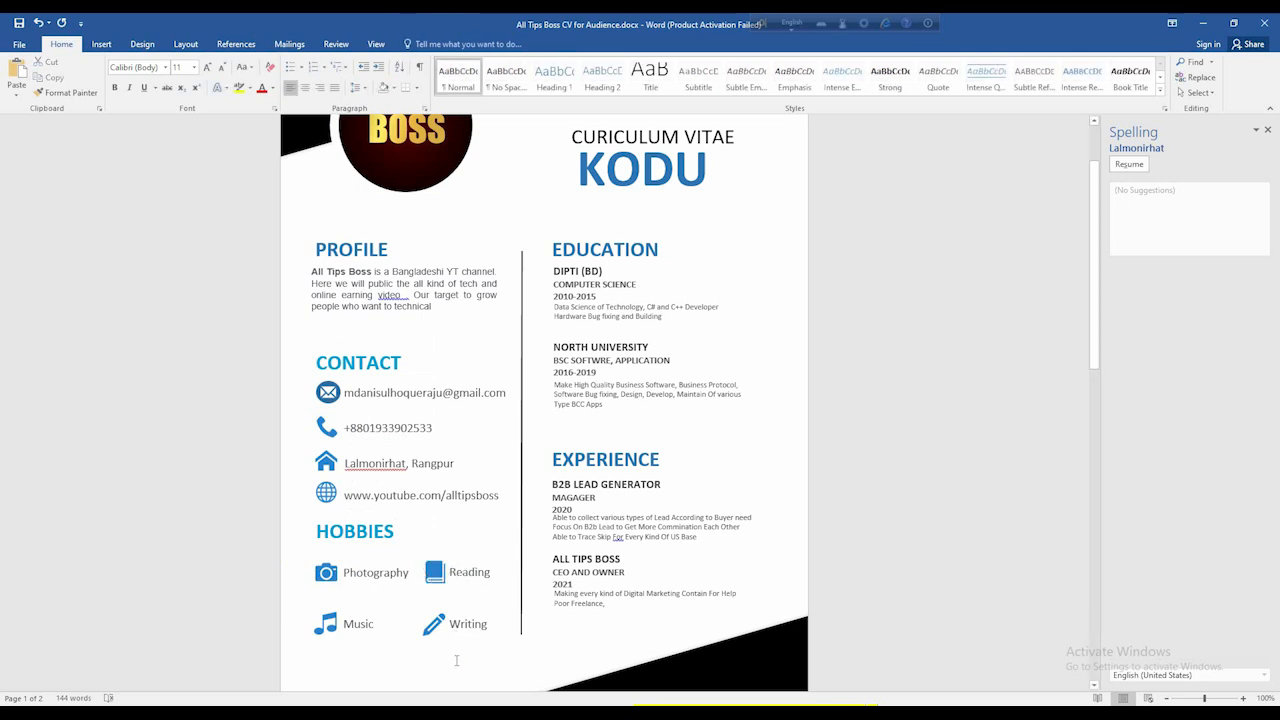
Step: Examine the HOBBIES heading and the layout of the lower part of the CV page
scroll(456, 660, up, 1)
scroll(456, 660, down, 1)
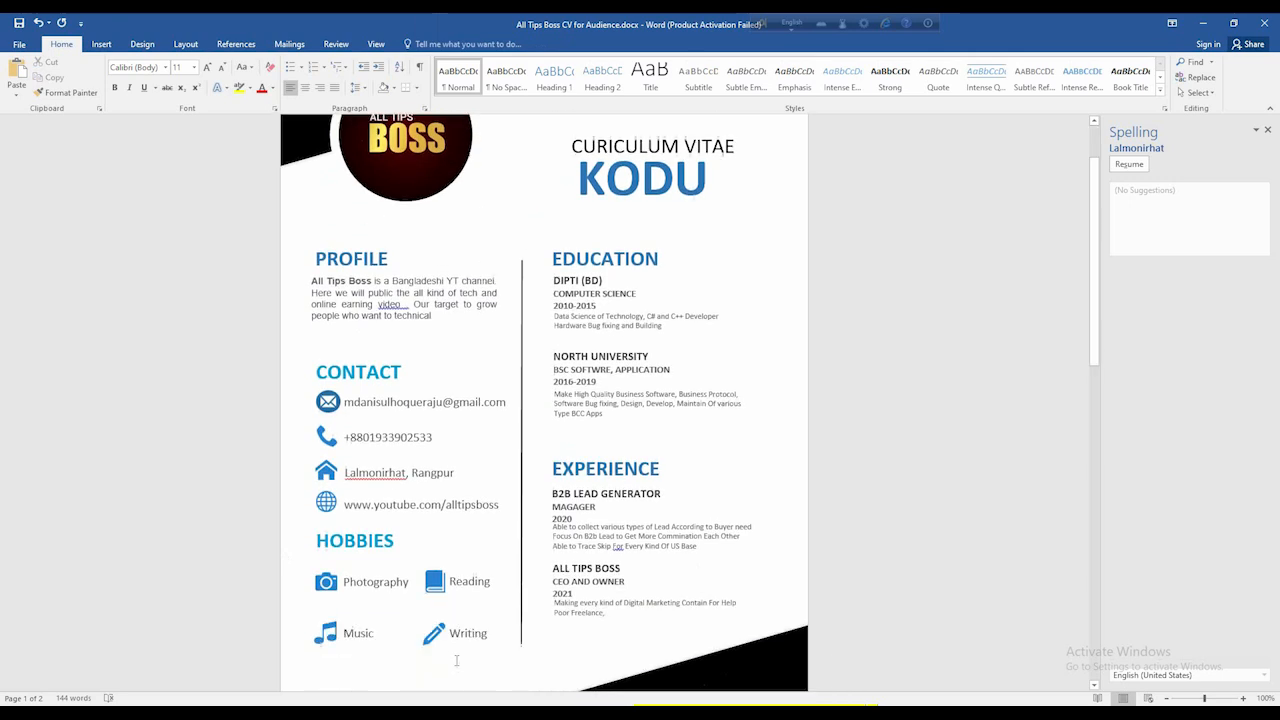
scroll(456, 660, down, 1)
scroll(456, 660, up, 1)
scroll(456, 660, down, 2)
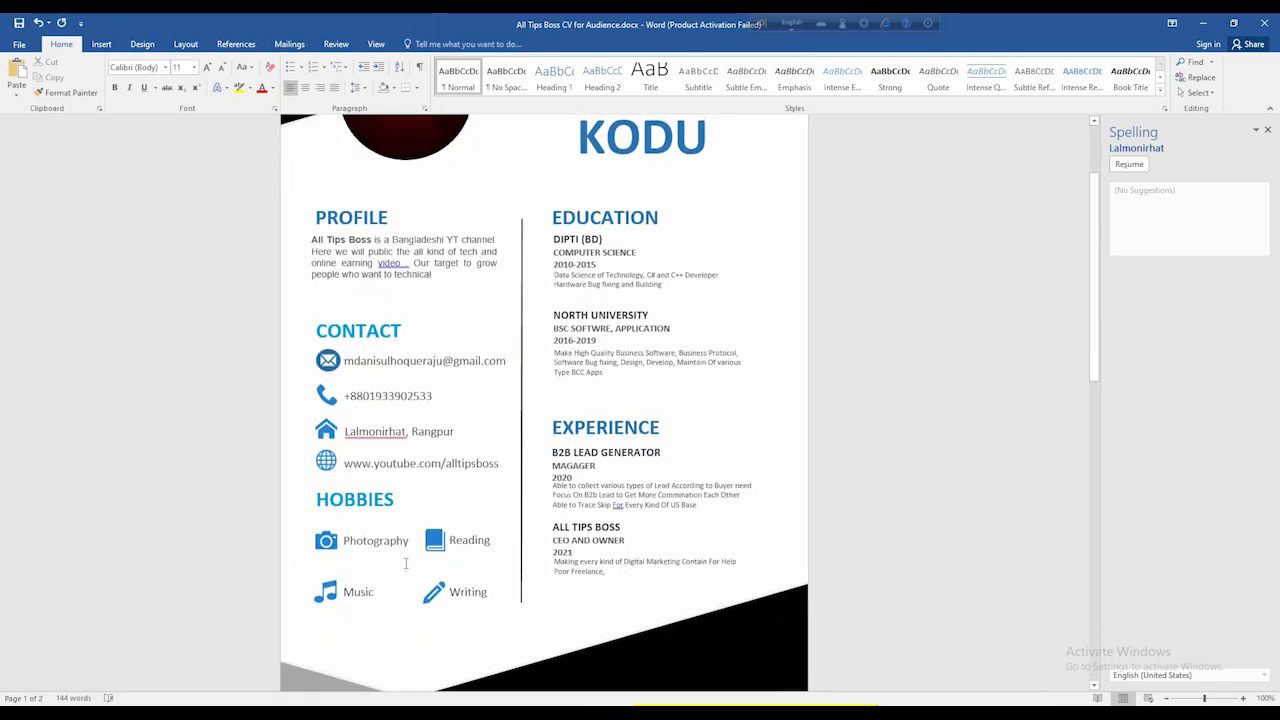
drag(316, 499, 396, 499)
click(378, 561)
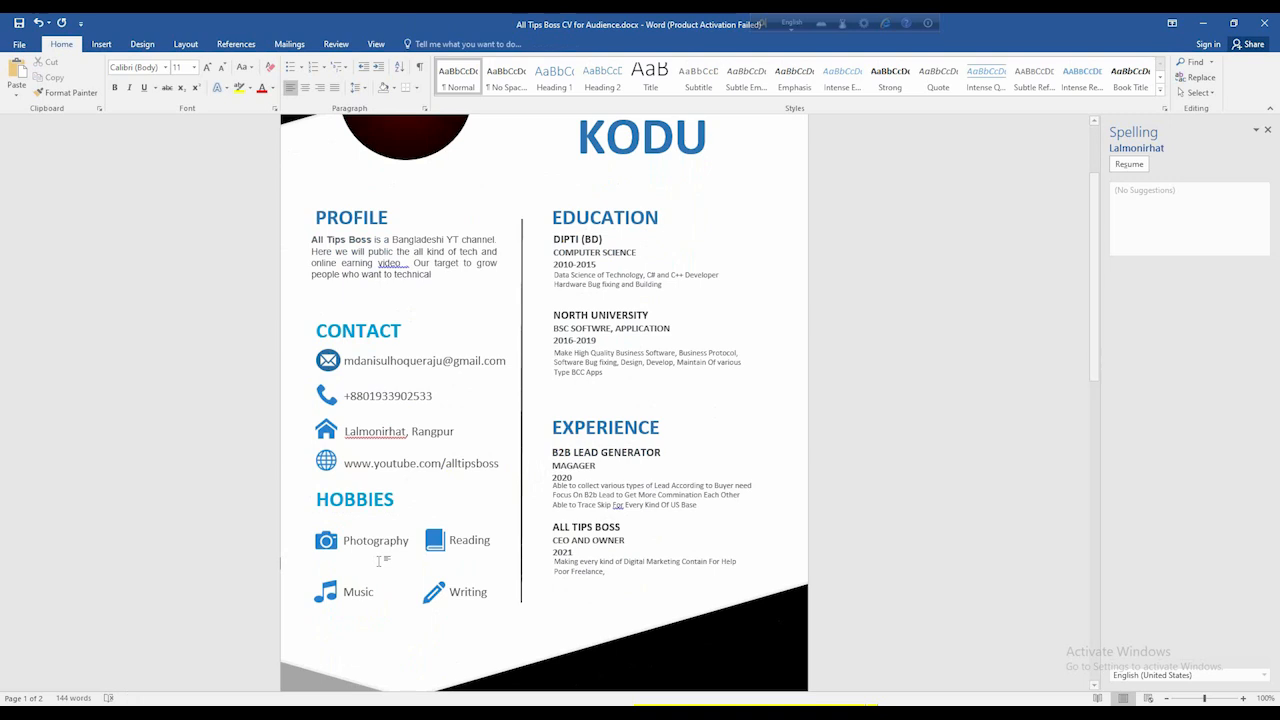
click(357, 499)
Step: Examine the PROFILE heading and the introductory paragraph beneath it
scroll(357, 499, up, 1)
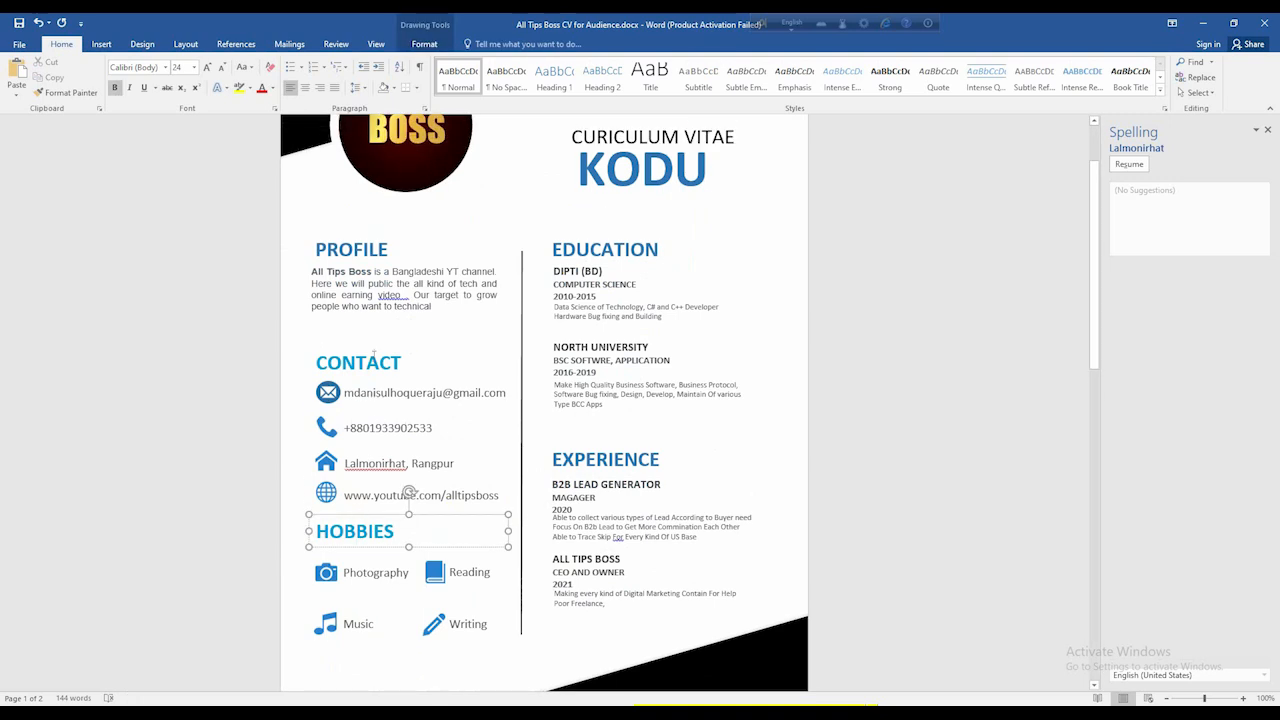
drag(316, 249, 401, 251)
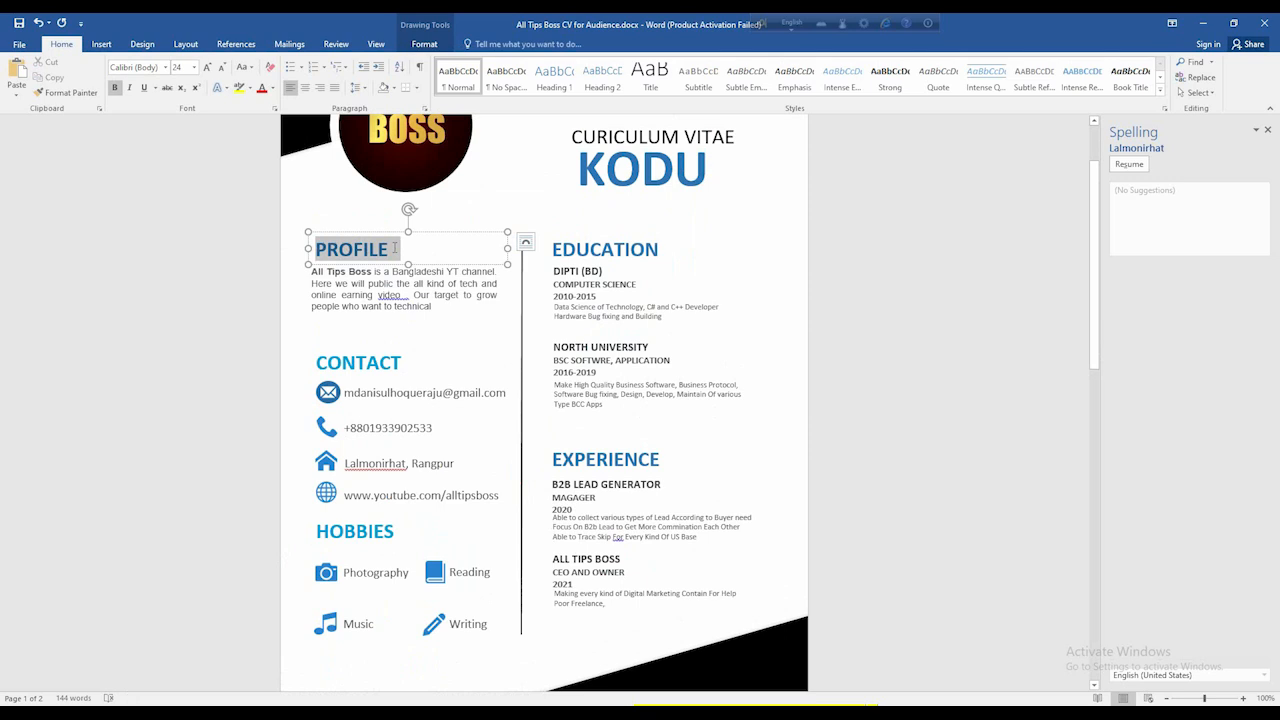
click(410, 306)
drag(433, 310, 312, 271)
click(326, 271)
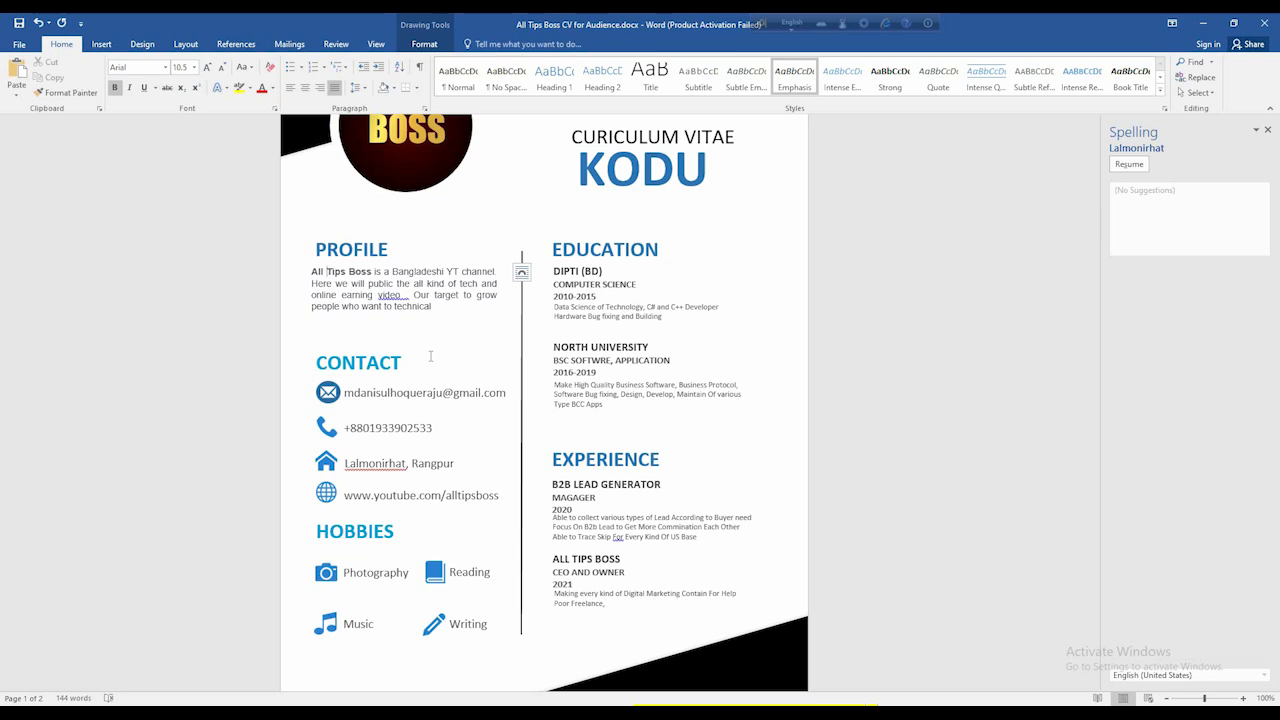
Step: Examine the Profile paragraph from its opening words to its last line
drag(431, 358, 428, 305)
click(317, 272)
click(445, 310)
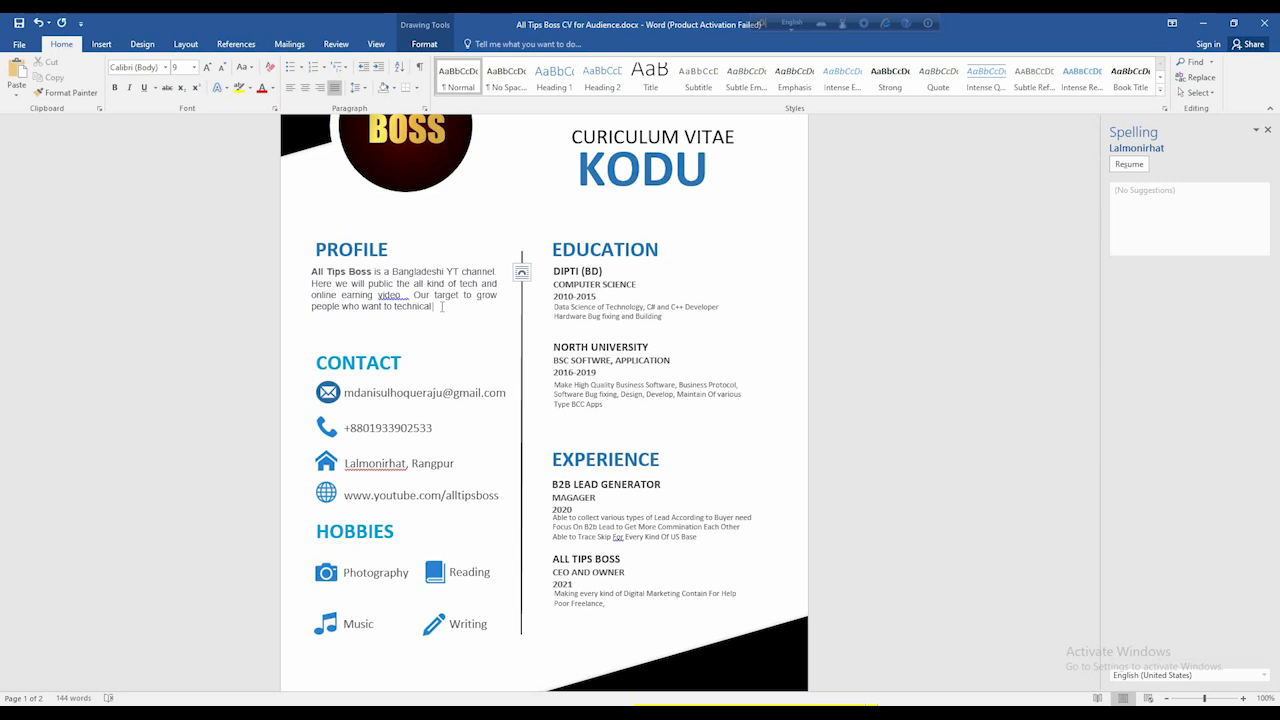
scroll(441, 306, down, 3)
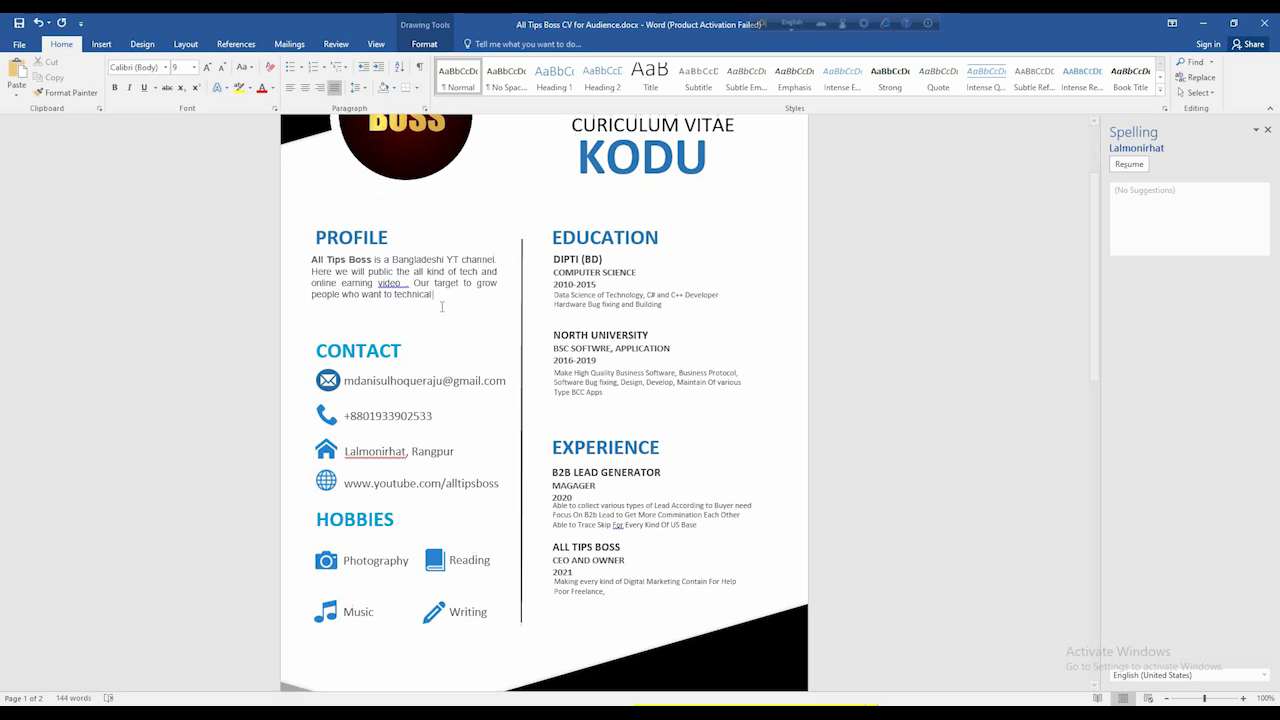
scroll(490, 310, up, 5)
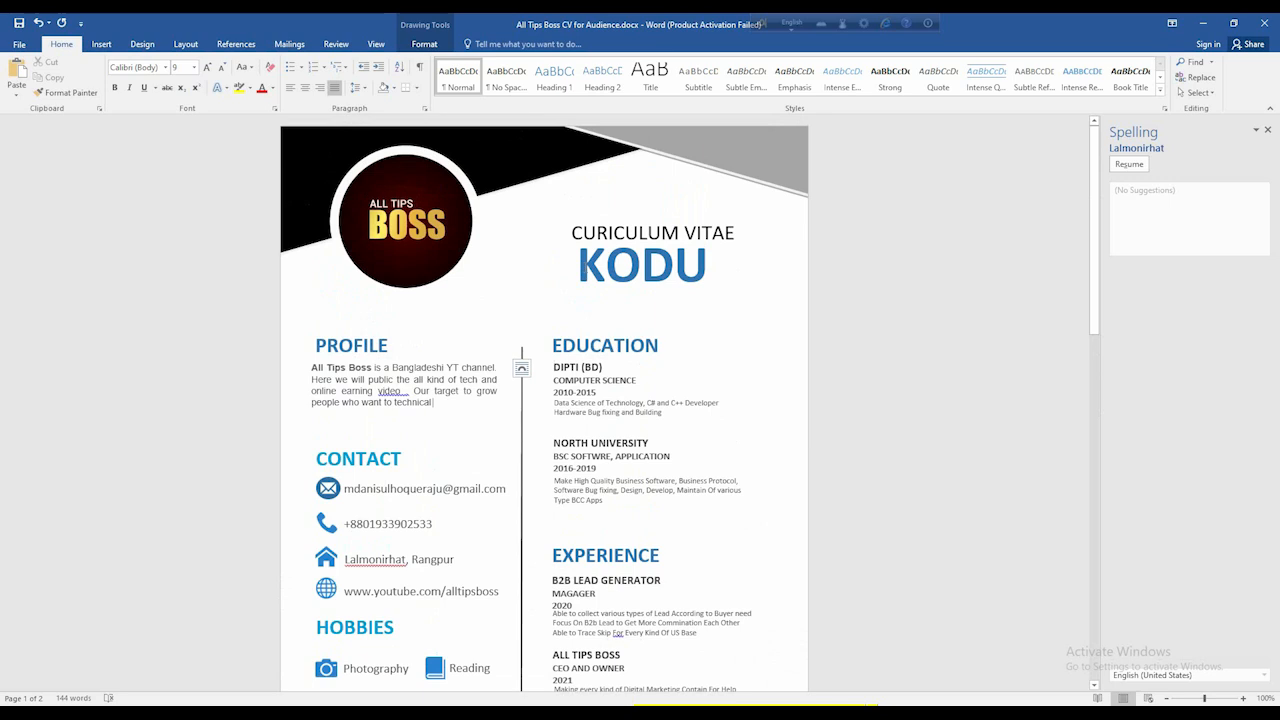
Step: Examine the name under the CV title, the EDUCATION heading, and the NORTH UNIVERSITY entry's institution and degree lines
drag(578, 265, 740, 265)
click(697, 327)
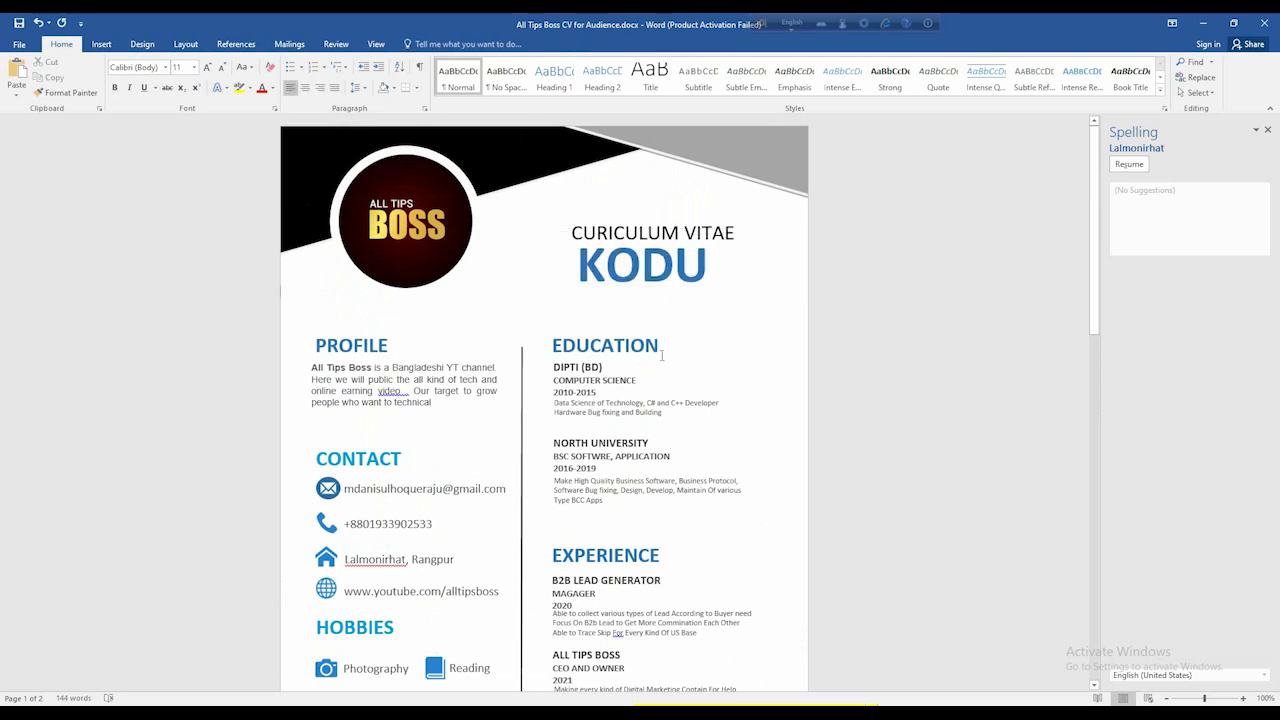
click(660, 350)
double_click(637, 345)
click(613, 412)
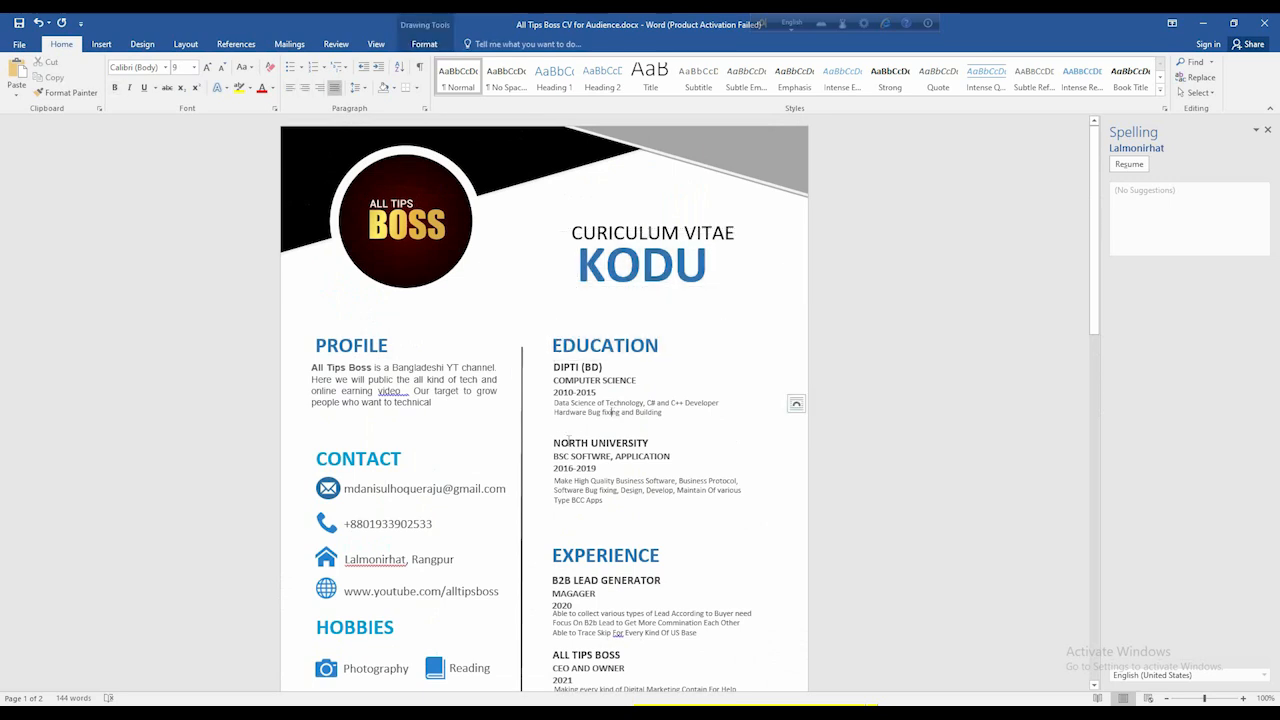
drag(553, 442, 625, 456)
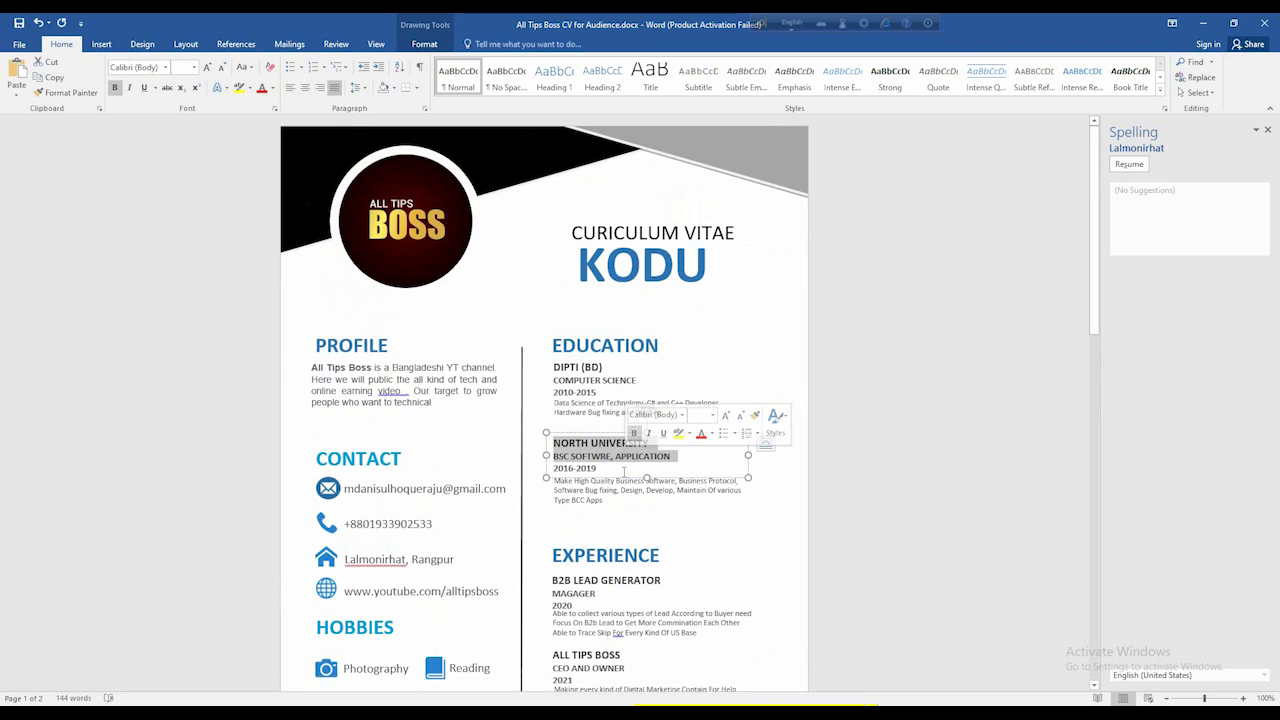
click(622, 470)
click(613, 522)
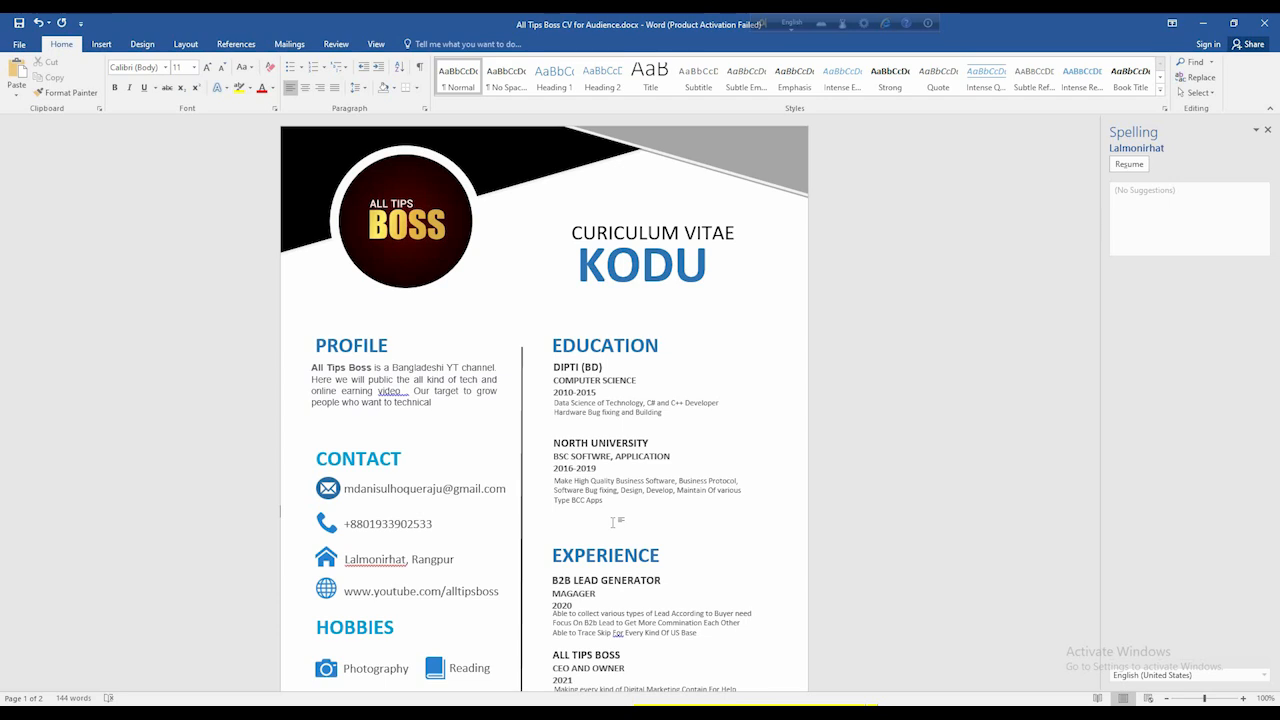
Step: Examine the description text of both Education entries and the date line of the NORTH UNIVERSITY entry
scroll(614, 521, down, 5)
scroll(608, 540, up, 5)
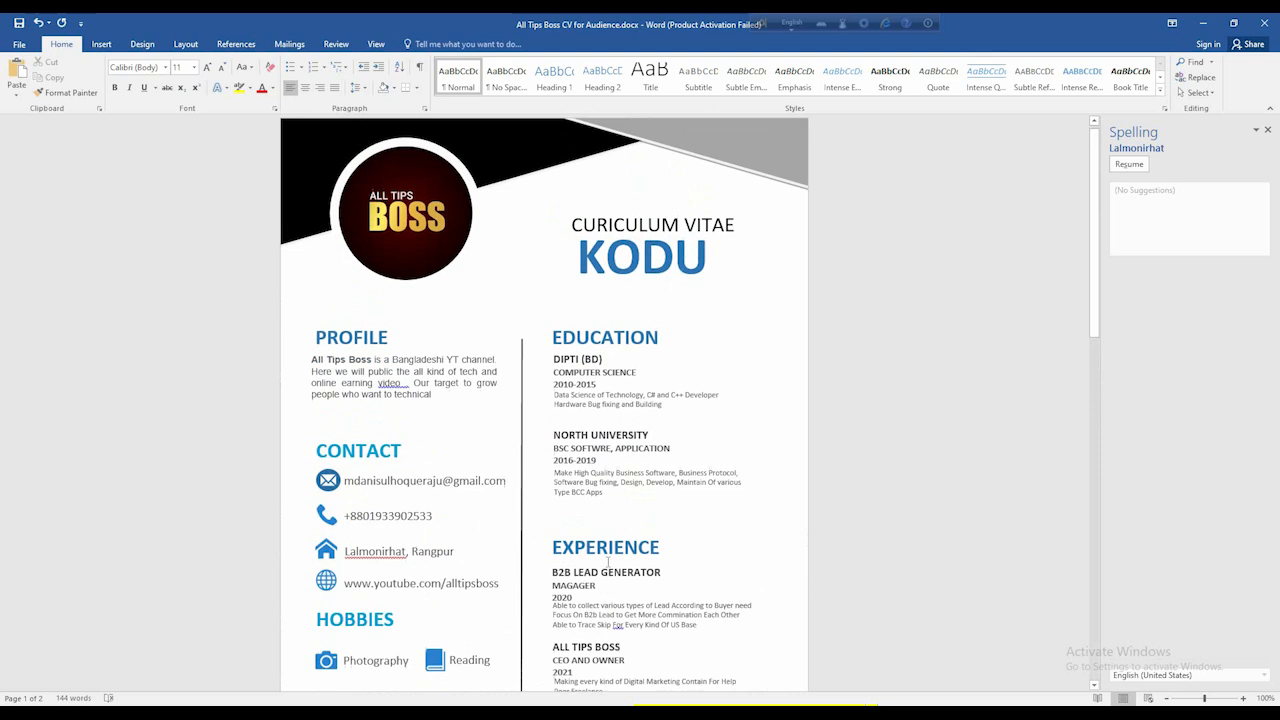
click(620, 364)
click(571, 410)
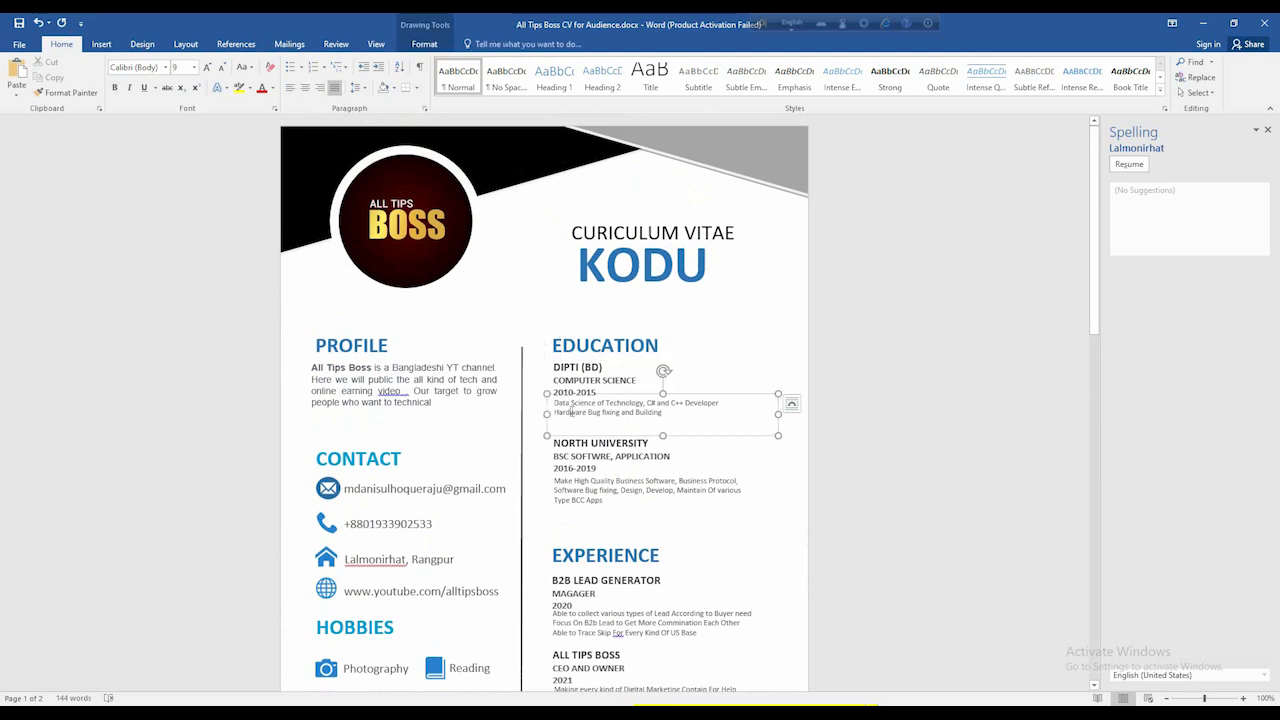
click(591, 470)
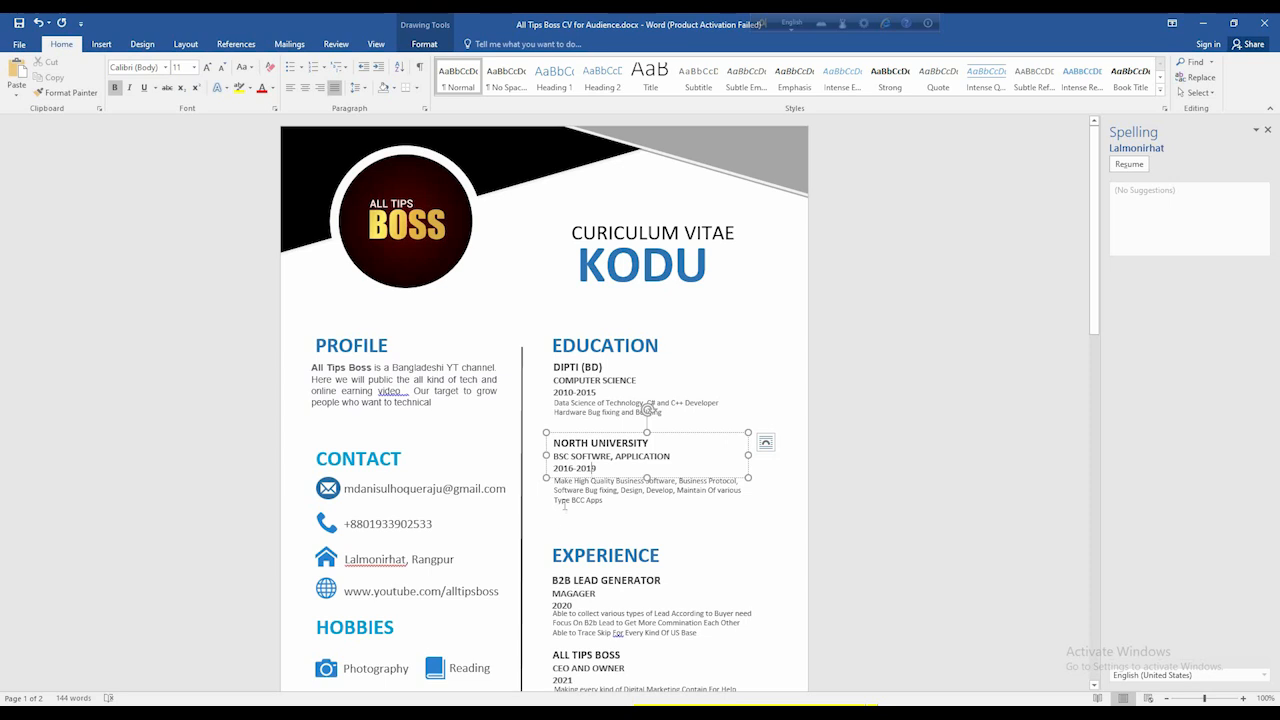
click(565, 503)
Step: Examine the EXPERIENCE heading and the titles and descriptions of the B2B LEAD GENERATOR and ALL TIPS BOSS entries
click(609, 556)
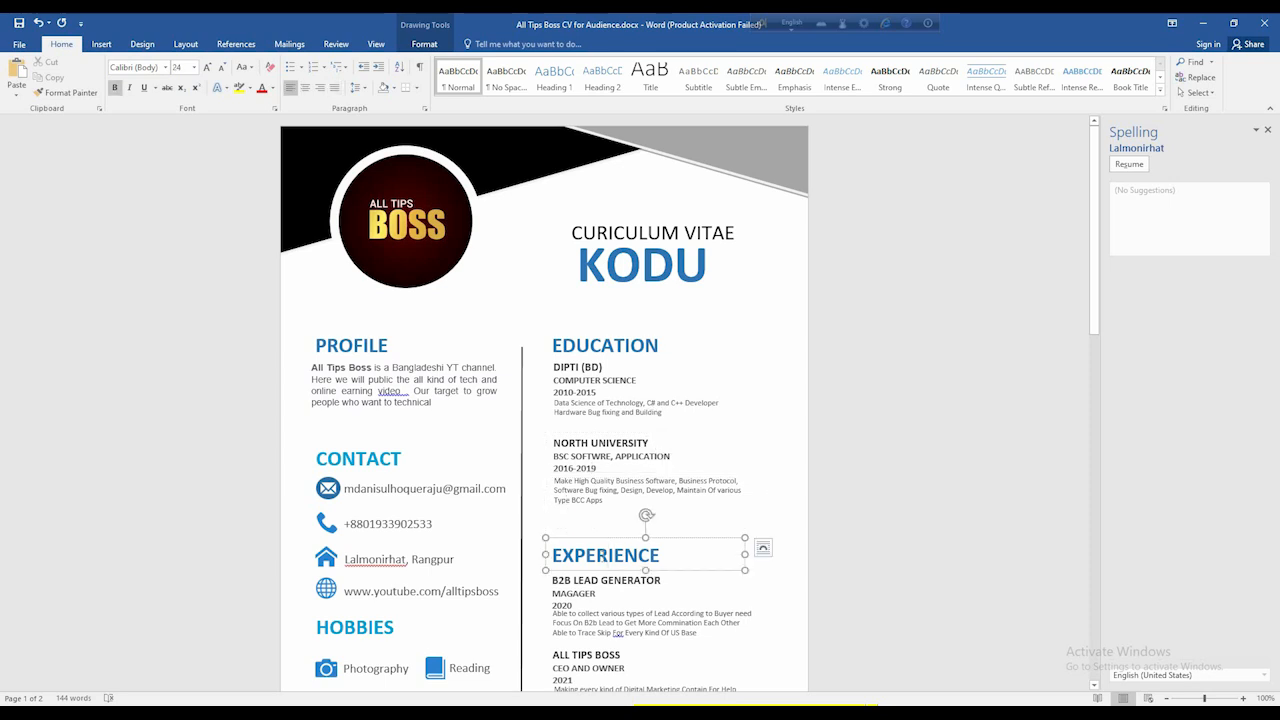
click(607, 606)
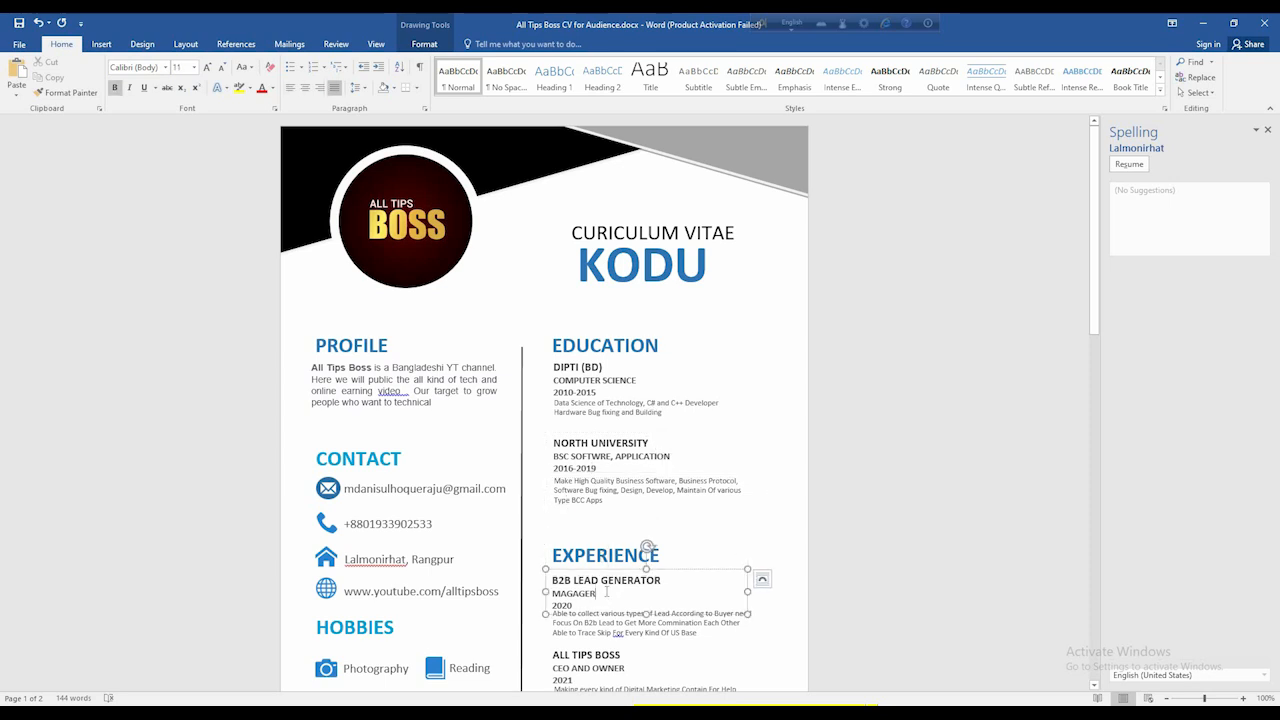
click(610, 628)
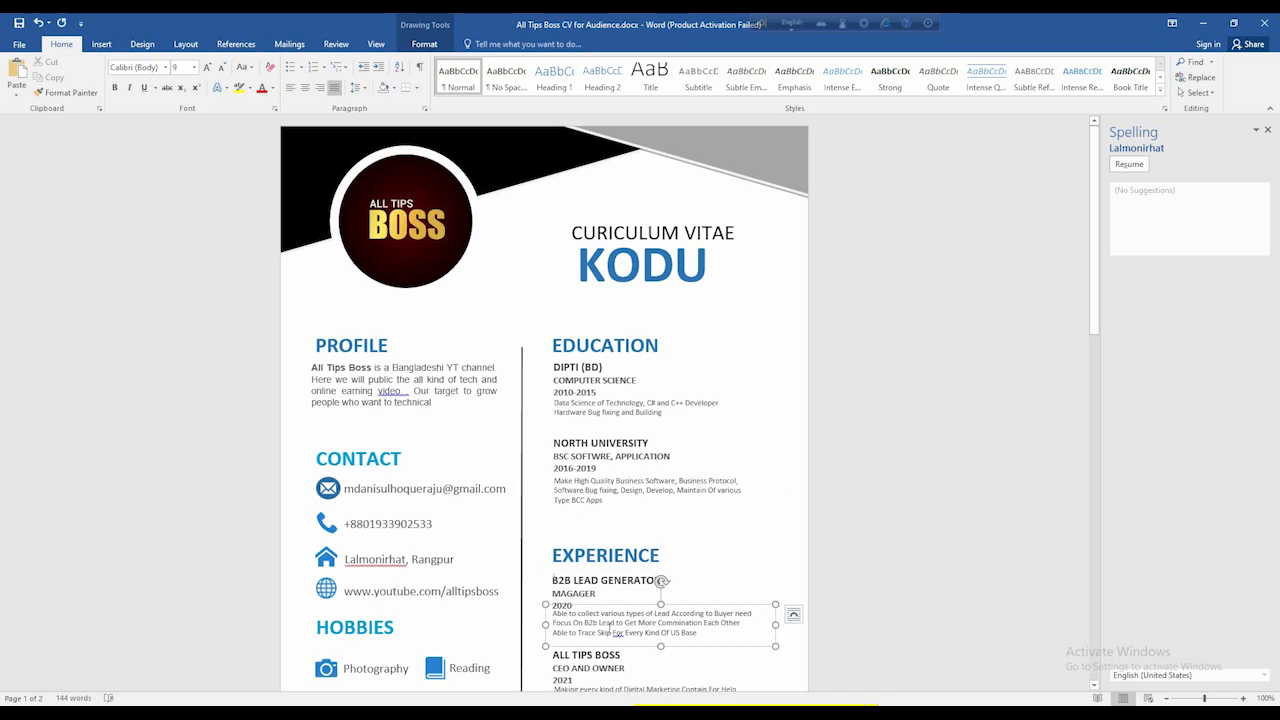
scroll(608, 632, down, 3)
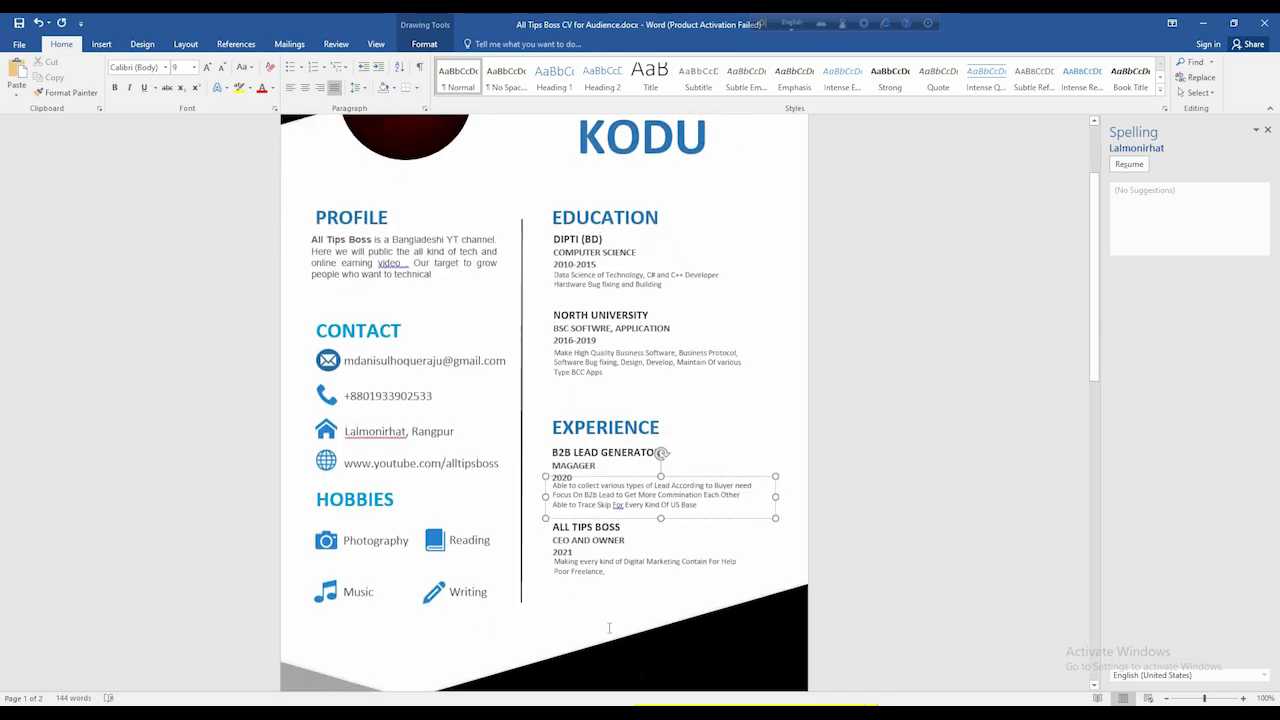
click(588, 538)
click(600, 566)
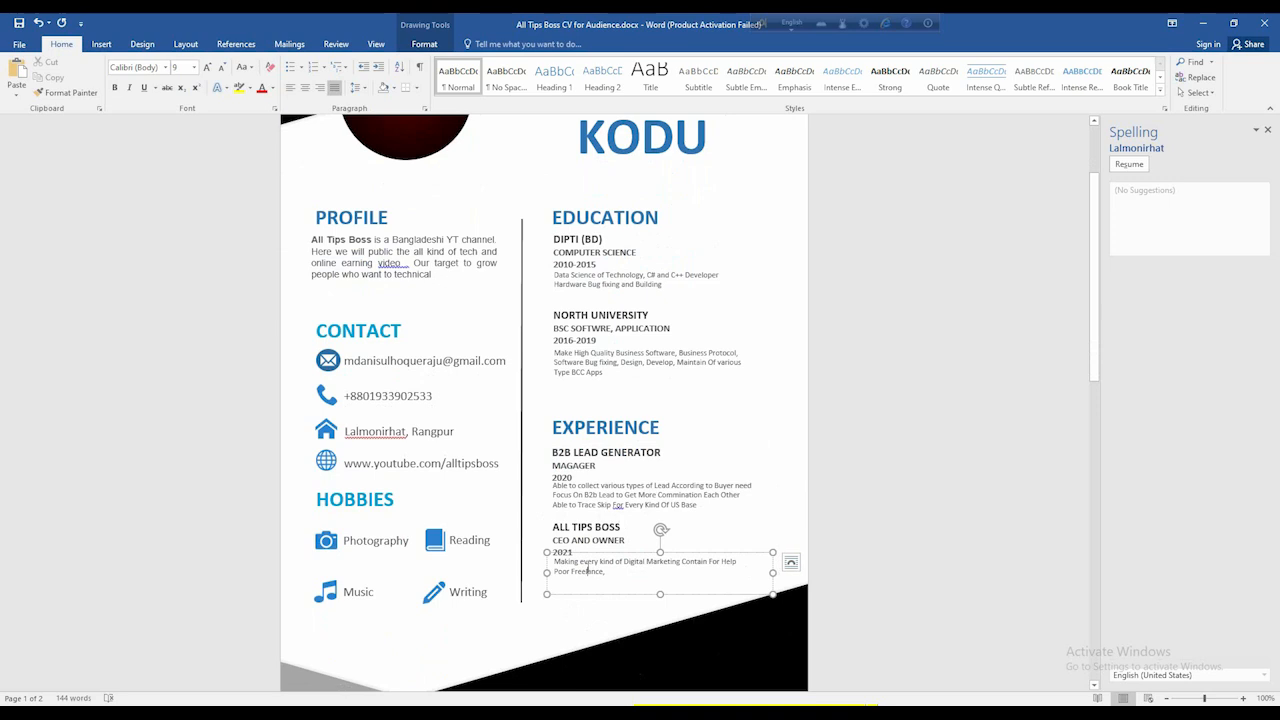
Step: Review the full first page of the CV, from the header picture to the black and grey footer shapes
scroll(588, 567, up, 3)
scroll(587, 567, down, 6)
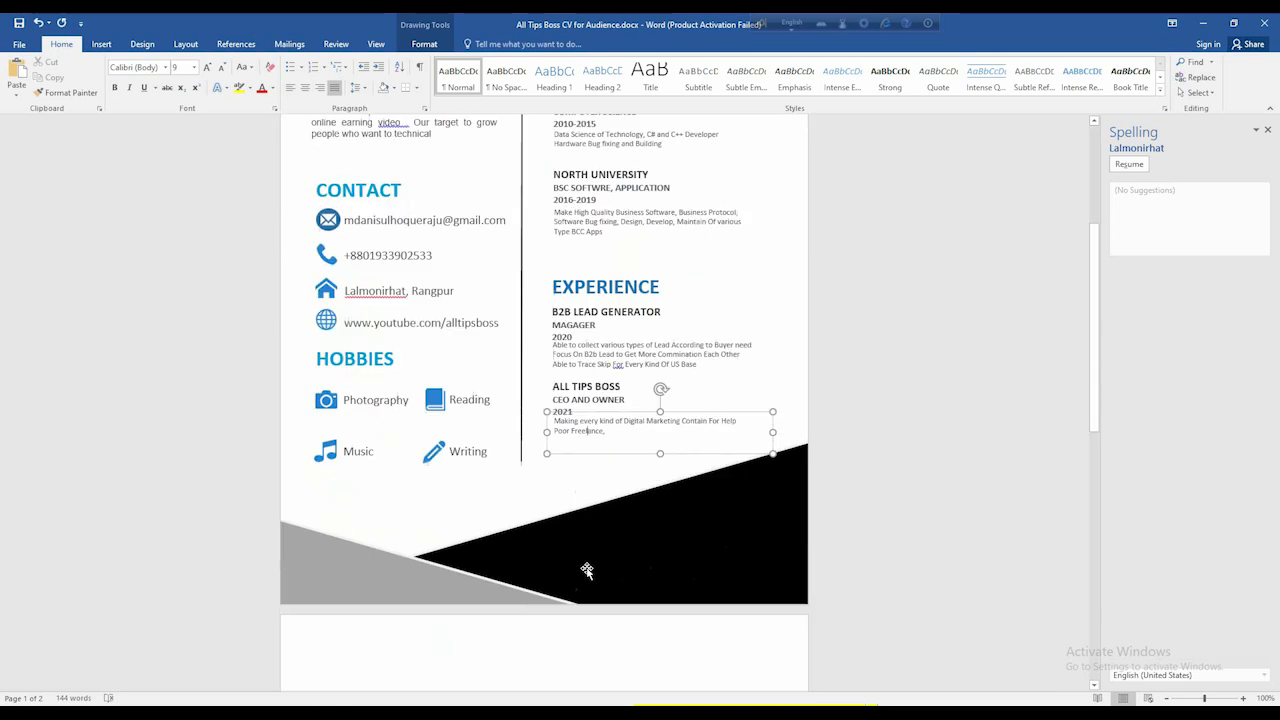
scroll(587, 568, up, 6)
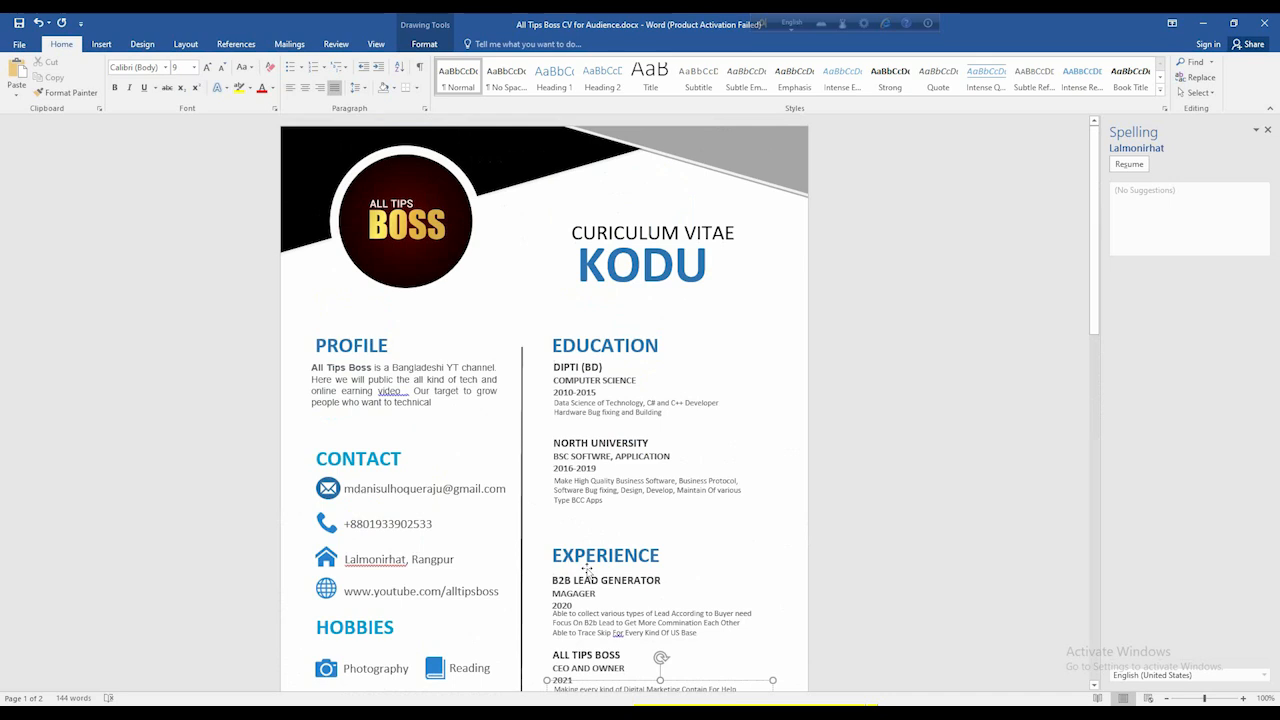
scroll(588, 570, down, 4)
scroll(588, 567, up, 4)
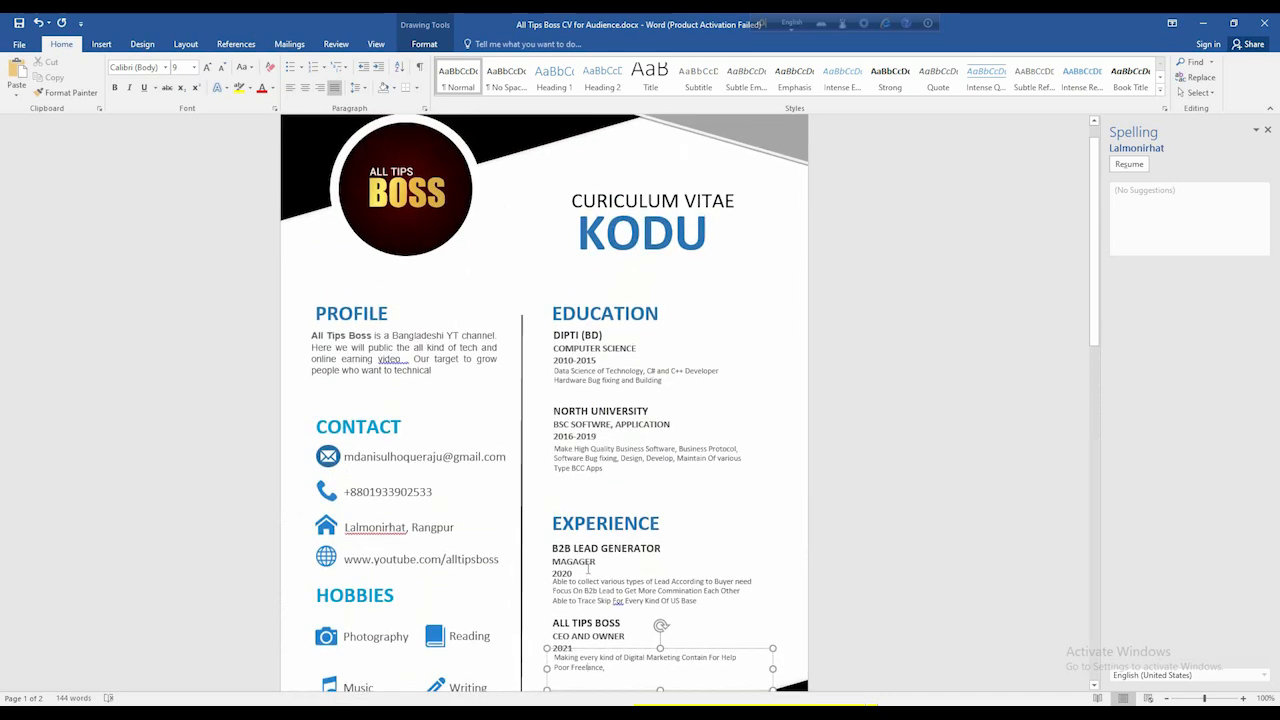
scroll(588, 567, down, 4)
scroll(588, 568, up, 4)
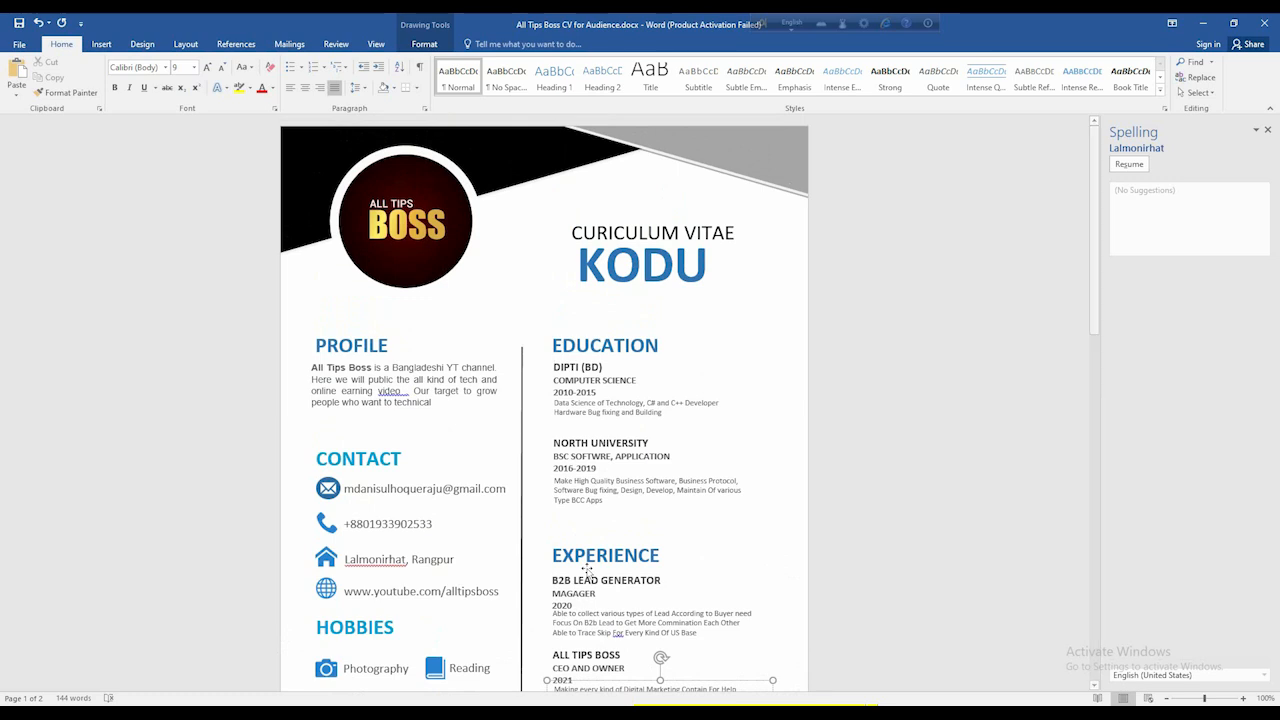
scroll(587, 570, down, 5)
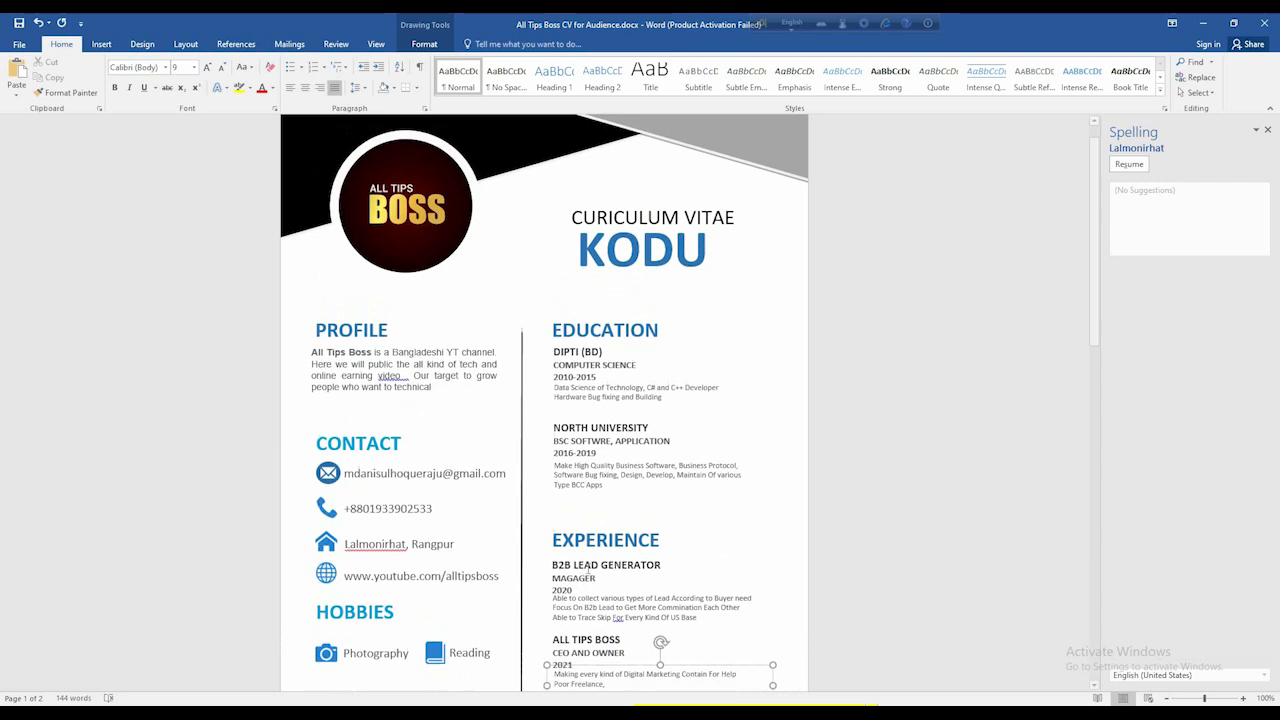
scroll(587, 568, up, 5)
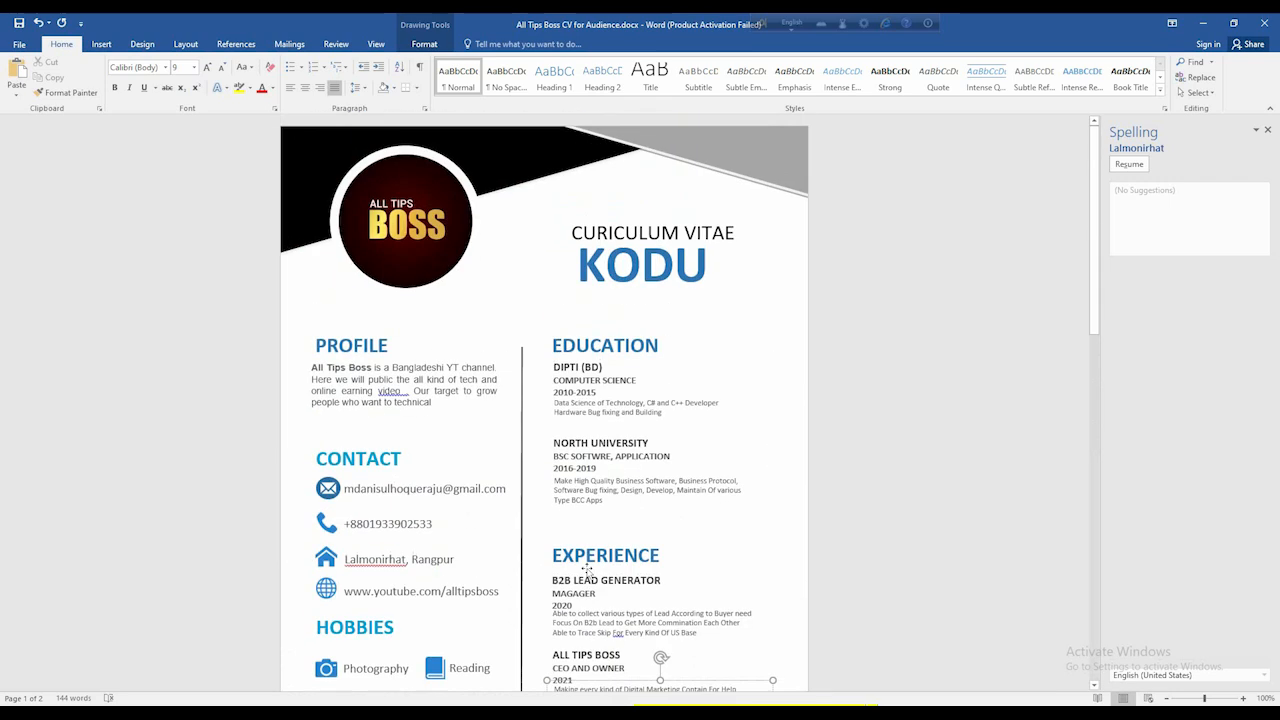
scroll(587, 570, down, 6)
scroll(587, 570, up, 5)
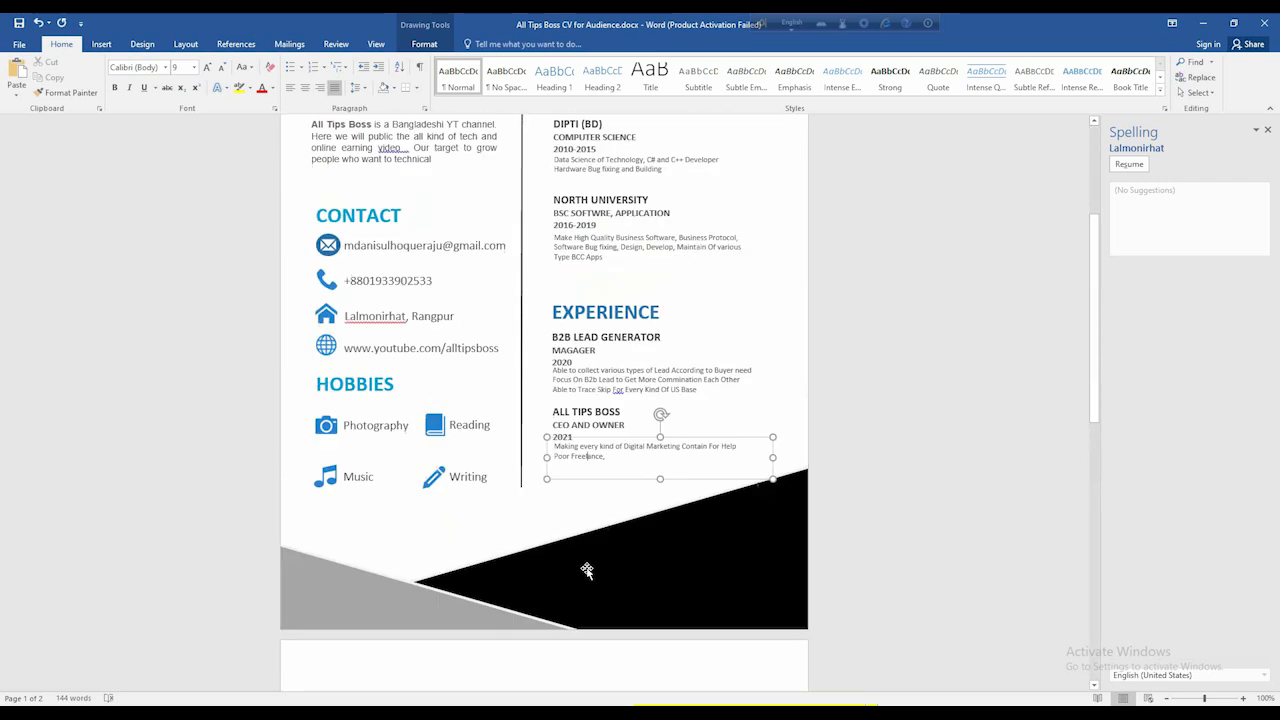